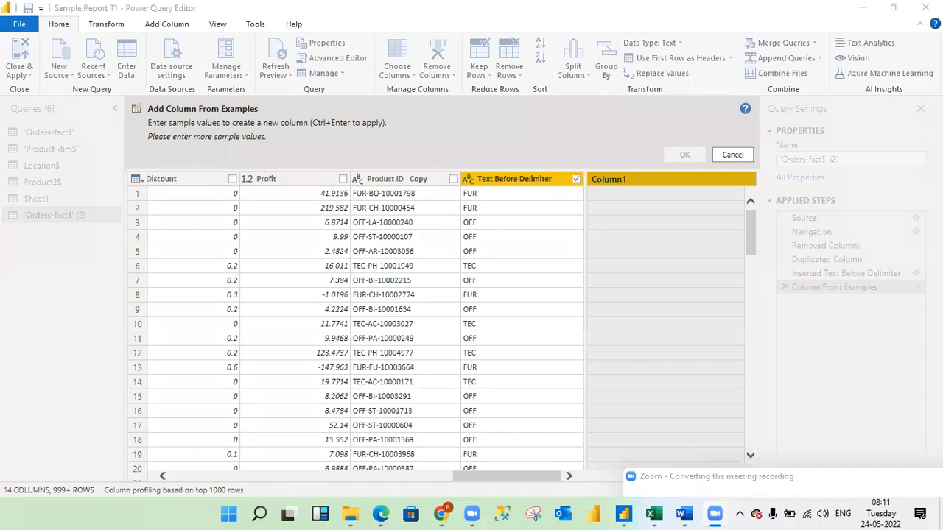
Cancel the pending column from examples based on the Text Before Delimiter column.
right_click(645, 181)
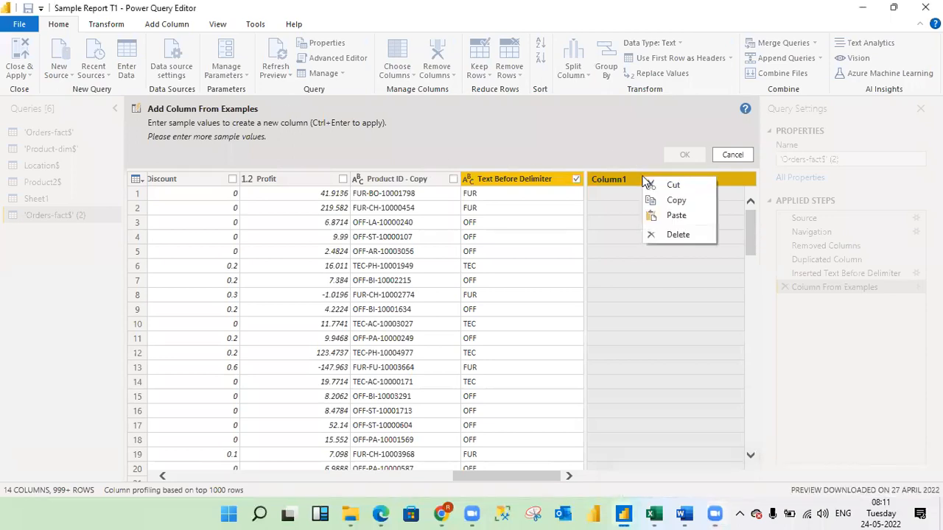
left_click(663, 235)
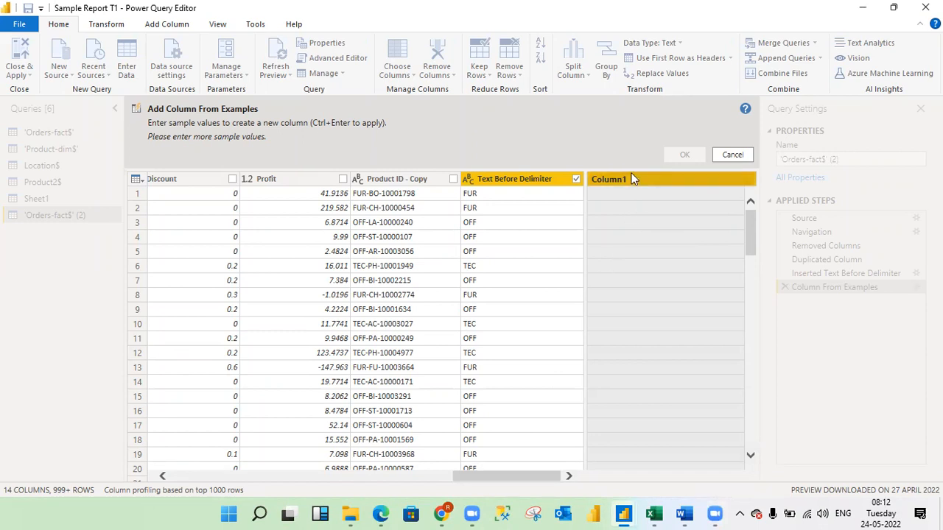
left_click(737, 154)
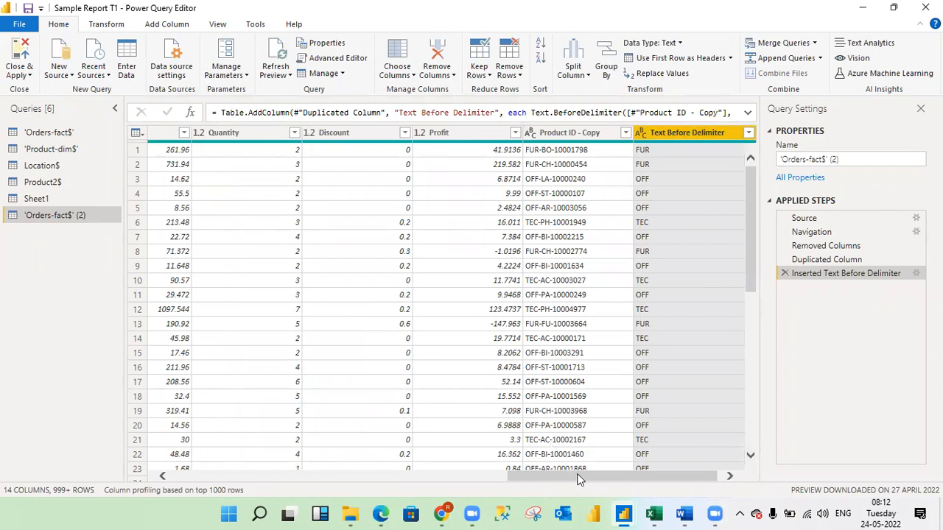
Add a column from examples based on Product ID - Copy, giving 10001798 as the sample value for the first row.
scroll(578, 479, "right", 1)
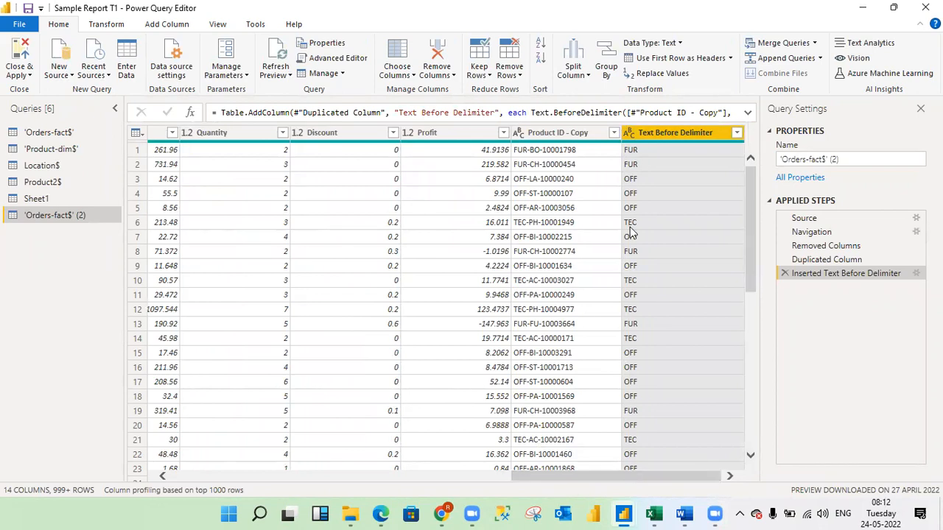
left_click(584, 135)
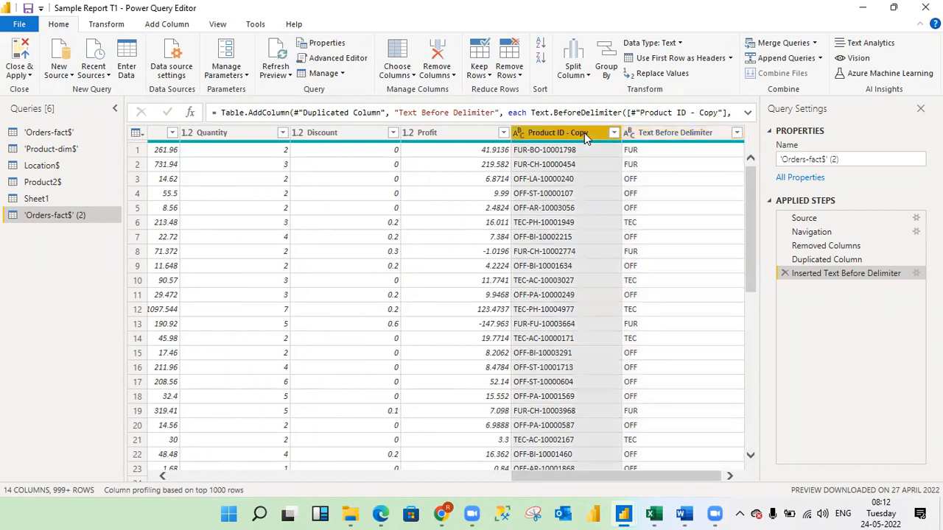
right_click(585, 133)
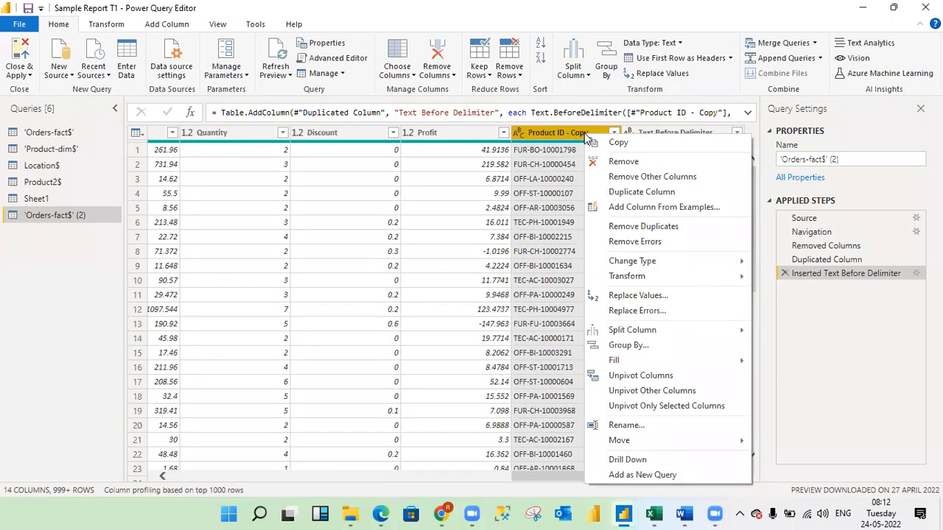
left_click(627, 208)
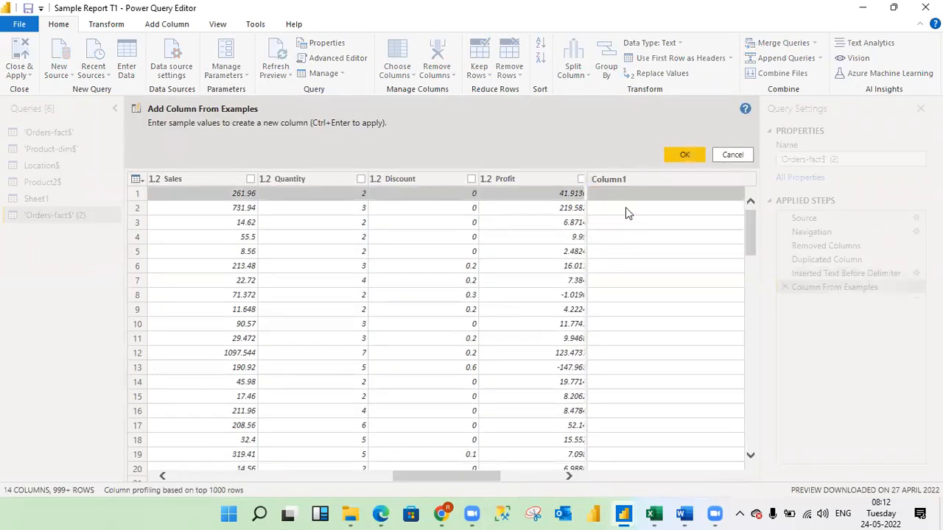
left_click(569, 478)
left_click(568, 477)
left_click(569, 477)
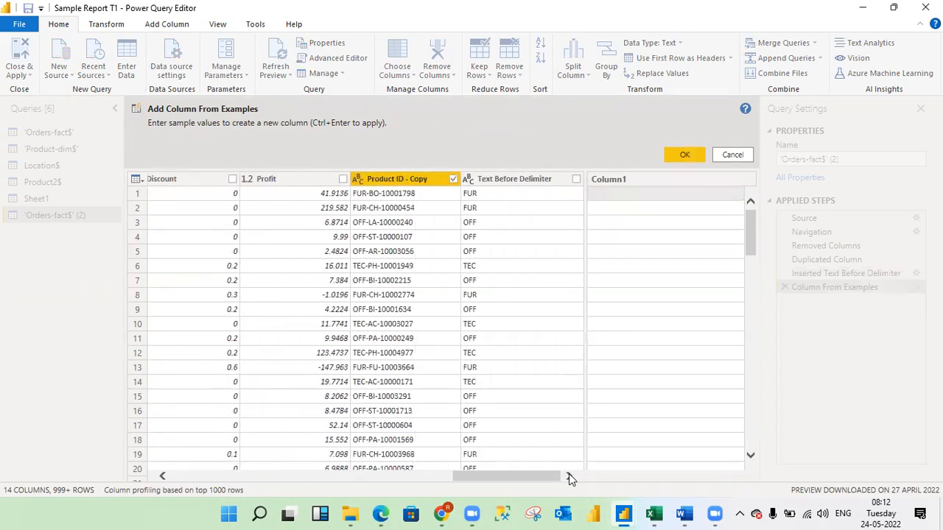
left_click(626, 196)
type("1")
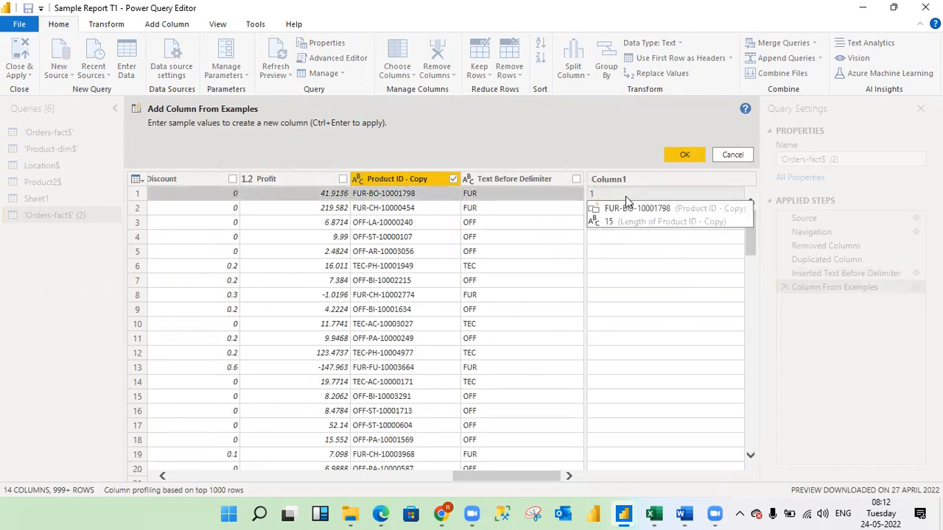
type("0001798")
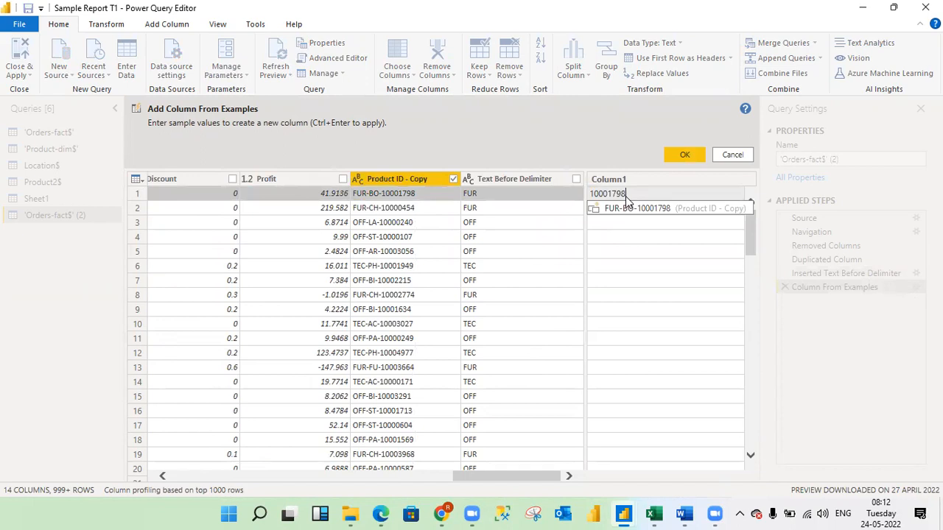
left_click(683, 156)
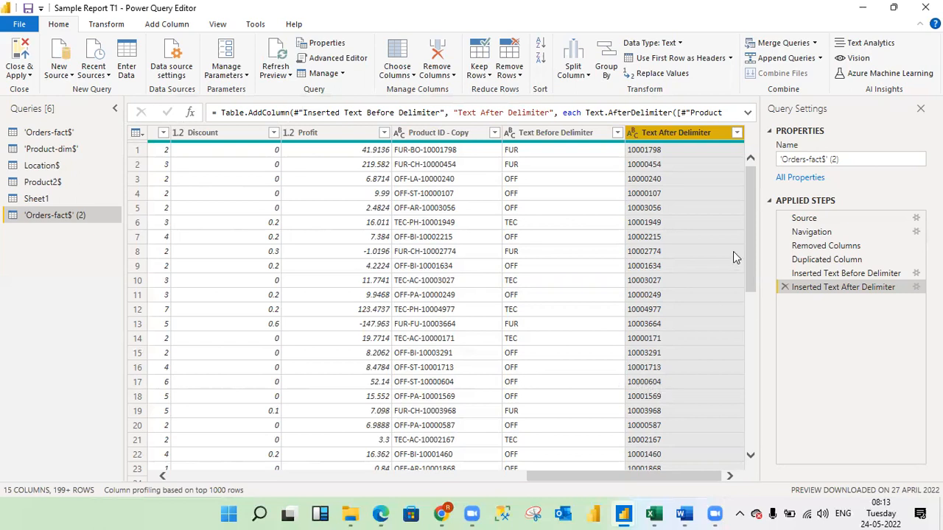
Examine the delimiter, scan direction and skip settings of the Inserted Text After Delimiter step, leaving them as they are.
left_click_drag(747, 236, 749, 203)
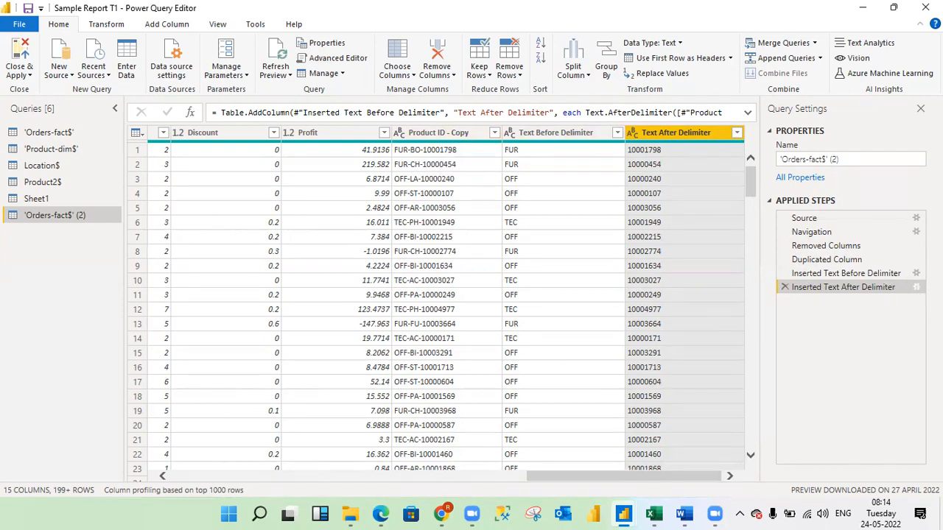
left_click(916, 287)
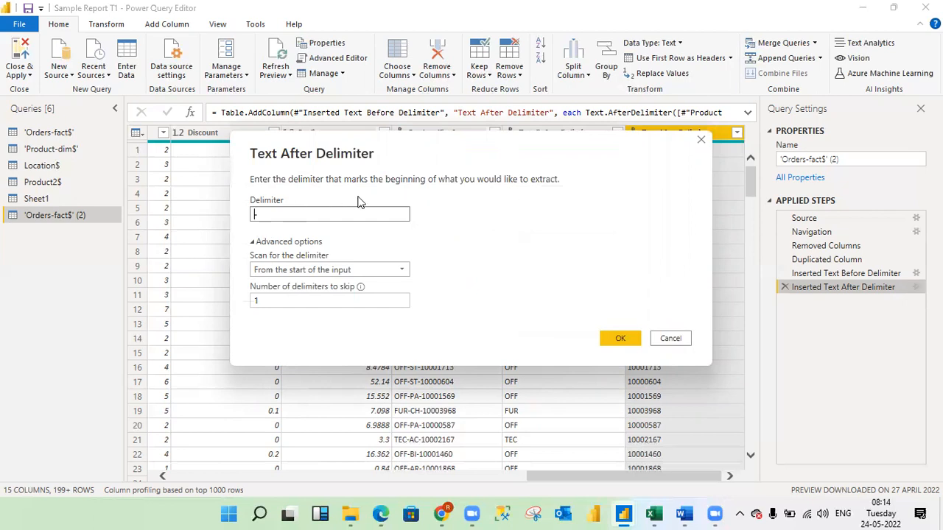
left_click_drag(441, 152, 280, 251)
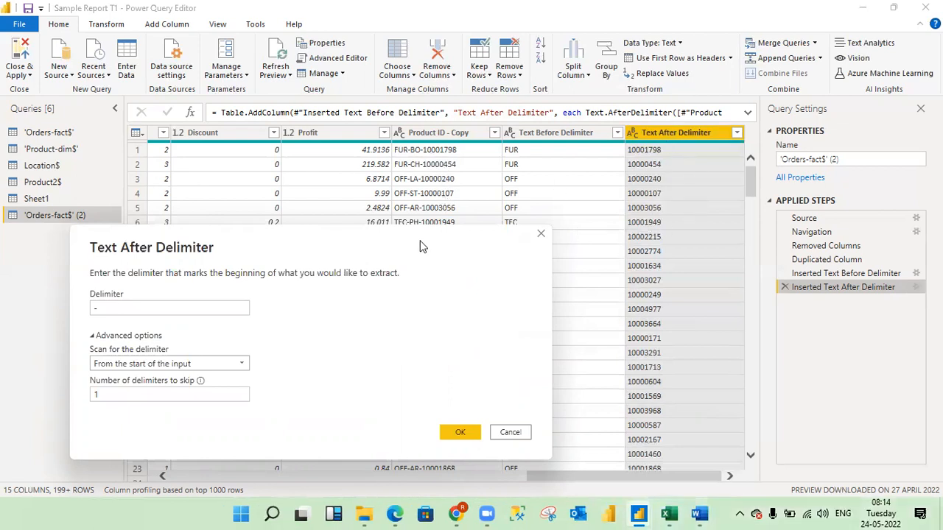
left_click_drag(420, 247, 589, 202)
left_click(274, 262)
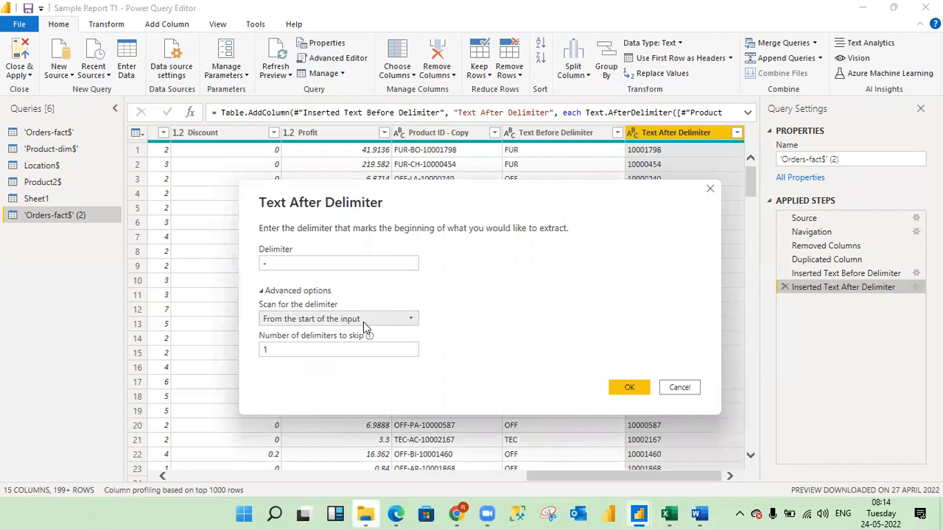
left_click(269, 350)
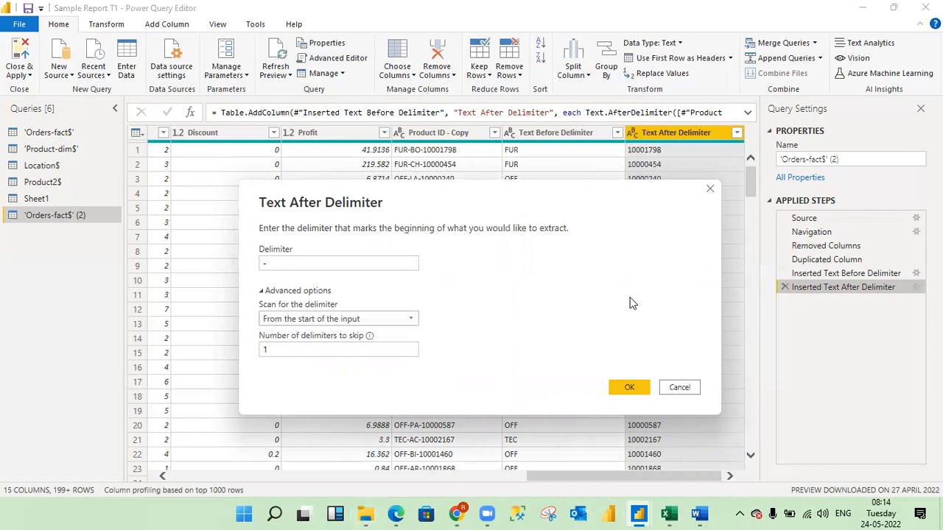
left_click(710, 190)
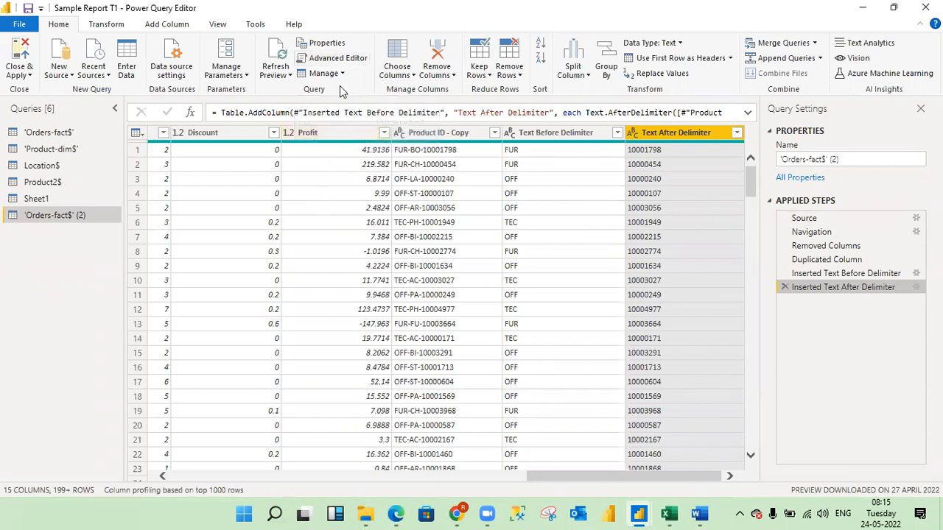
In the query's Advanced Editor code, delete "Customer Name" from the Removed Columns line, keeping only "Order ID", and apply the edit.
left_click(328, 59)
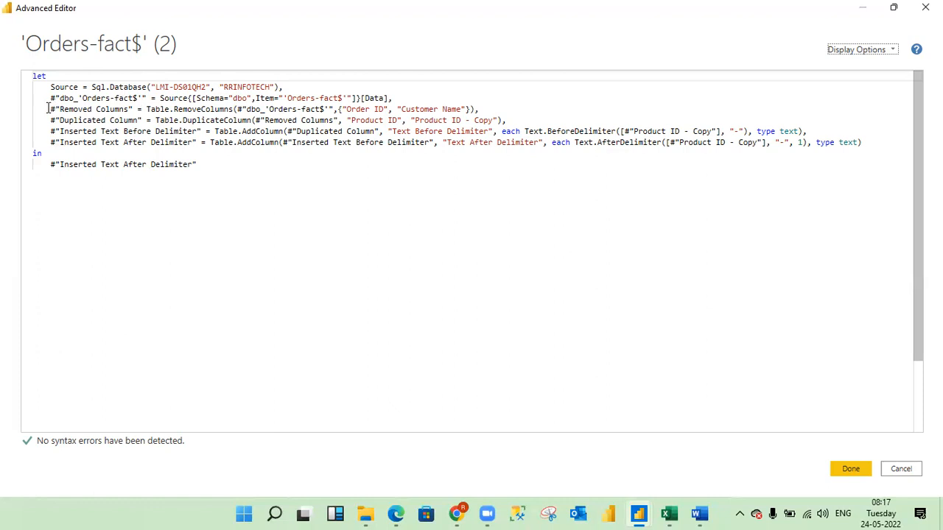
left_click_drag(50, 109, 486, 108)
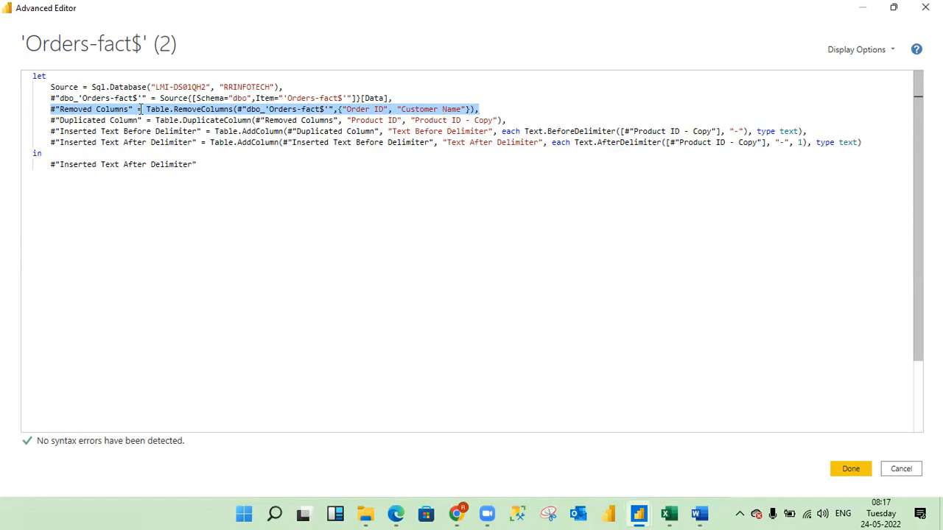
mouse_move(232, 110)
mouse_move(192, 168)
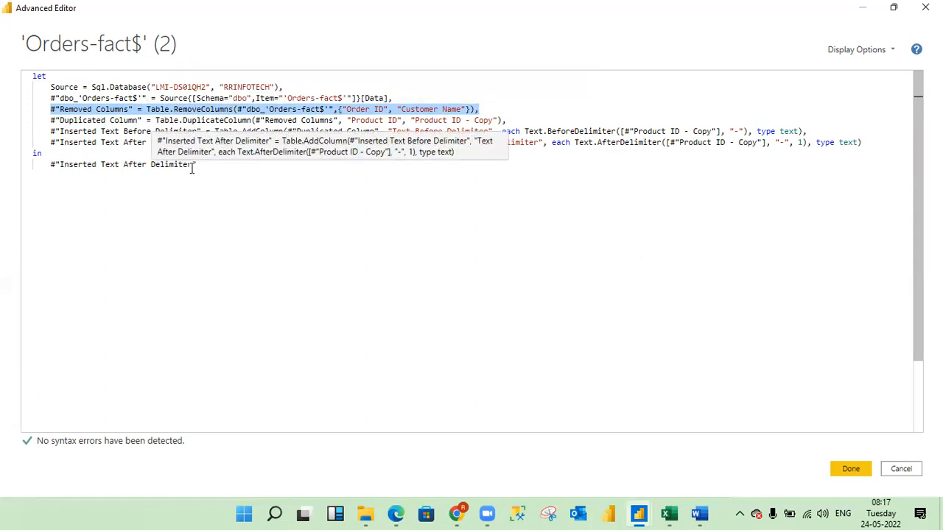
mouse_move(161, 109)
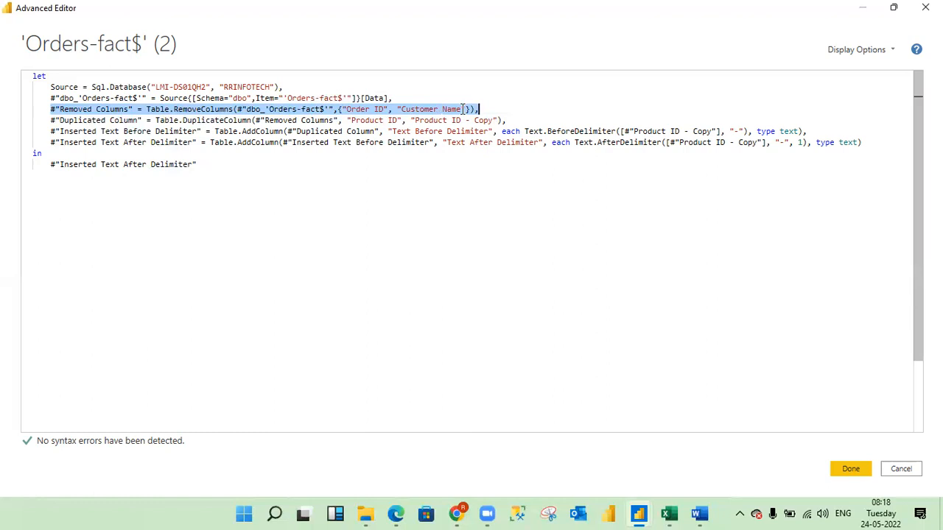
left_click(463, 109)
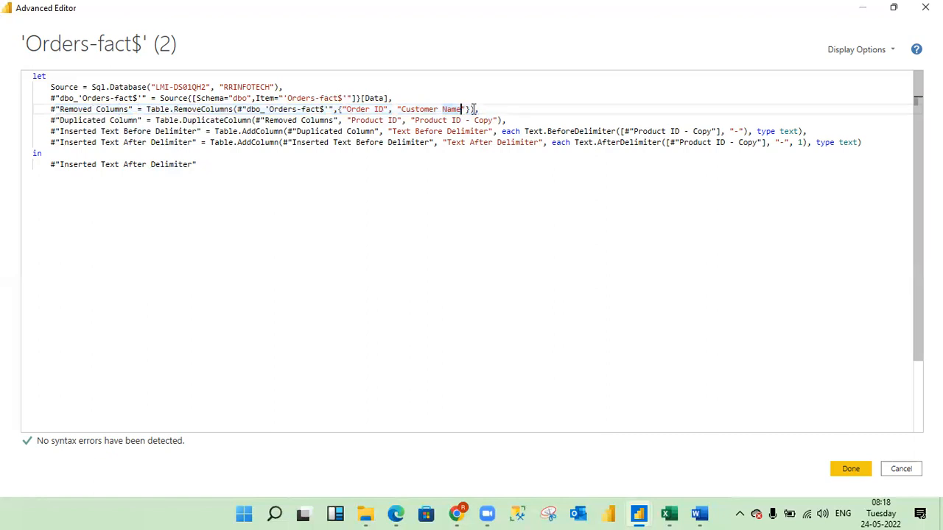
key("Right")
key("BackSpace")
key("BackSpace")
key("BackSpace")
key("BackSpace")
key("BackSpace")
key("BackSpace")
key("BackSpace")
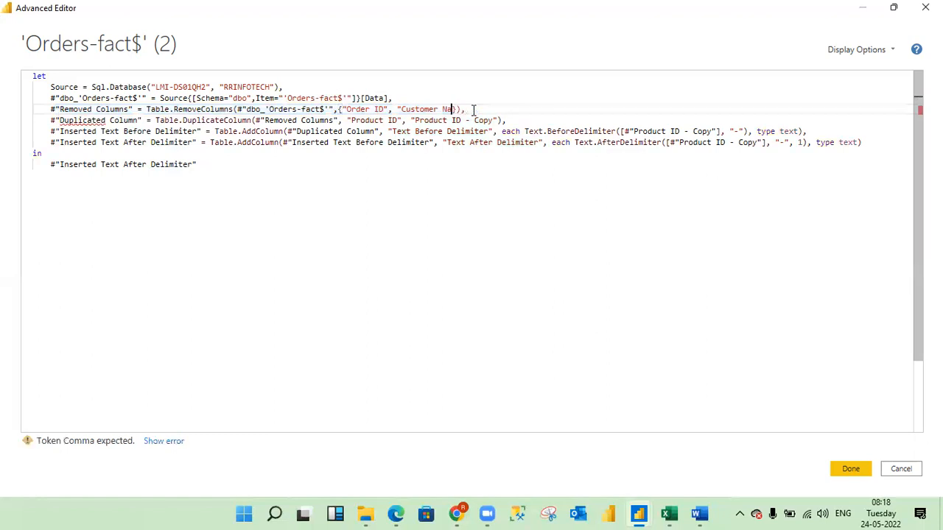
key("BackSpace")
key("BackSpace")
key("BackSpace")
key("BackSpace")
key("BackSpace")
key("BackSpace")
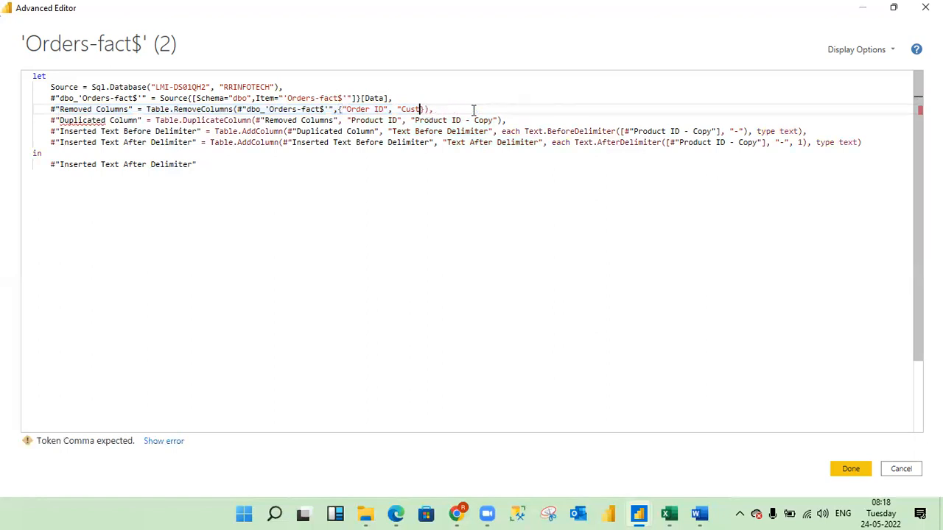
key("BackSpace")
key("BackSpace")
key("BackSpace")
key("BackSpace")
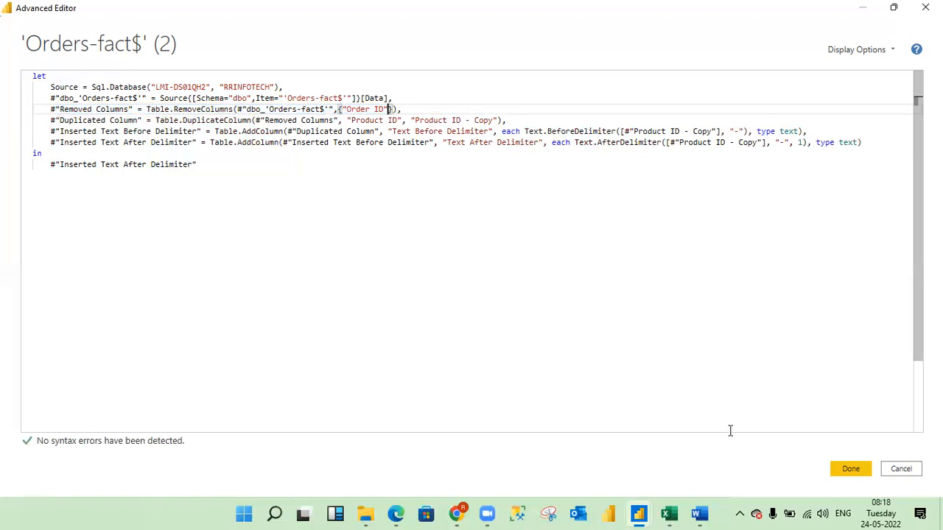
left_click(850, 469)
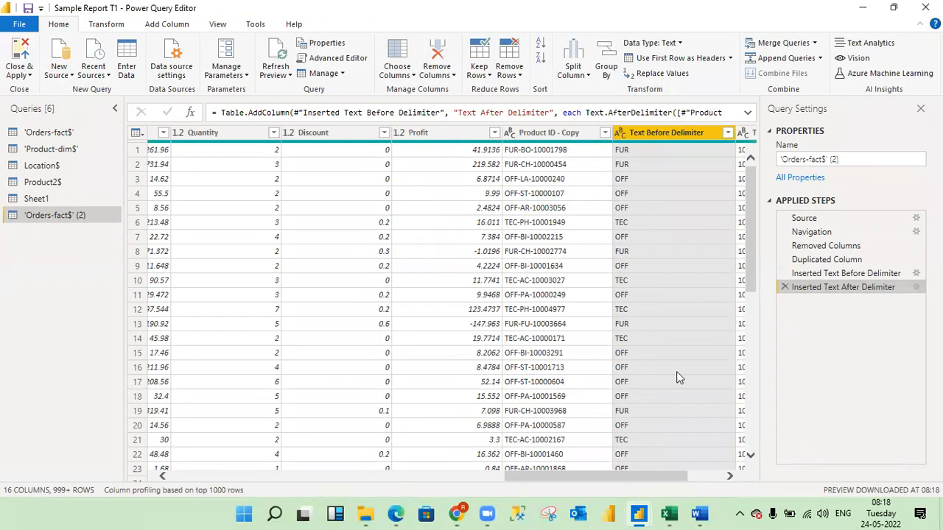
Reopen the query's code and delete the Inserted Text Before Delimiter and Inserted Text After Delimiter lines.
left_click_drag(556, 480, 267, 512)
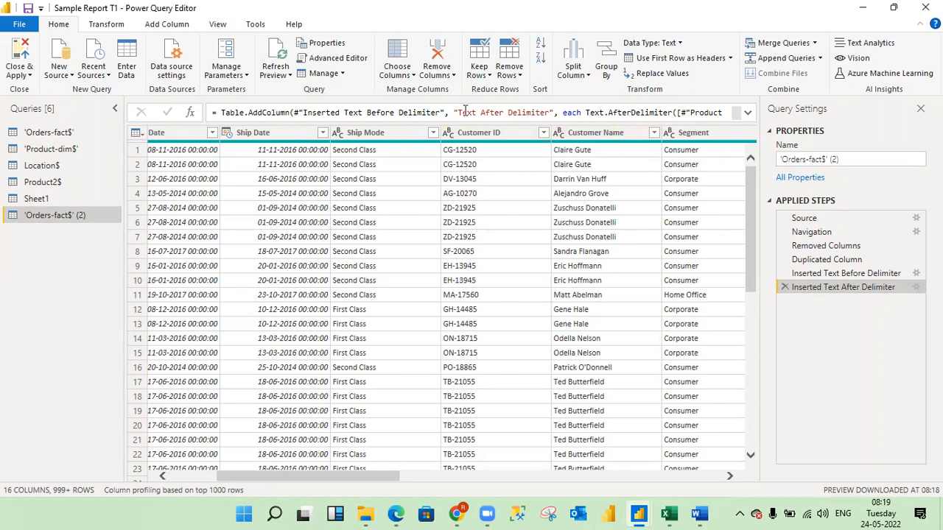
left_click(329, 60)
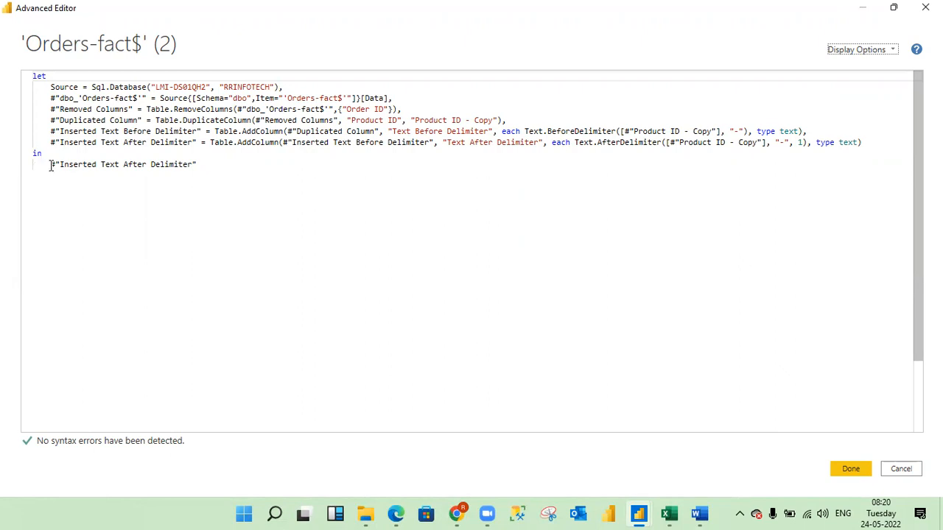
left_click_drag(50, 164, 201, 161)
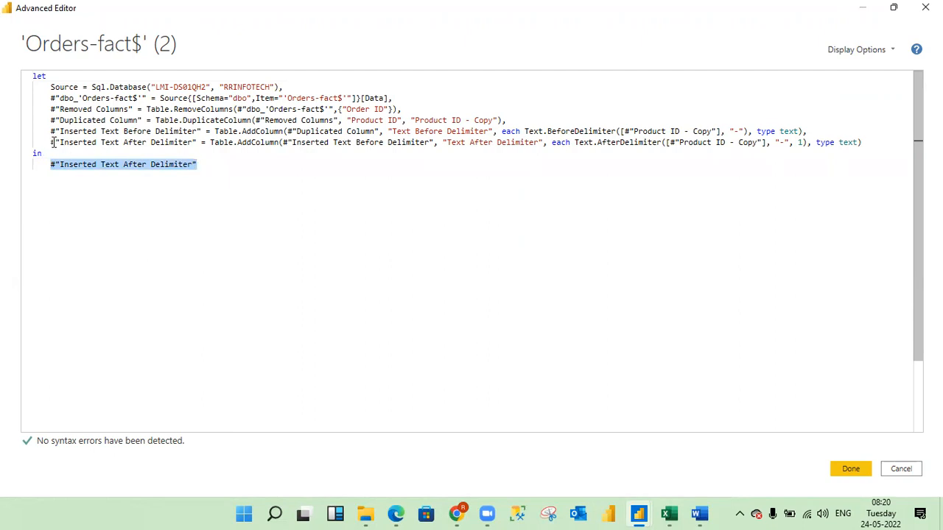
left_click_drag(50, 142, 197, 143)
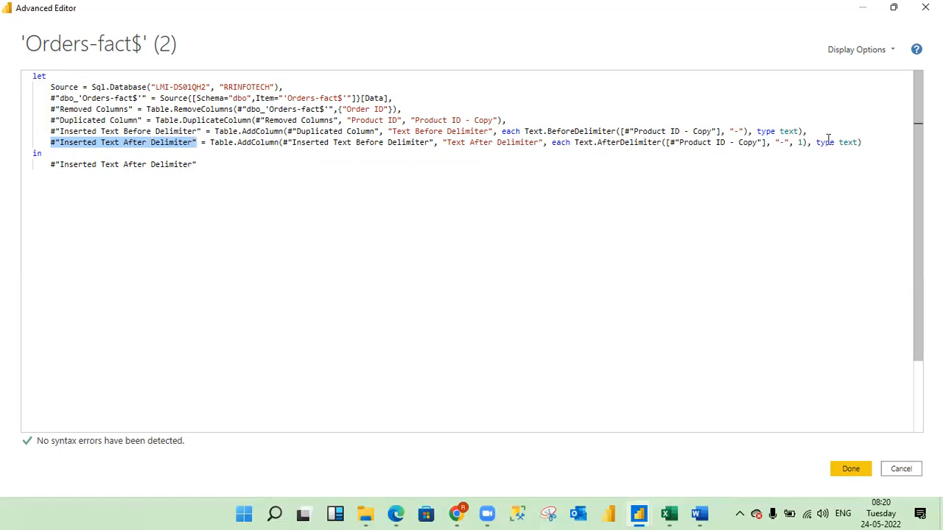
left_click_drag(867, 142, 41, 132)
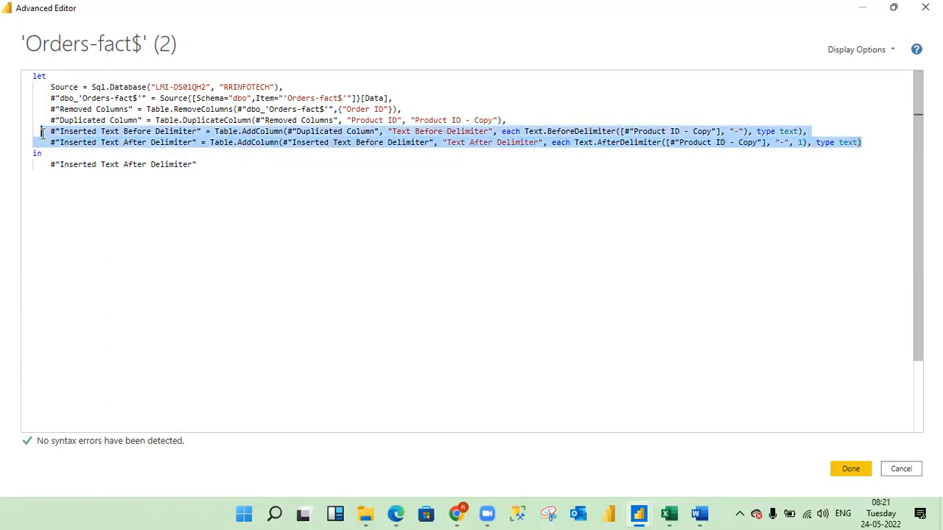
key("Delete")
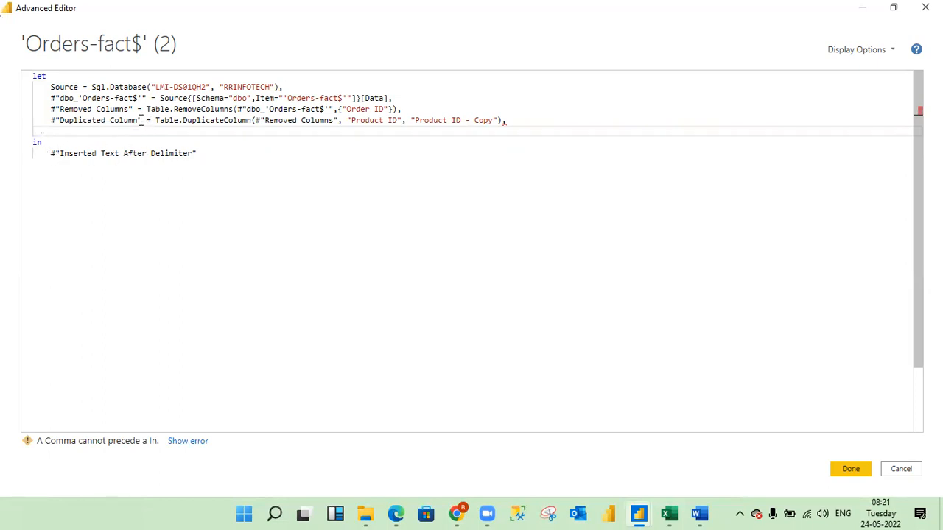
Replace the output step name after "in" with #"Duplicated Column", copied from the last remaining line of the query code.
left_click_drag(142, 120, 50, 120)
key("ctrl+c")
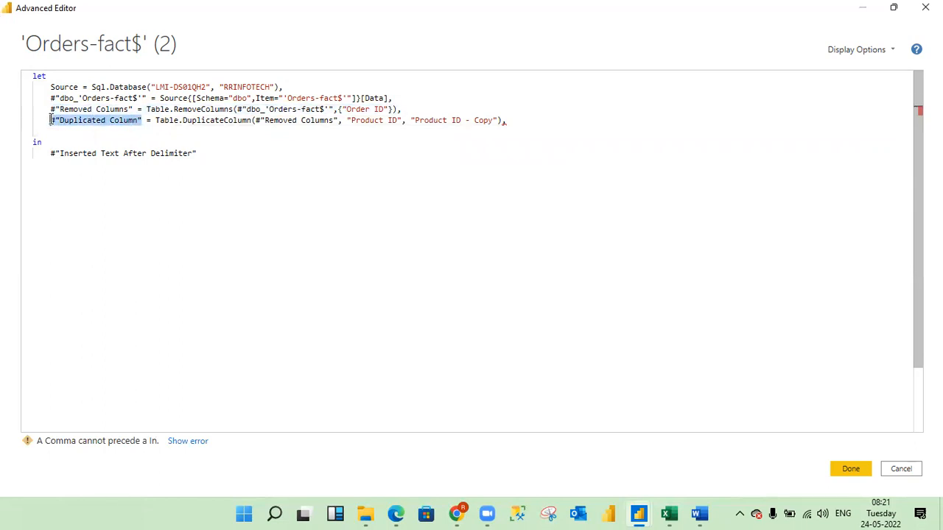
left_click(199, 154)
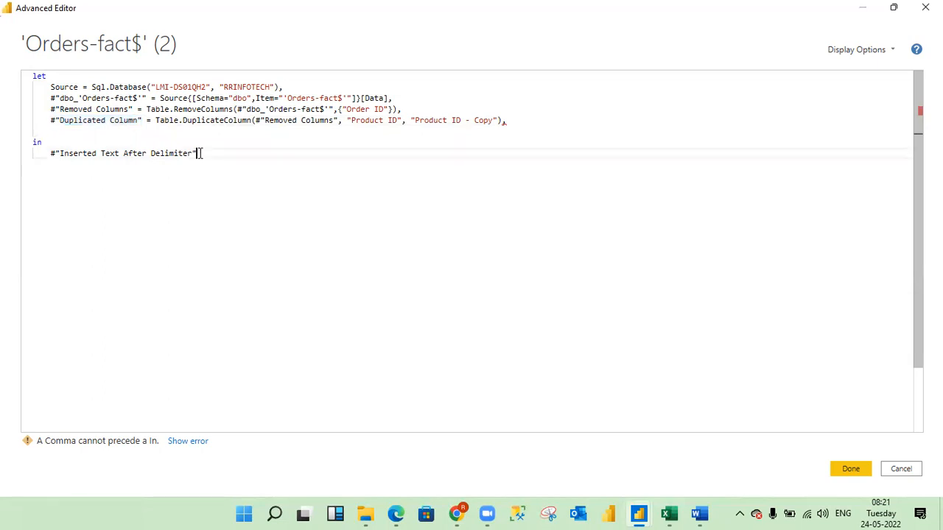
left_click_drag(199, 154, 50, 156)
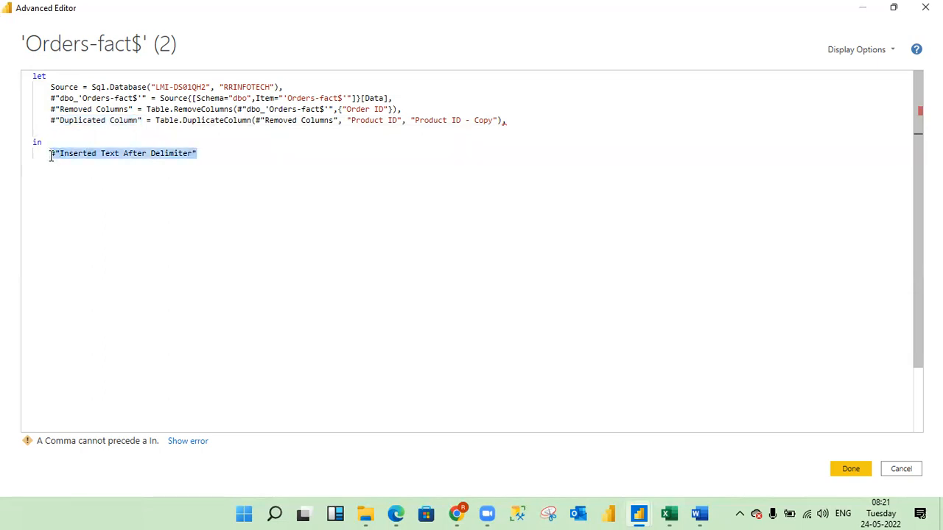
key("ctrl+v")
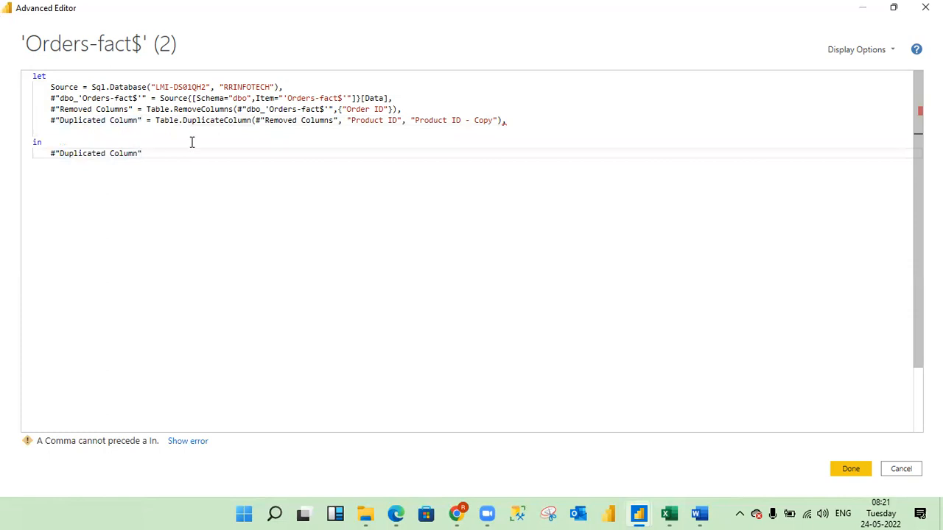
Remove the trailing comma from the end of the Duplicated Column line and apply the edited query code.
left_click(504, 121)
type(",")
left_click(509, 121)
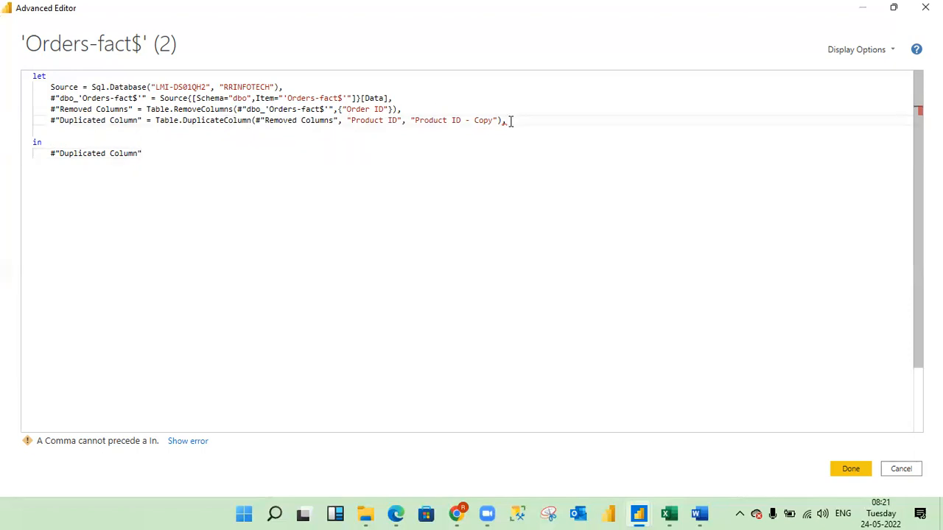
key("BackSpace")
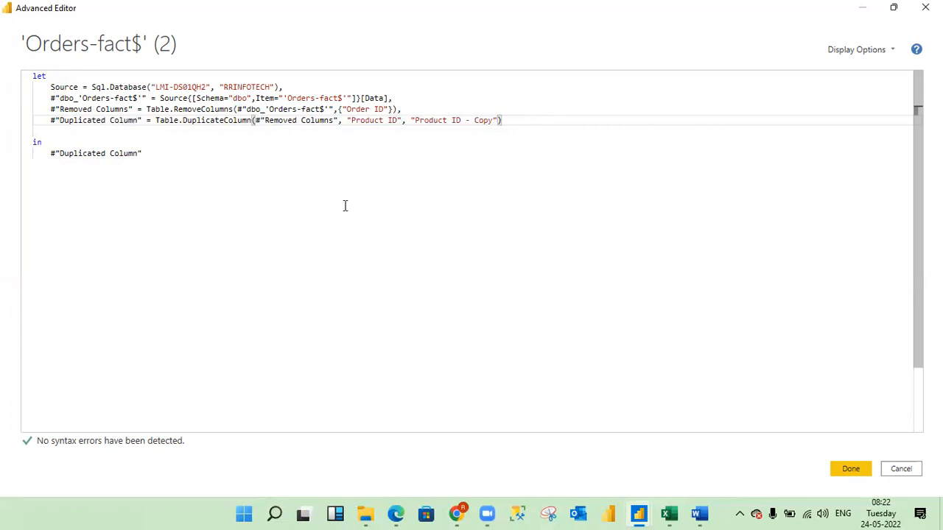
left_click(852, 470)
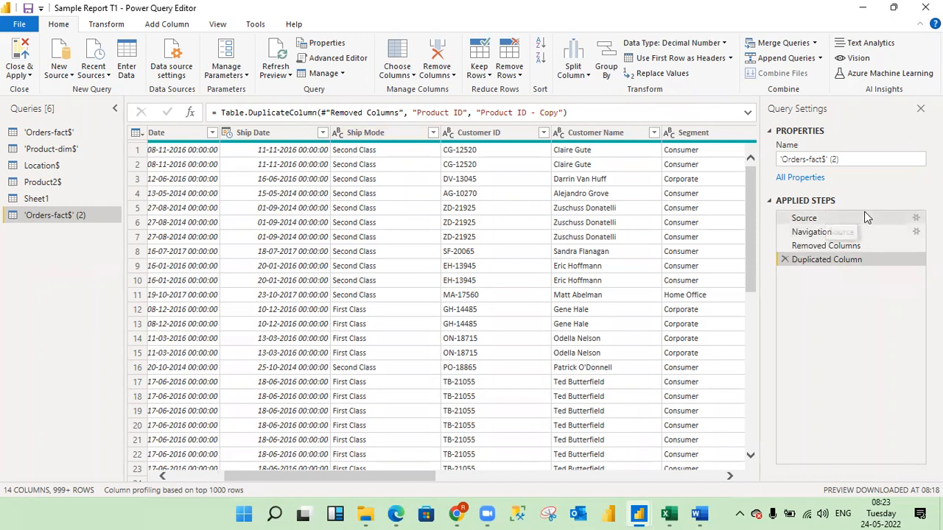
Examine the Source step's SQL Server database settings, including the advanced options, and leave them as they are.
left_click(917, 219)
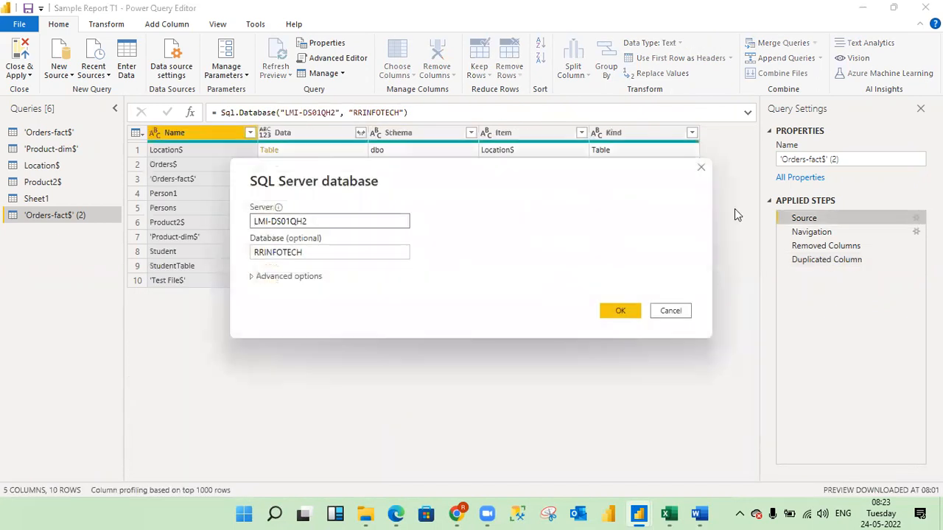
left_click(252, 278)
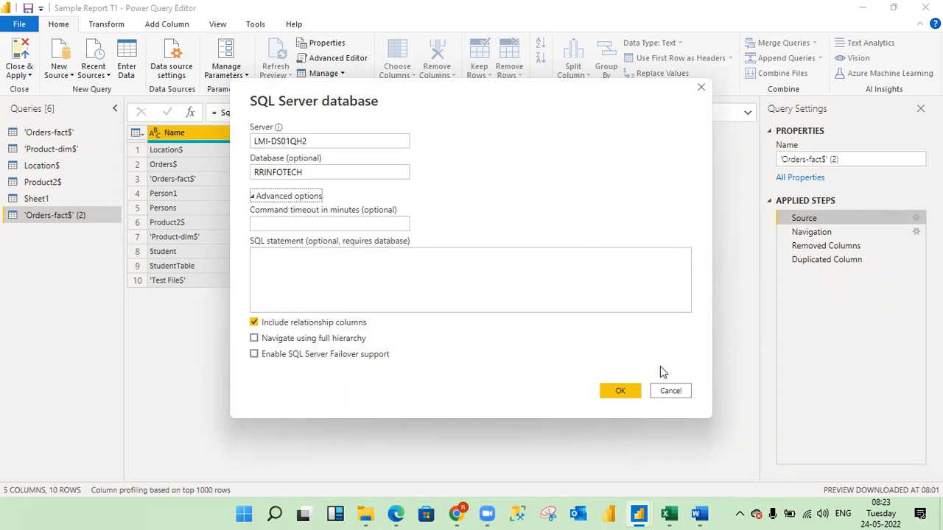
left_click(670, 391)
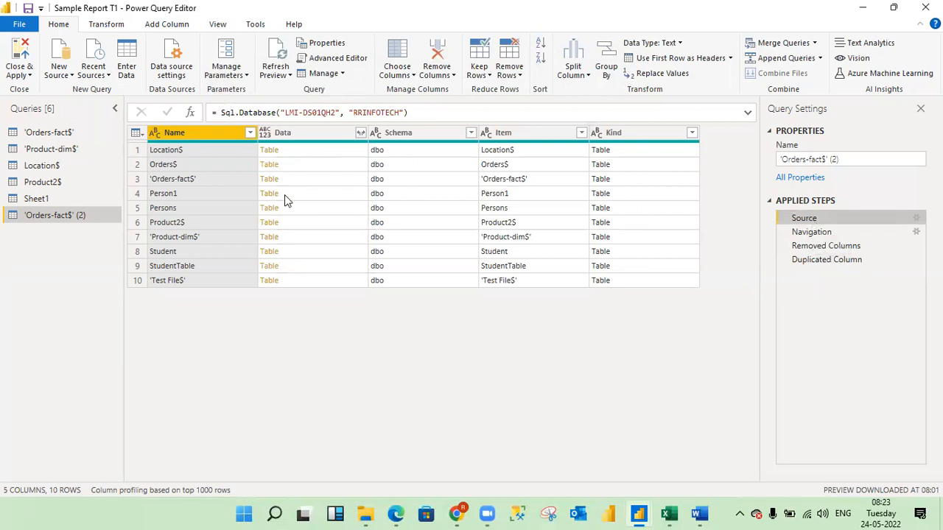
Step through Navigation, Removed Columns and Duplicated Column, comparing which columns the table has at each applied step.
left_click(805, 234)
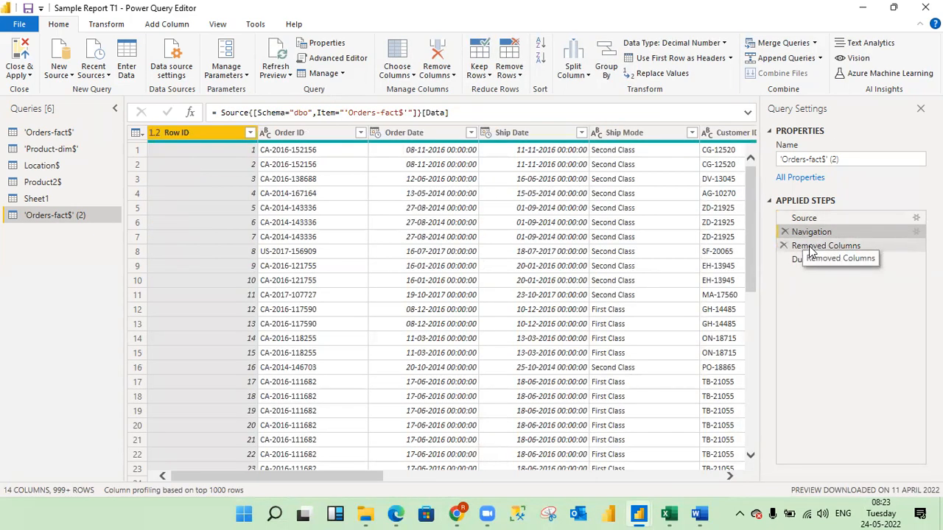
left_click(810, 249)
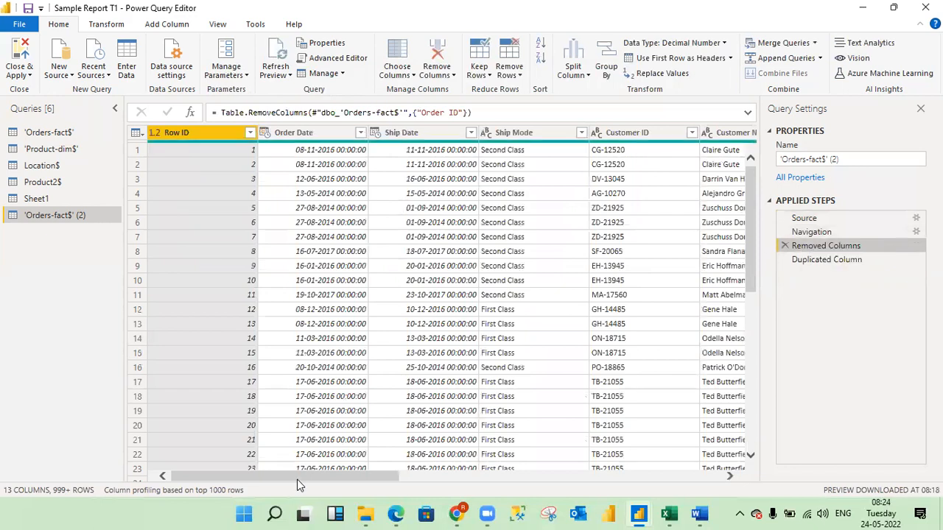
left_click_drag(306, 480, 646, 468)
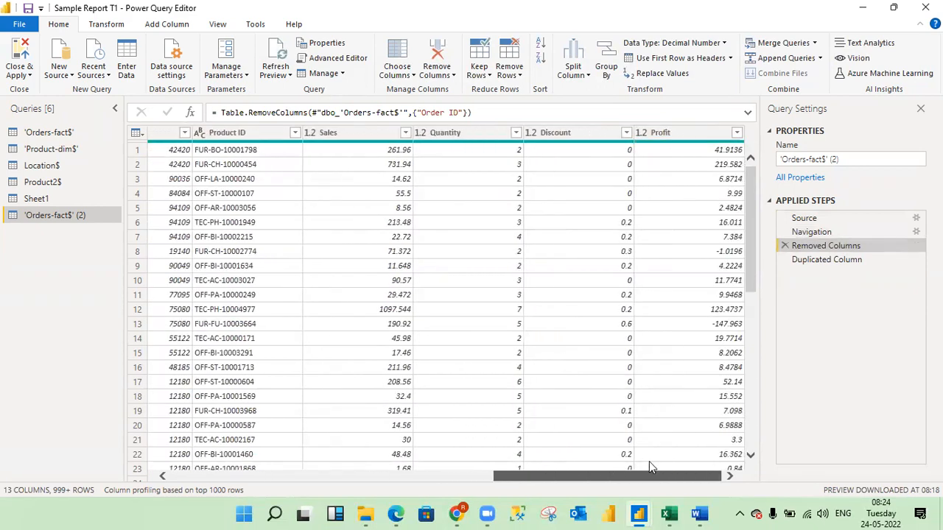
left_click_drag(649, 461, 649, 461)
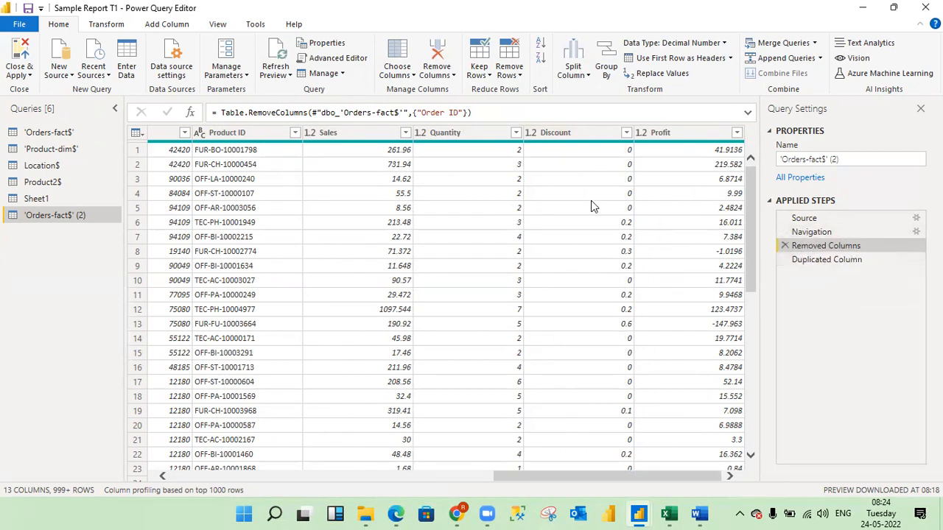
left_click(823, 260)
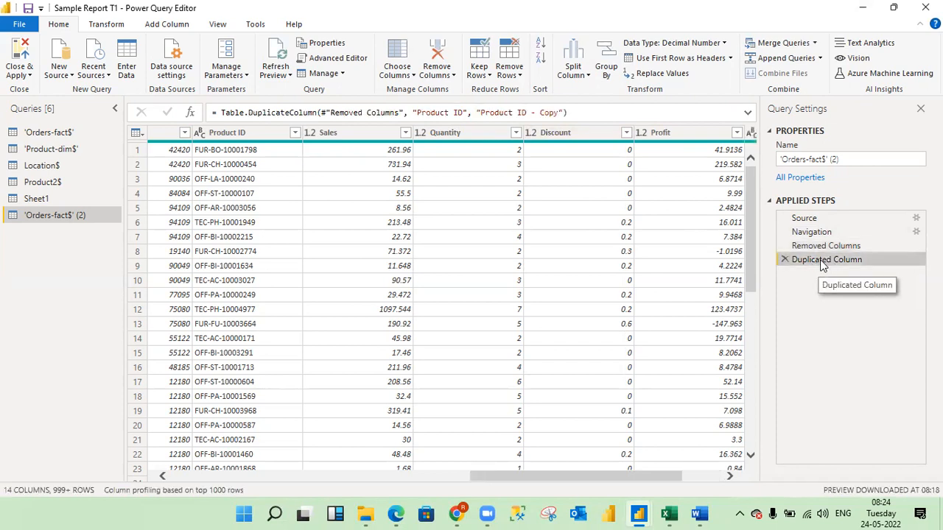
left_click_drag(640, 476, 737, 477)
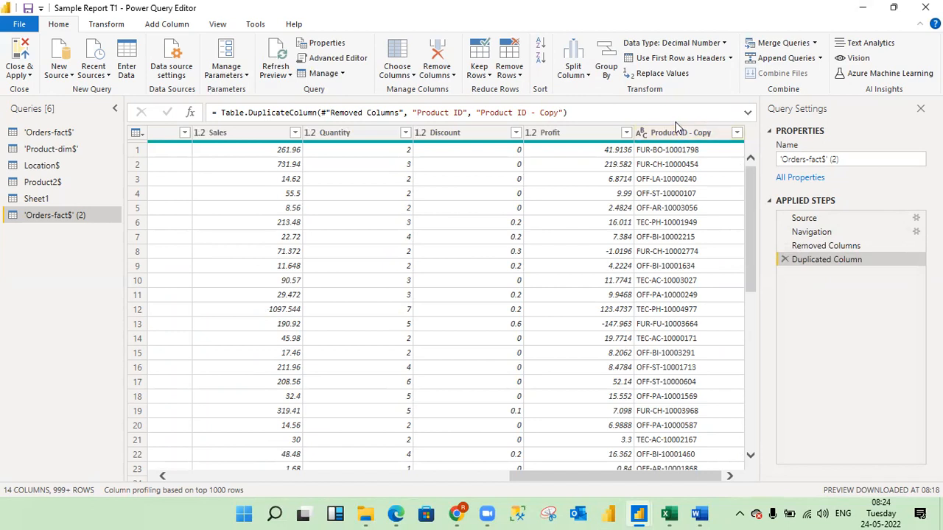
left_click(819, 247)
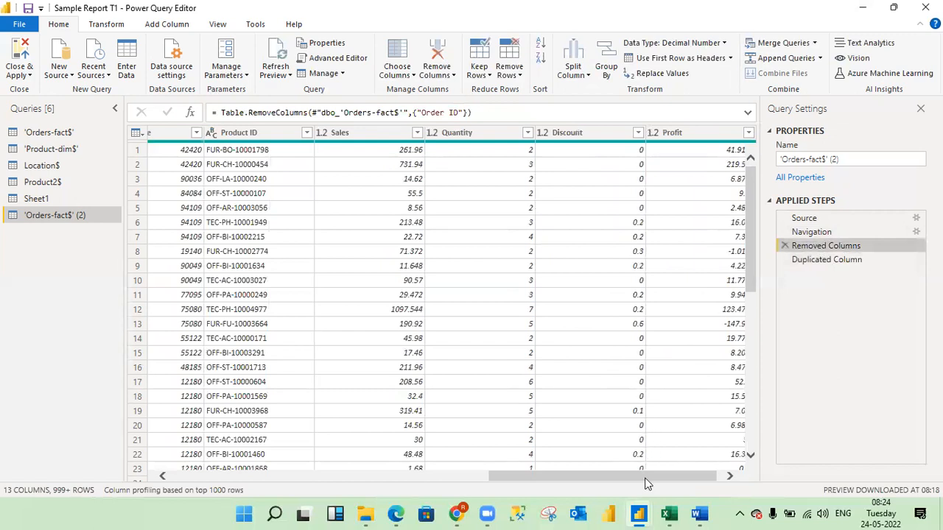
left_click_drag(645, 483, 651, 484)
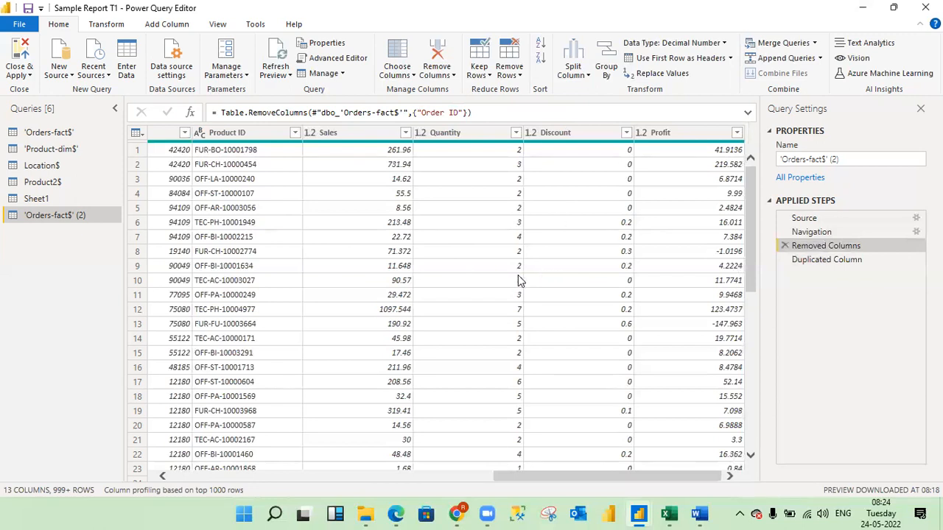
left_click(827, 259)
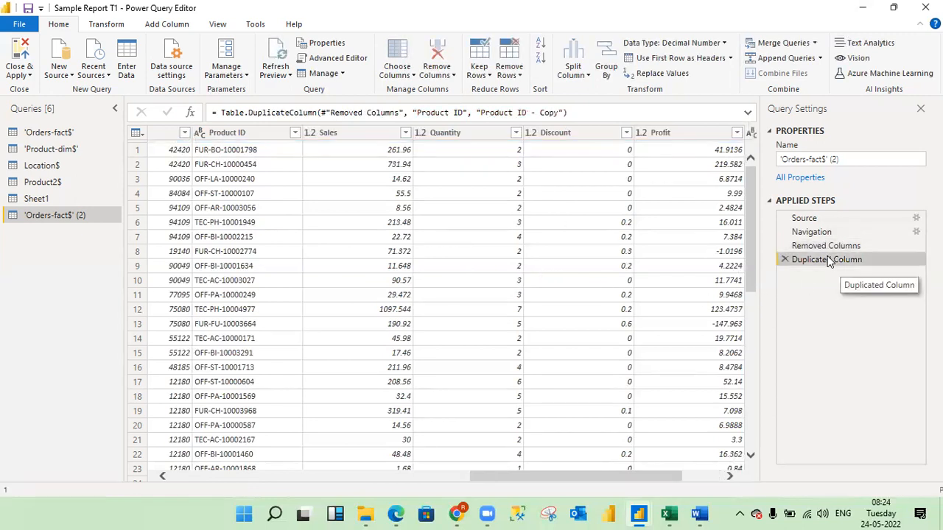
left_click_drag(600, 477, 268, 475)
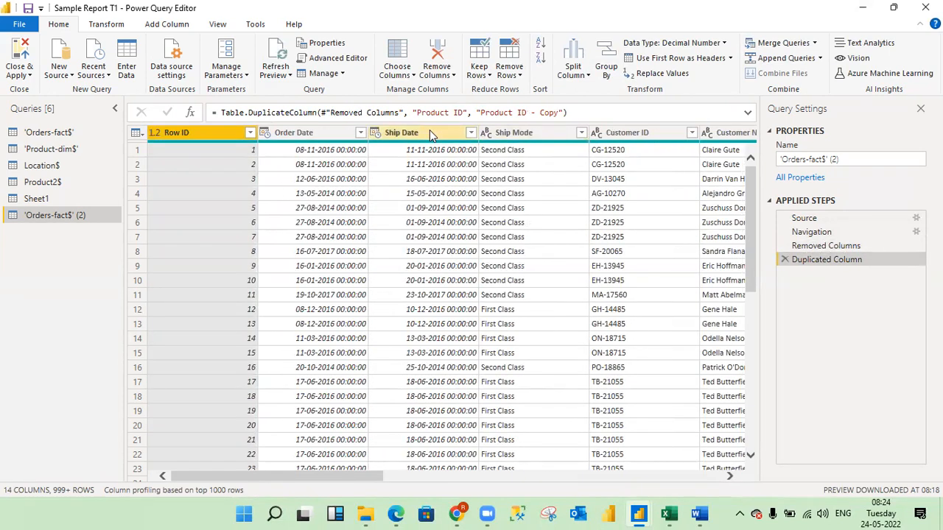
Examine the column operations and Change Type choices available for the Ship Mode column without applying any.
right_click(515, 133)
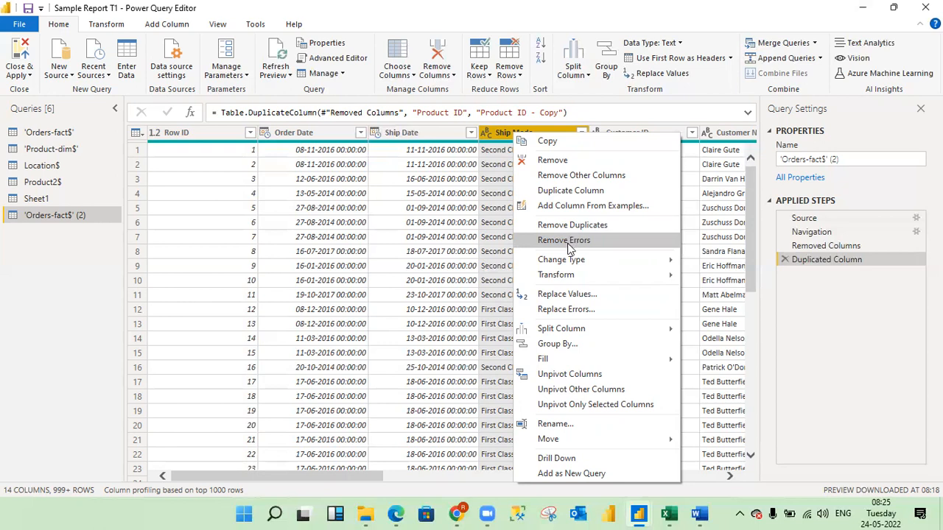
mouse_move(572, 262)
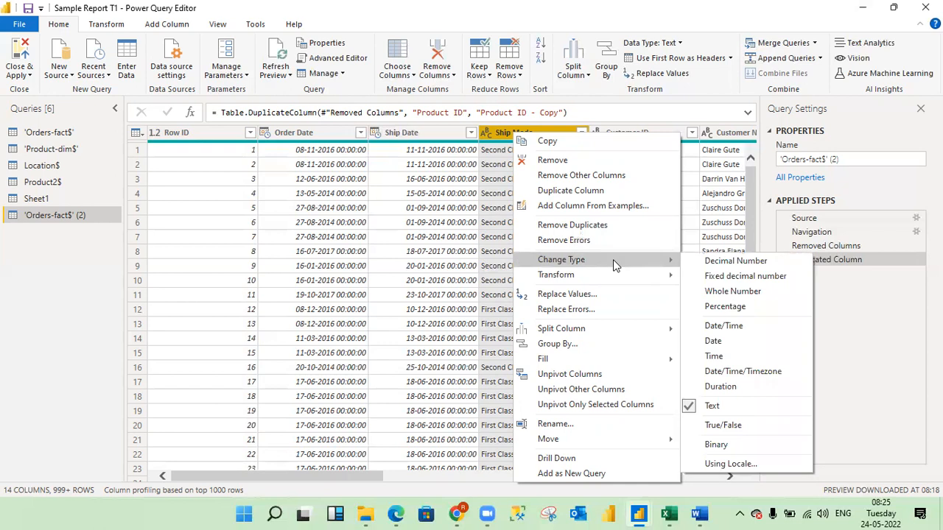
left_click(639, 29)
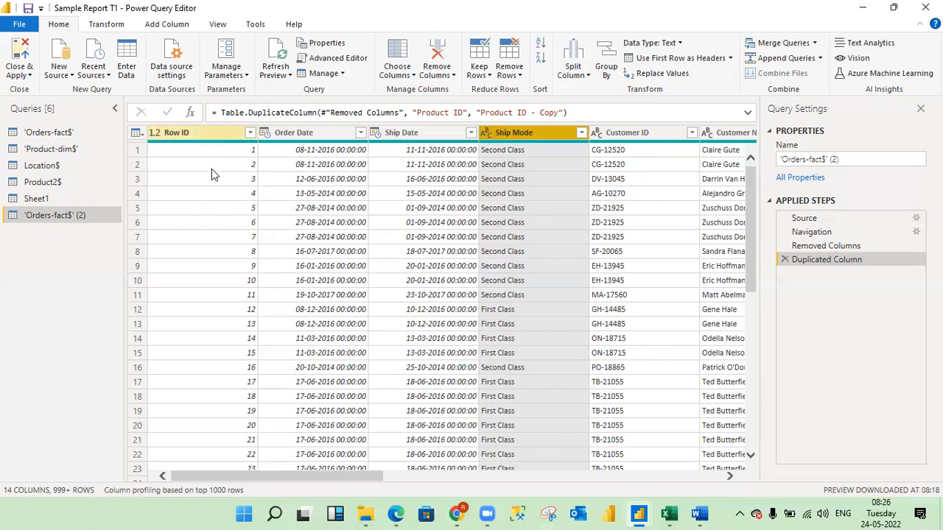
Change the data type of the Row ID column to Text.
right_click(155, 133)
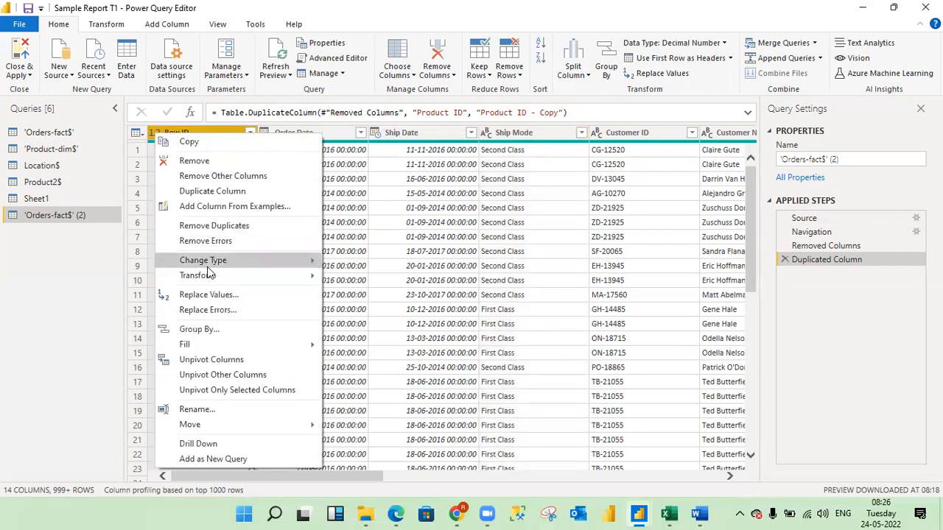
mouse_move(210, 265)
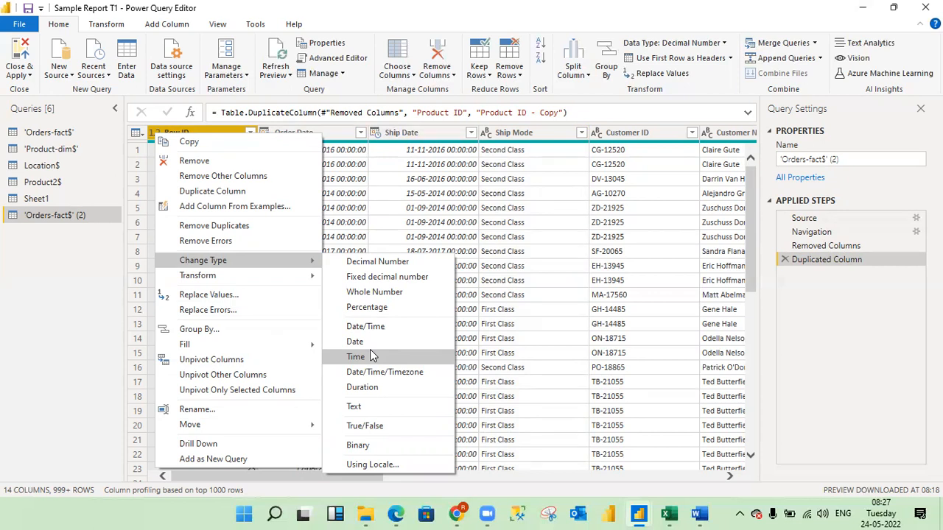
left_click(361, 411)
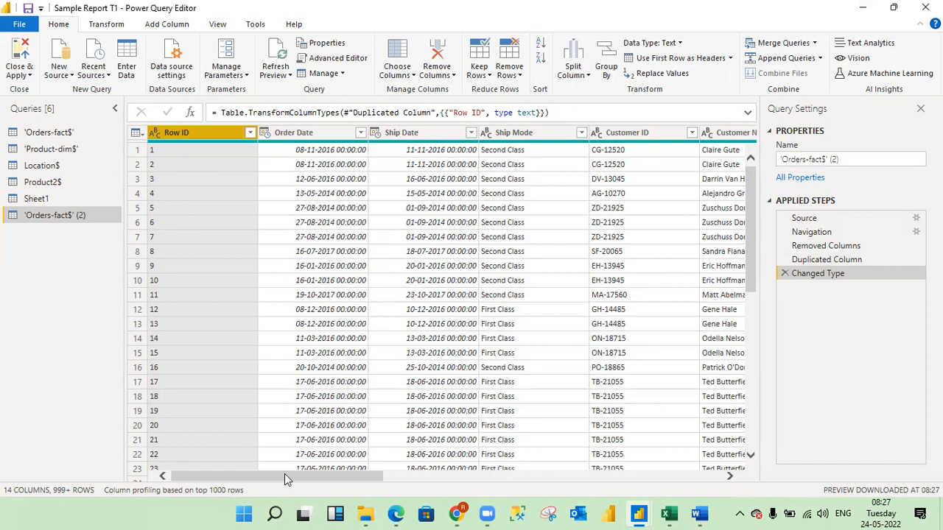
Look over the other columns and examine the Change Type and Transform options offered for the Ship Date column.
left_click_drag(285, 474, 250, 477)
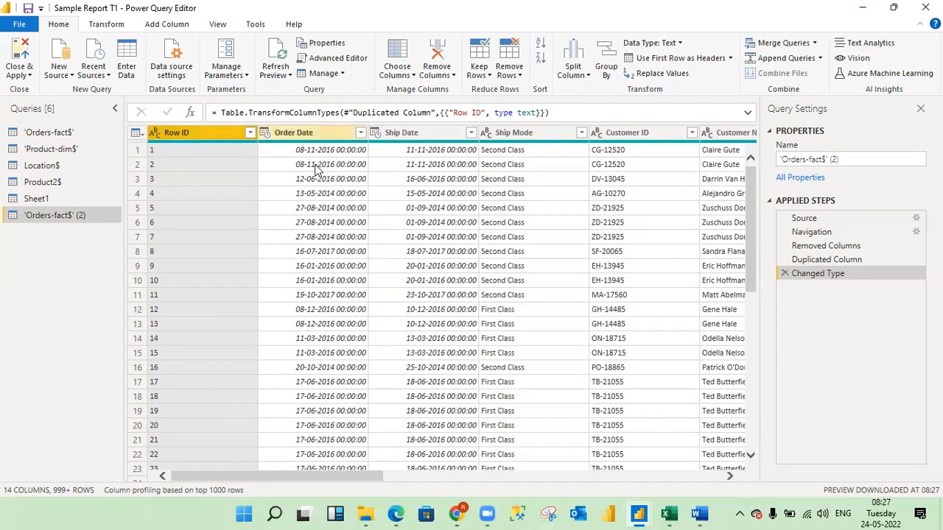
left_click_drag(317, 473, 594, 477)
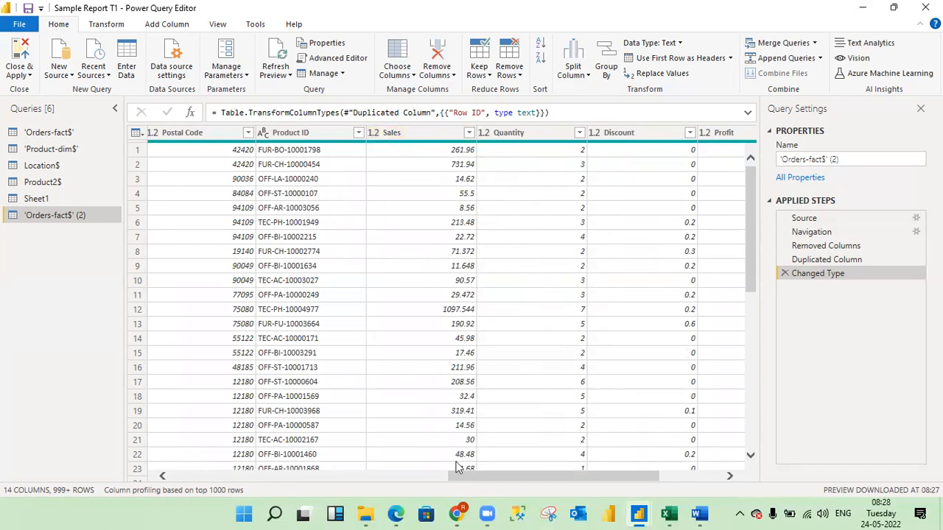
left_click_drag(479, 476, 136, 482)
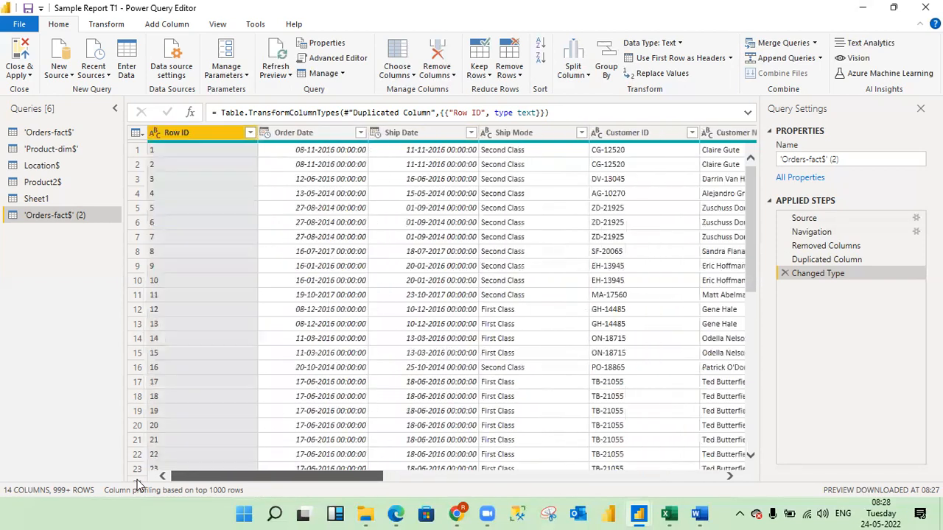
right_click(395, 133)
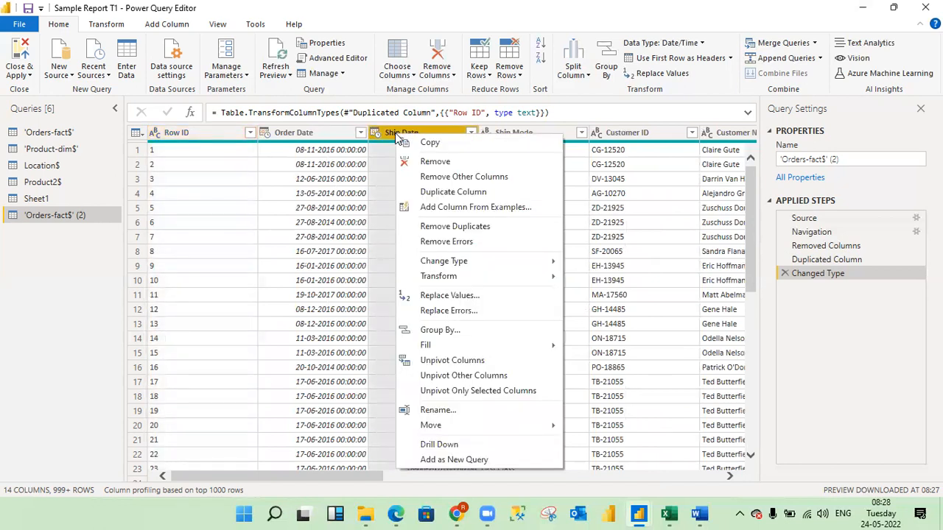
mouse_move(445, 264)
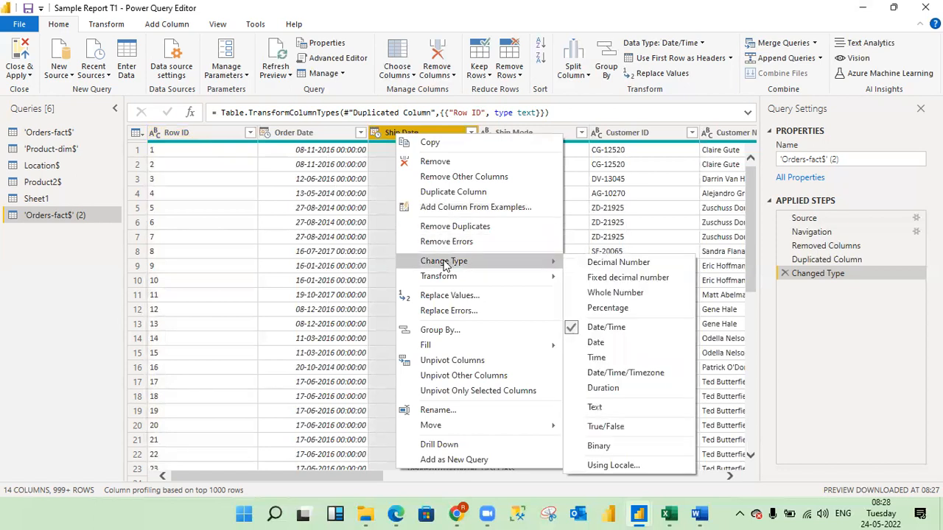
mouse_move(444, 282)
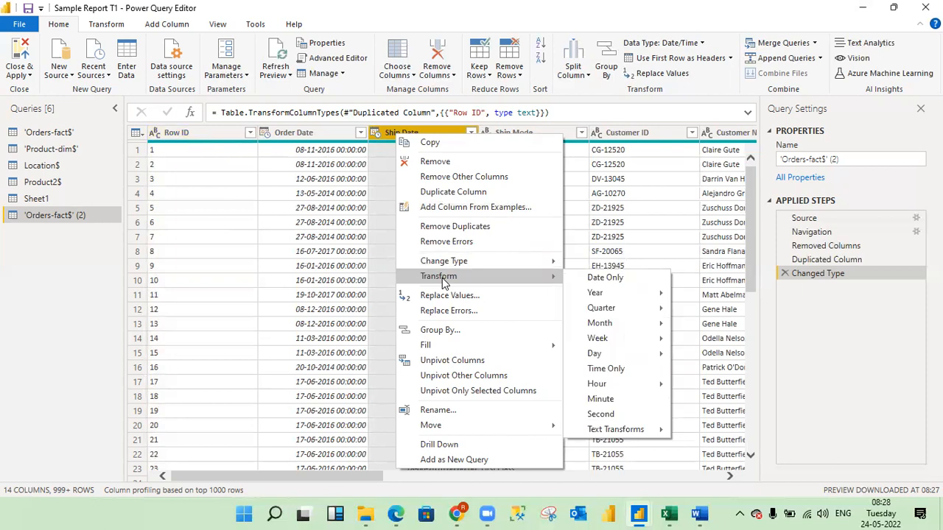
left_click(549, 33)
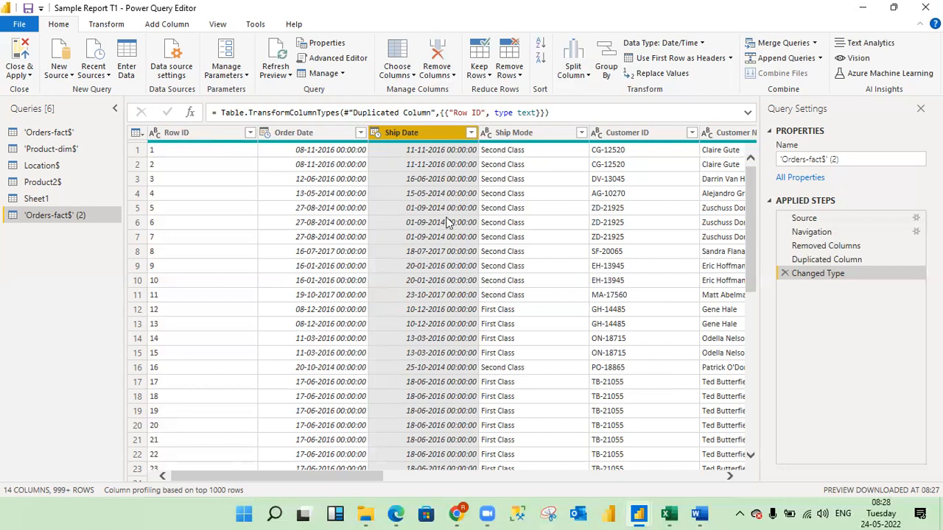
Transform the Ship Date column to Date Only.
right_click(397, 133)
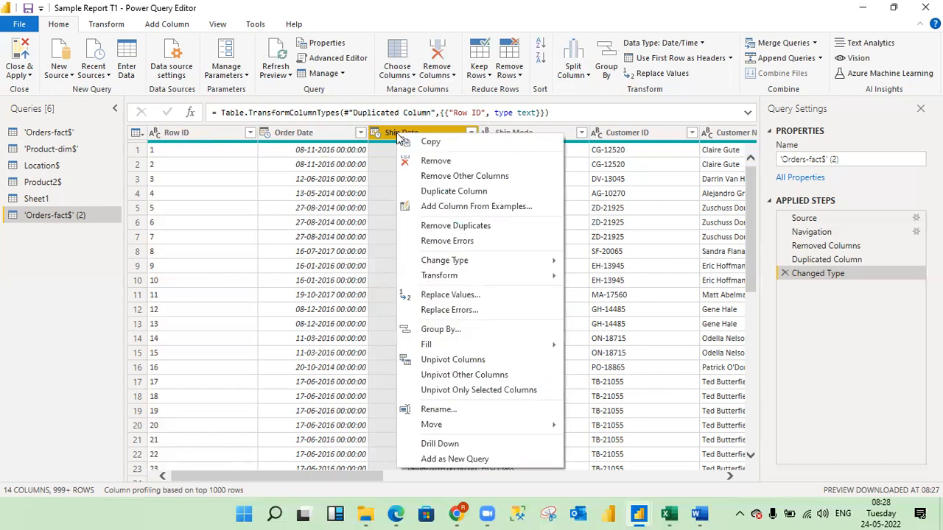
mouse_move(482, 284)
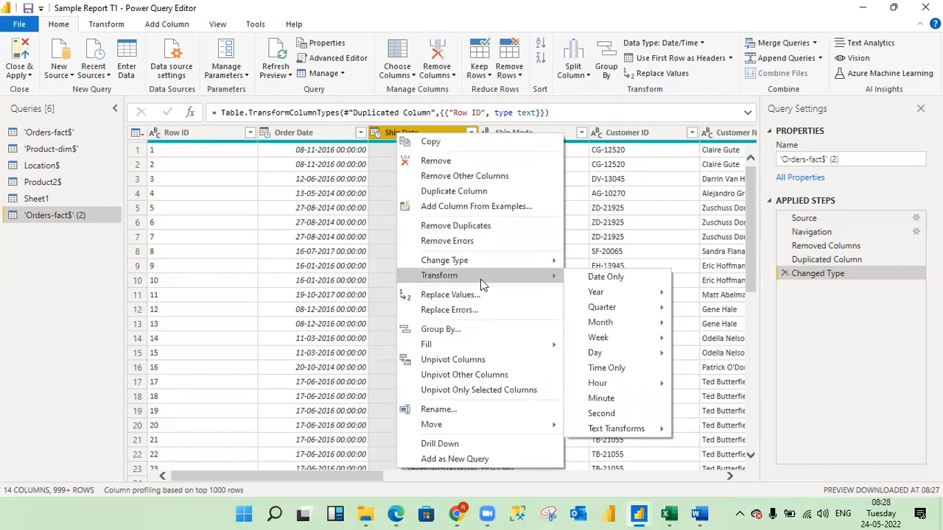
left_click(611, 284)
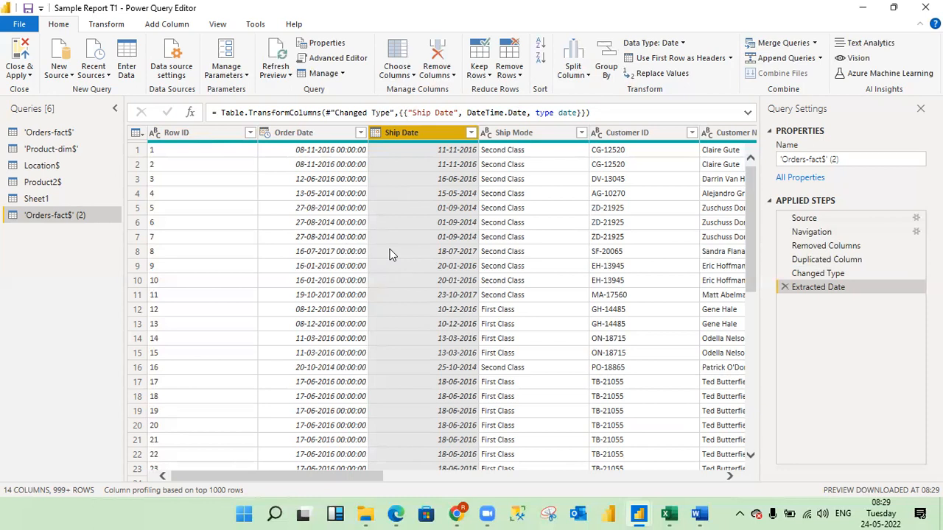
Review the Close & Apply choices and the Year, Quarter and other Transform options offered for the Ship Date column without applying any.
left_click(30, 76)
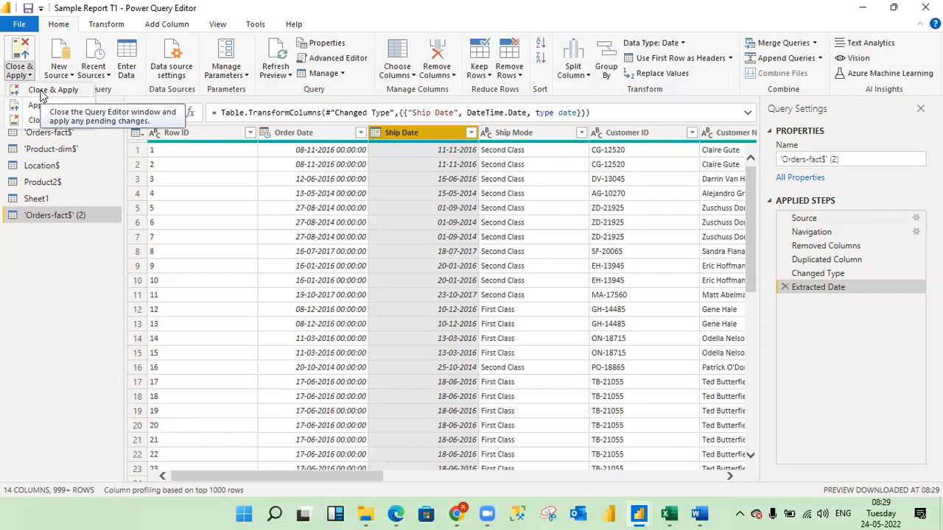
right_click(423, 131)
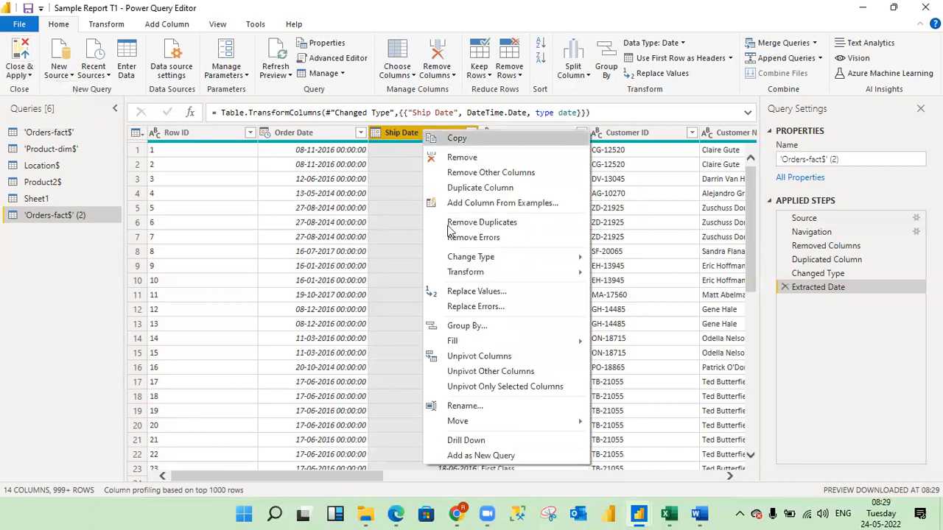
mouse_move(552, 274)
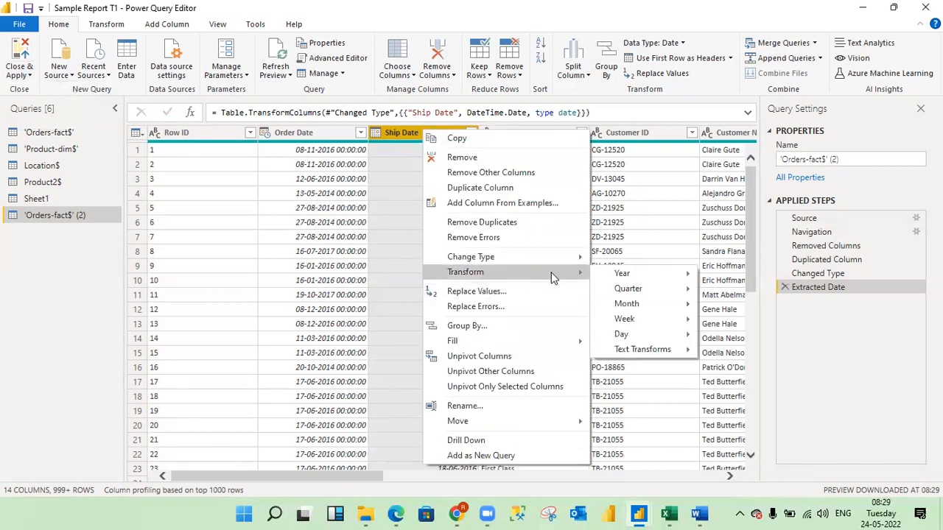
mouse_move(635, 280)
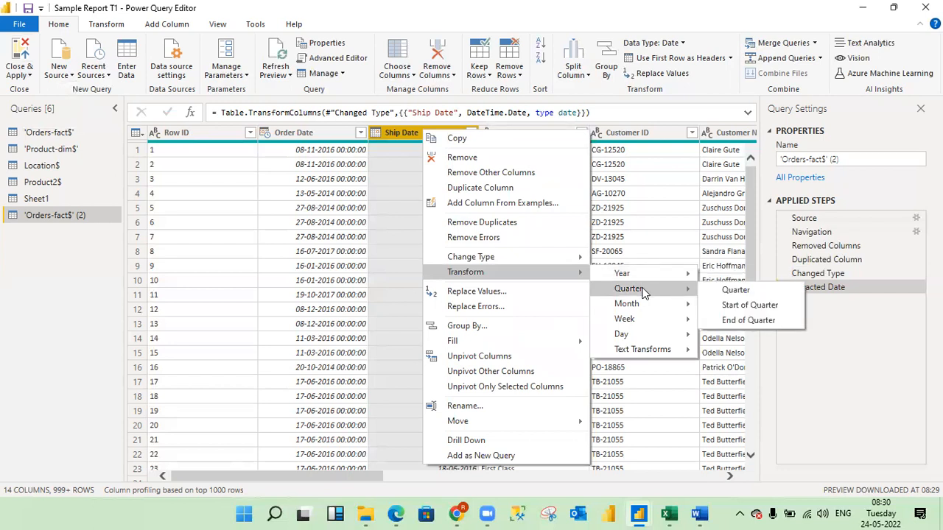
mouse_move(666, 351)
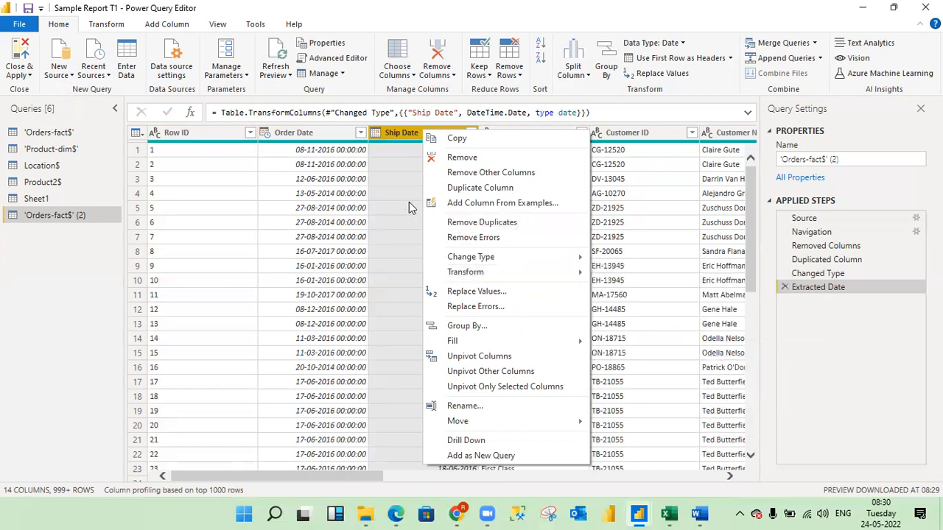
mouse_move(581, 273)
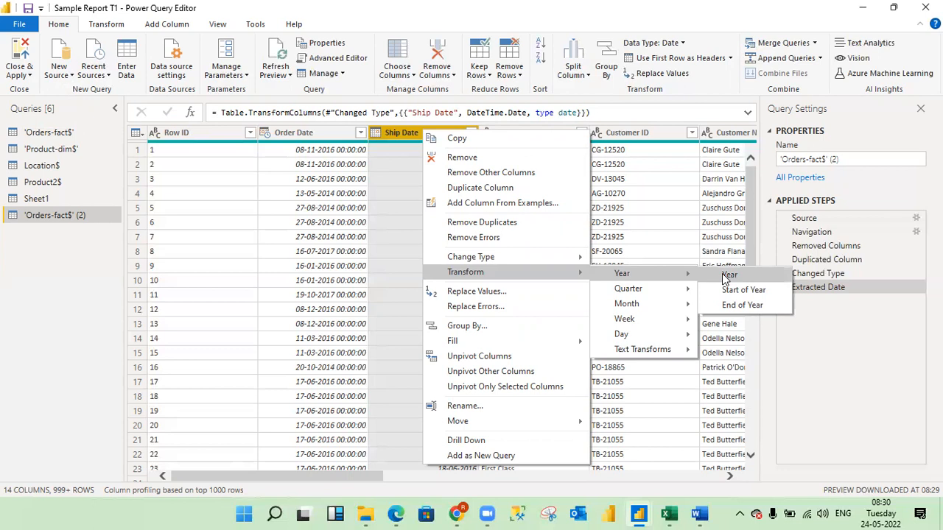
left_click(652, 29)
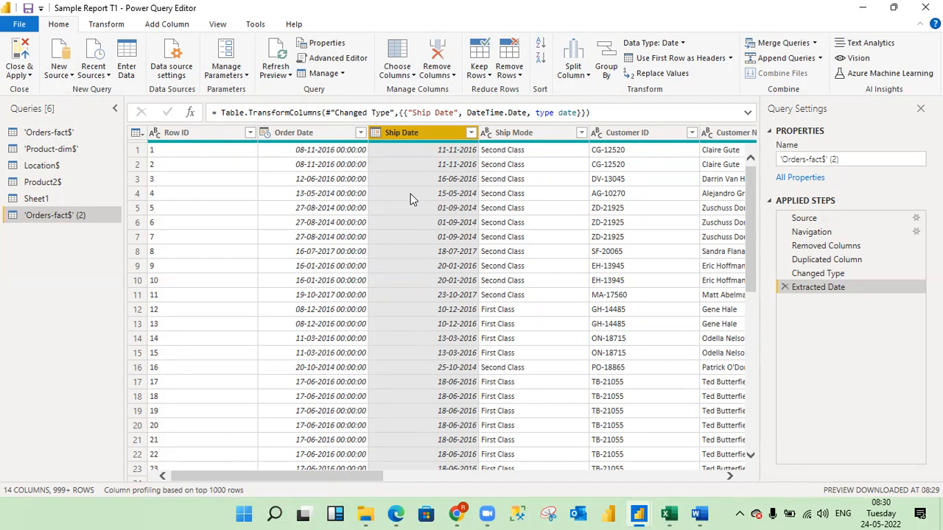
Duplicate the Ship Date column and transform the copy to show only the Year.
right_click(419, 135)
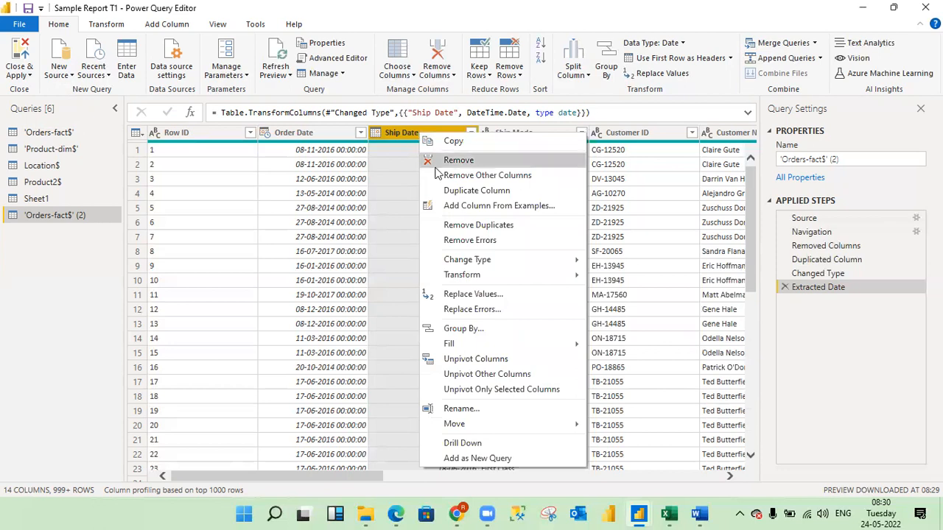
left_click(476, 192)
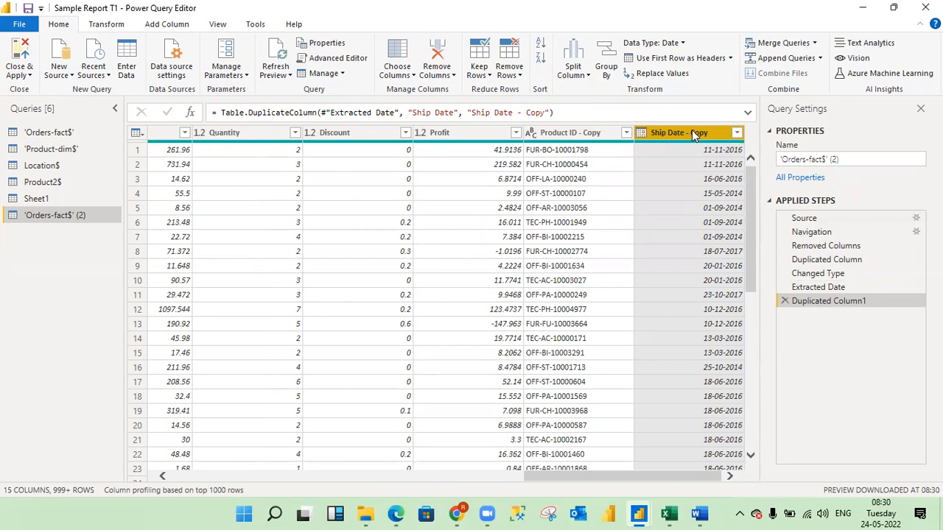
right_click(692, 130)
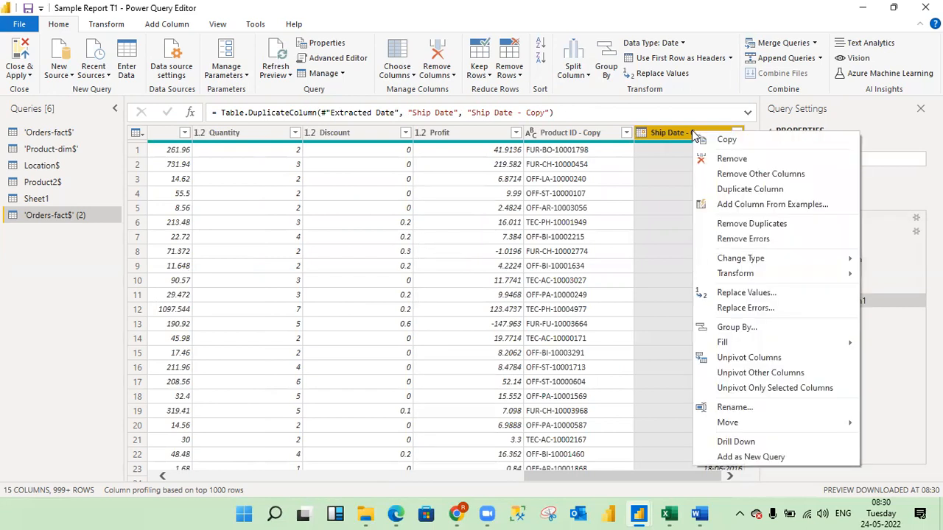
mouse_move(740, 280)
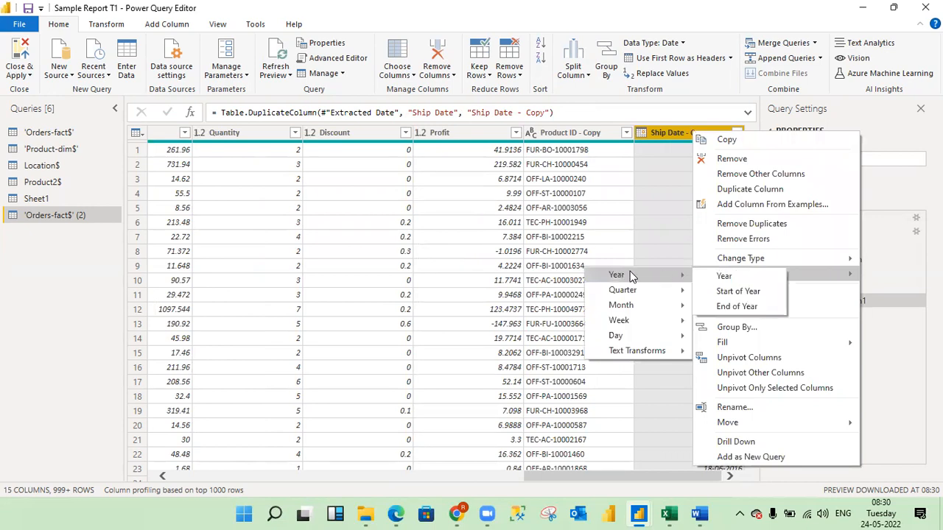
left_click(724, 277)
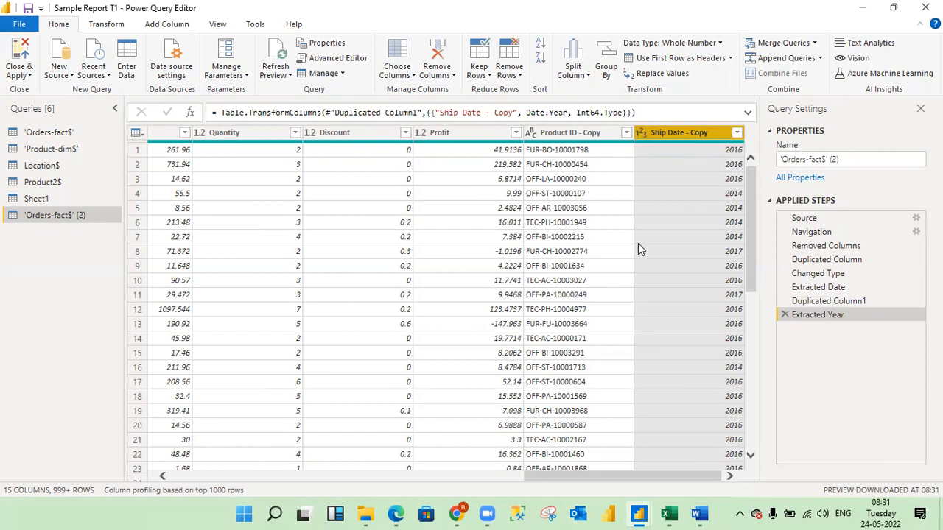
Return to the original Ship Date column and look over its Transform options again without applying any.
left_click_drag(589, 481, 154, 478)
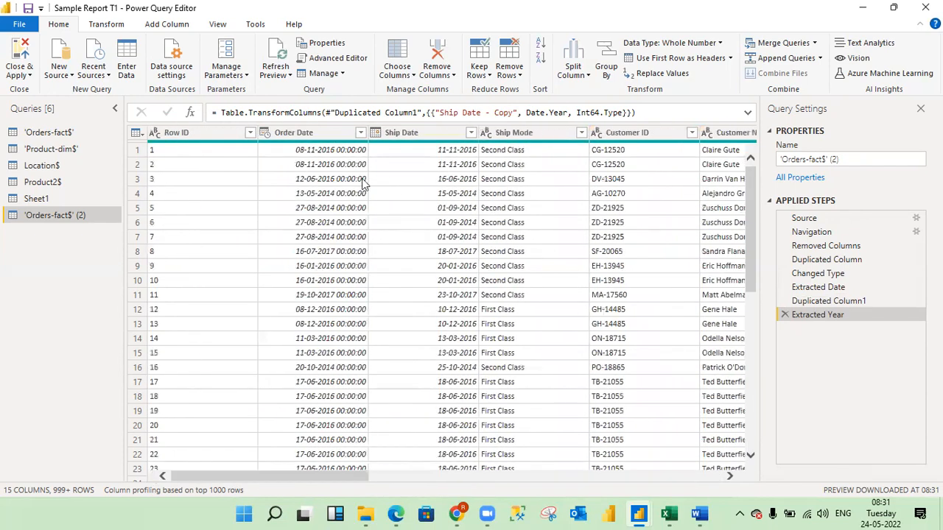
left_click(409, 138)
right_click(440, 131)
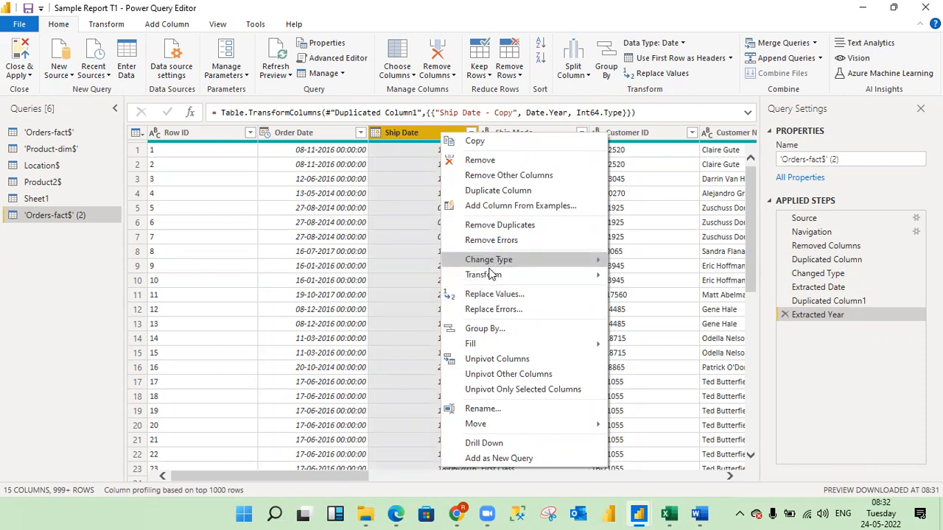
mouse_move(491, 278)
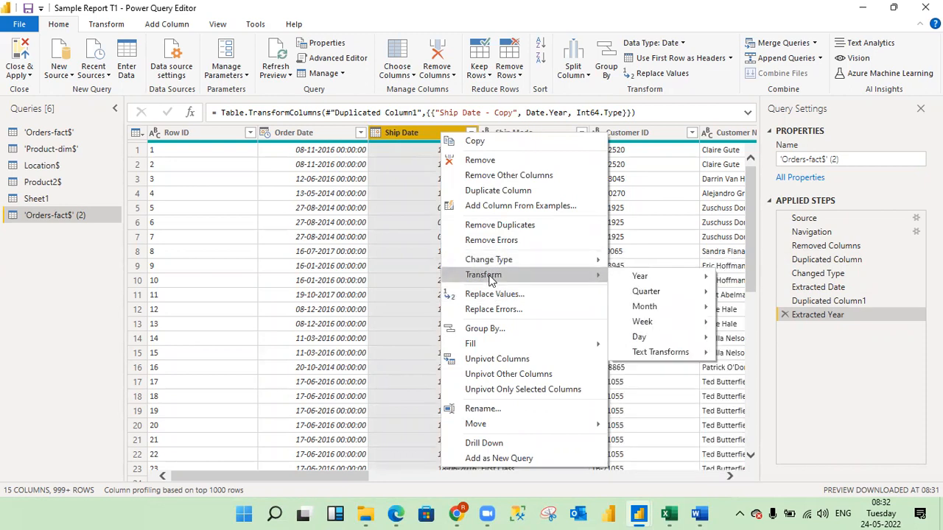
key("Escape")
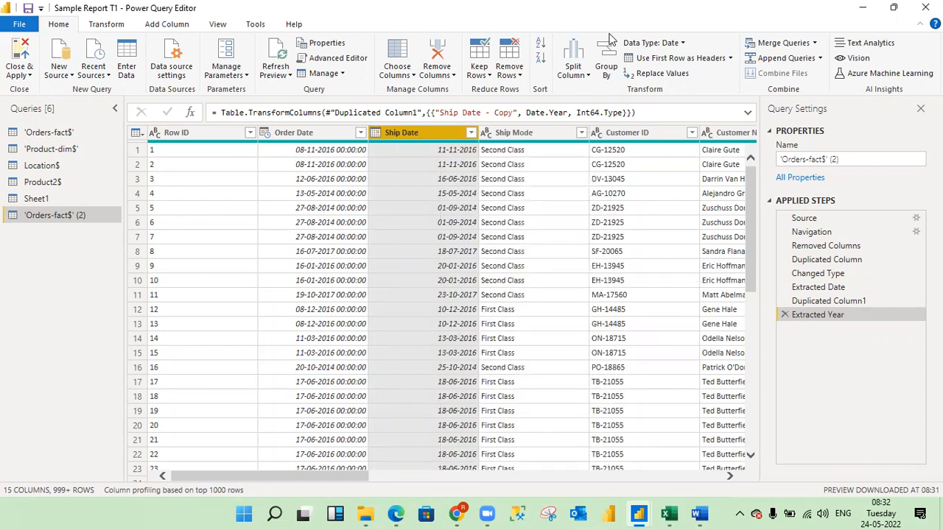
right_click(515, 140)
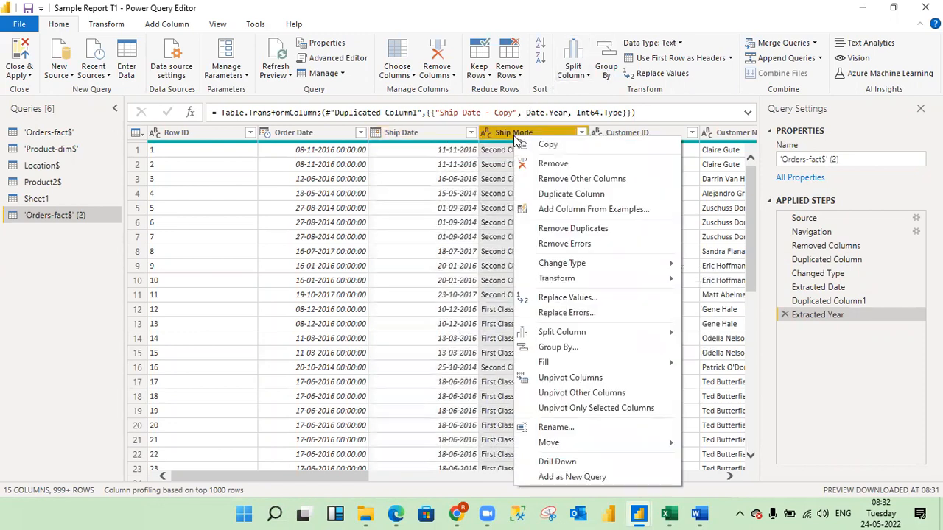
left_click(564, 297)
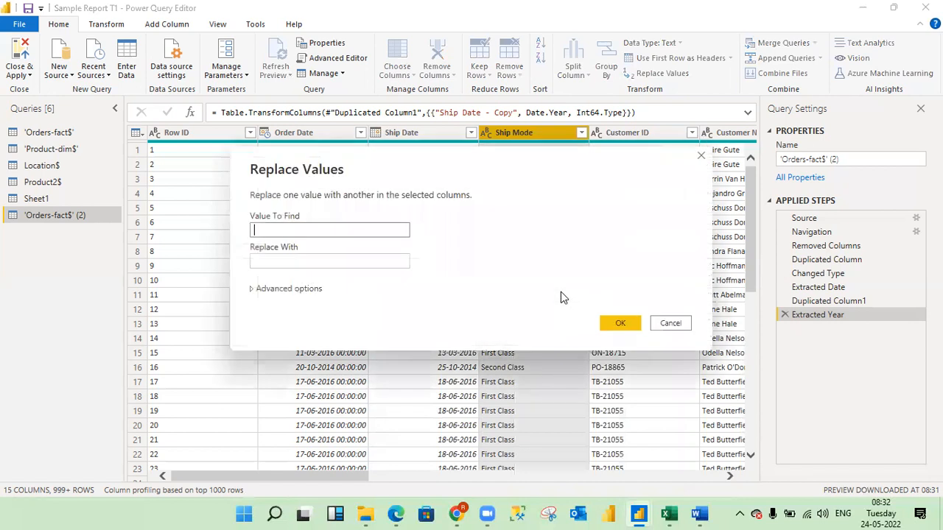
left_click(702, 159)
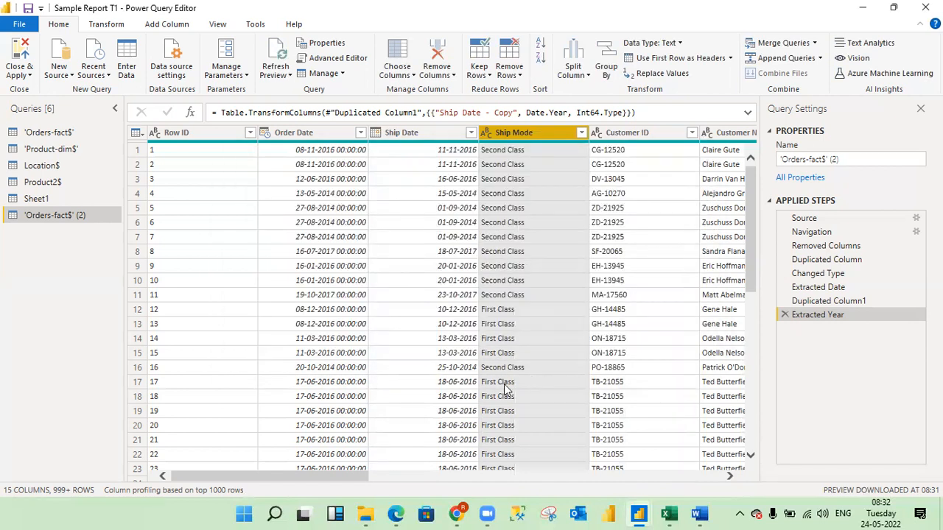
Check the distinct values in the Ship Mode column and replace "First Class" with "1st Class" there.
left_click(581, 133)
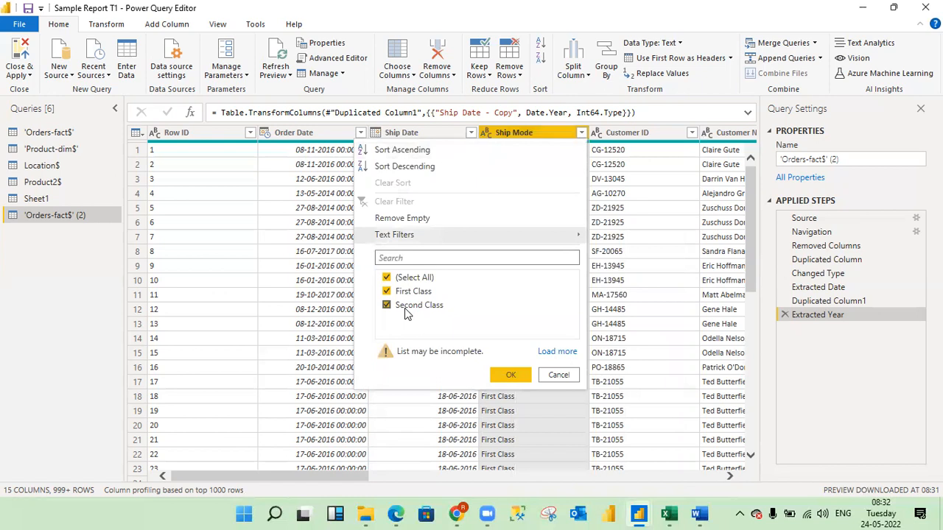
left_click(568, 376)
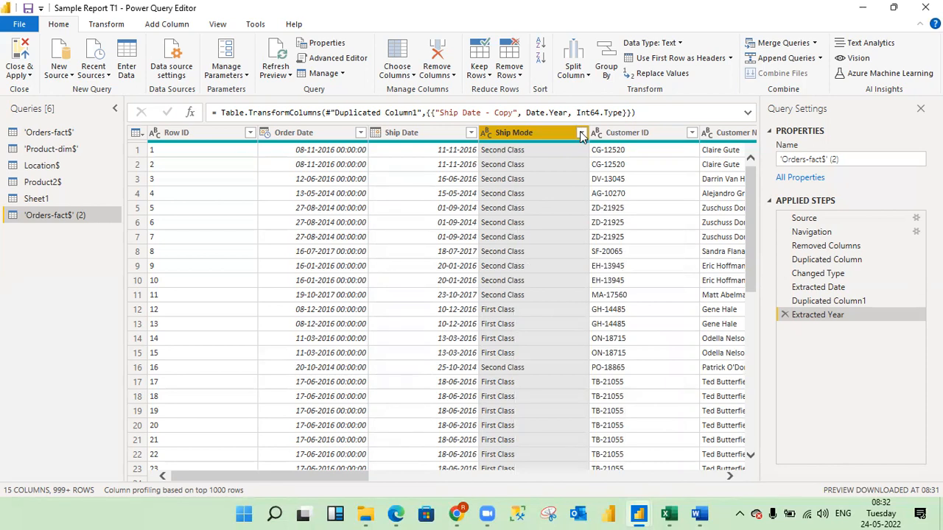
right_click(529, 129)
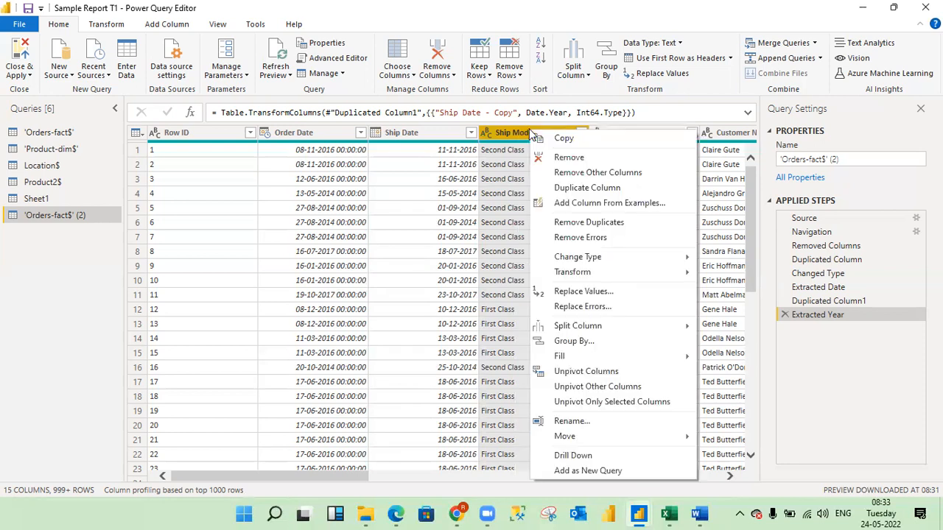
left_click(576, 292)
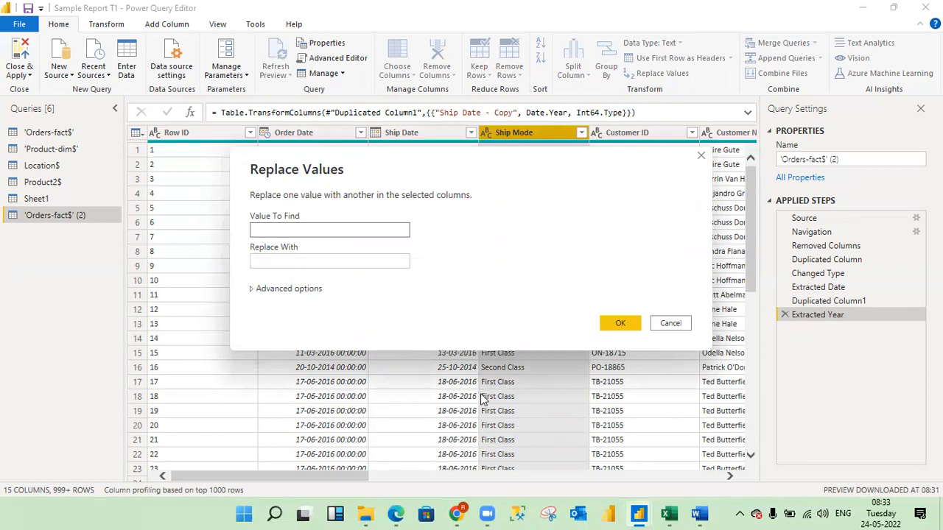
type("F")
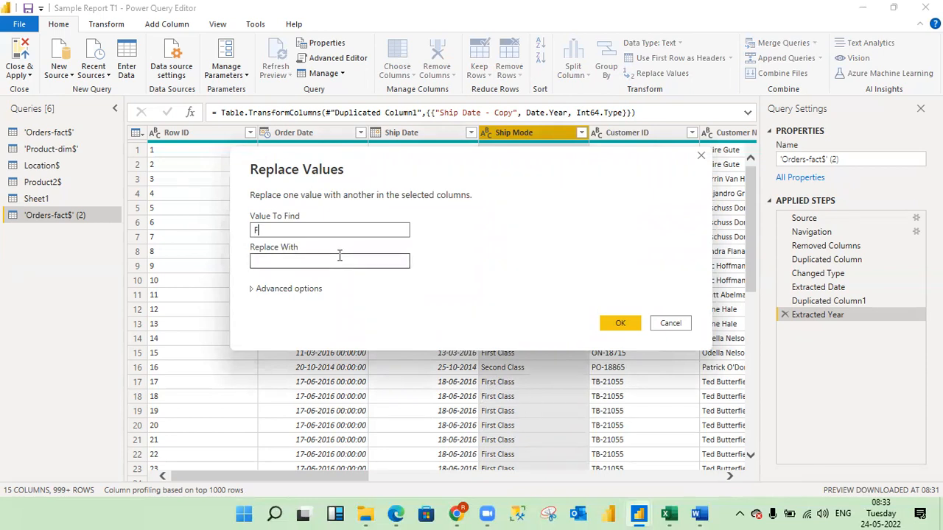
type("irst Class")
left_click(300, 258)
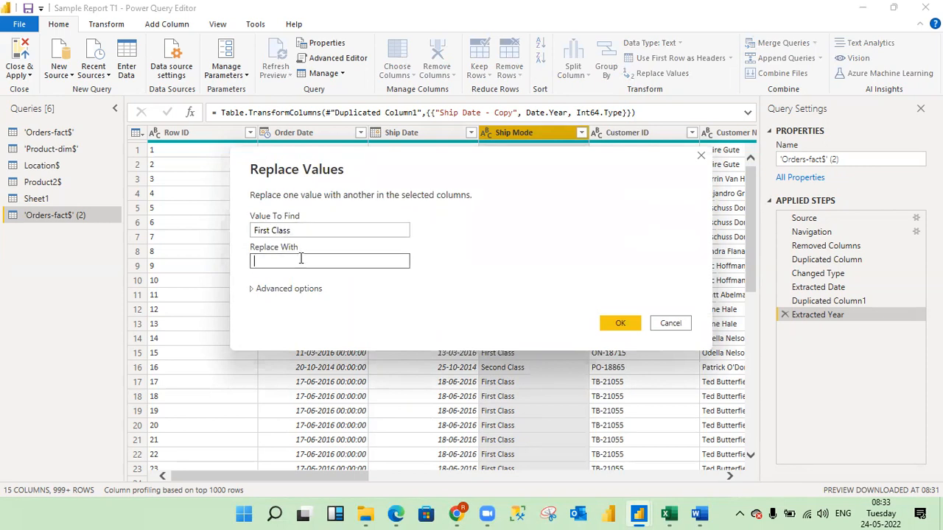
type("1st Class")
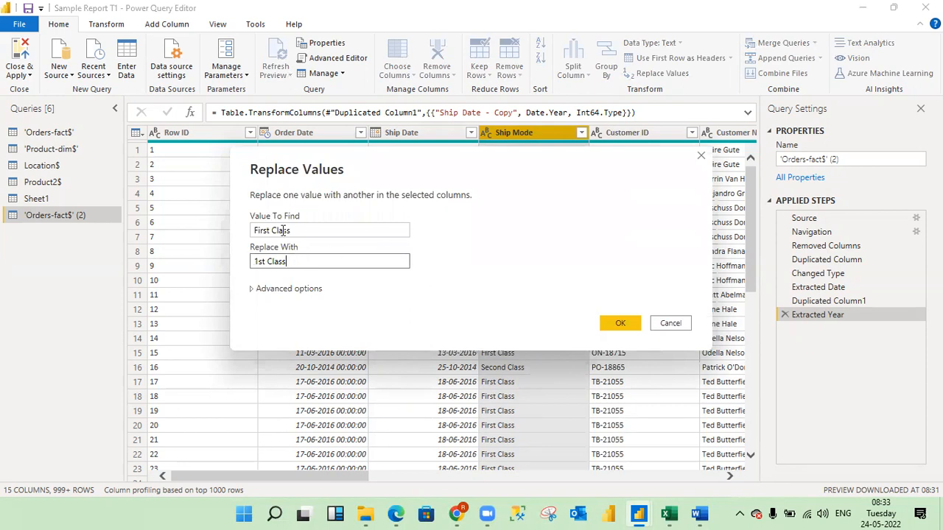
left_click(620, 324)
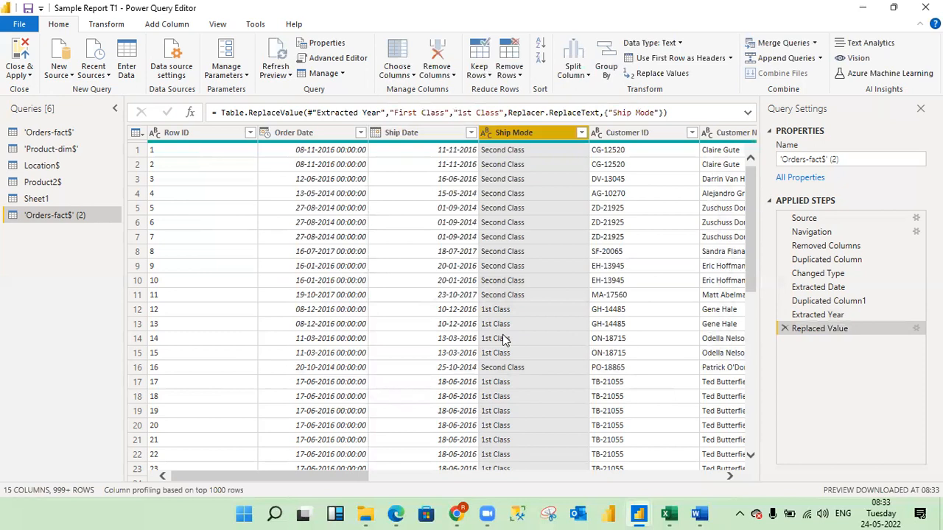
Replace the value "Second Class" with "2nd Class" in the Ship Mode column.
right_click(517, 133)
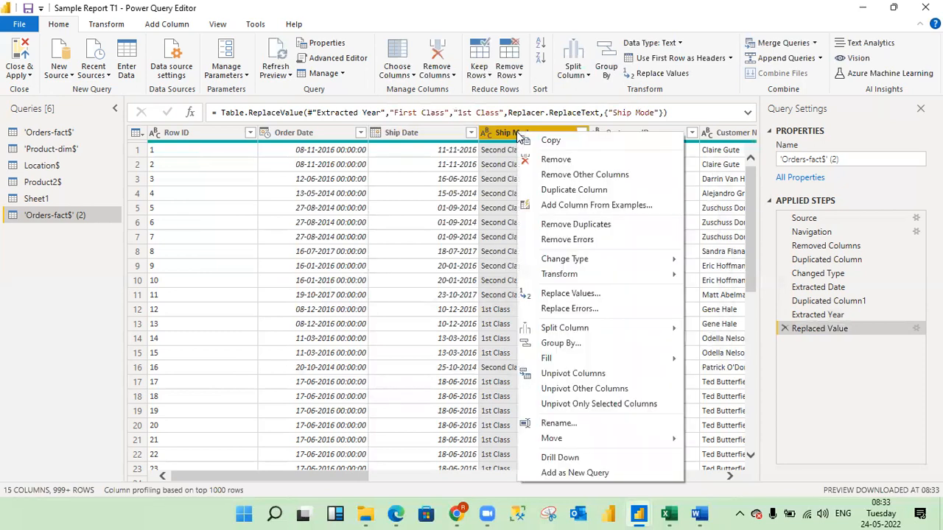
left_click(559, 293)
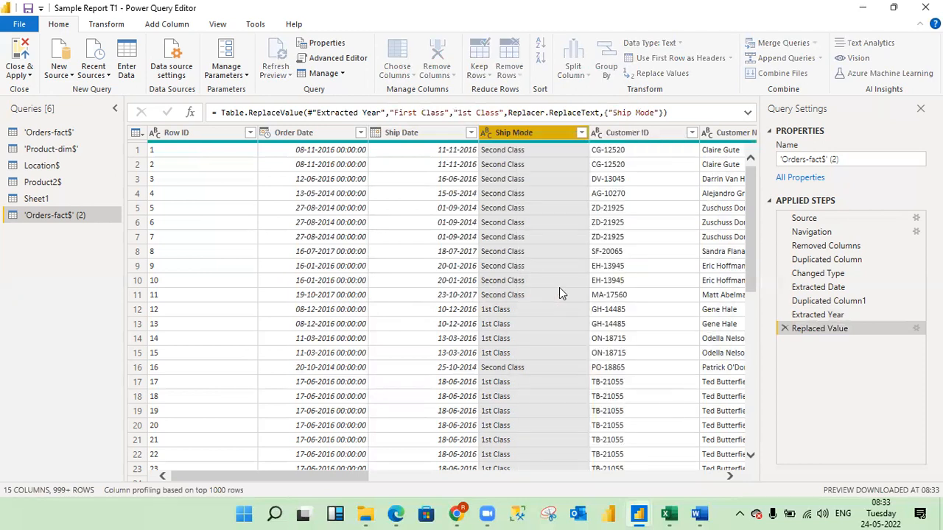
type("2nd Class")
key("BackSpace")
key("BackSpace")
key("BackSpace")
key("BackSpace")
key("BackSpace")
key("BackSpace")
key("BackSpace")
key("BackSpace")
key("BackSpace")
type("Sec")
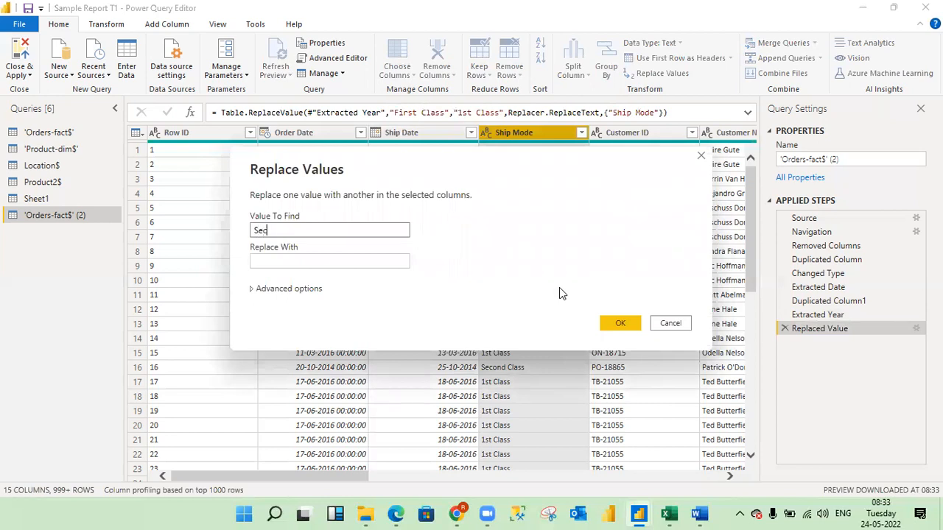
type("ond Class")
left_click(369, 262)
type("2nd Class")
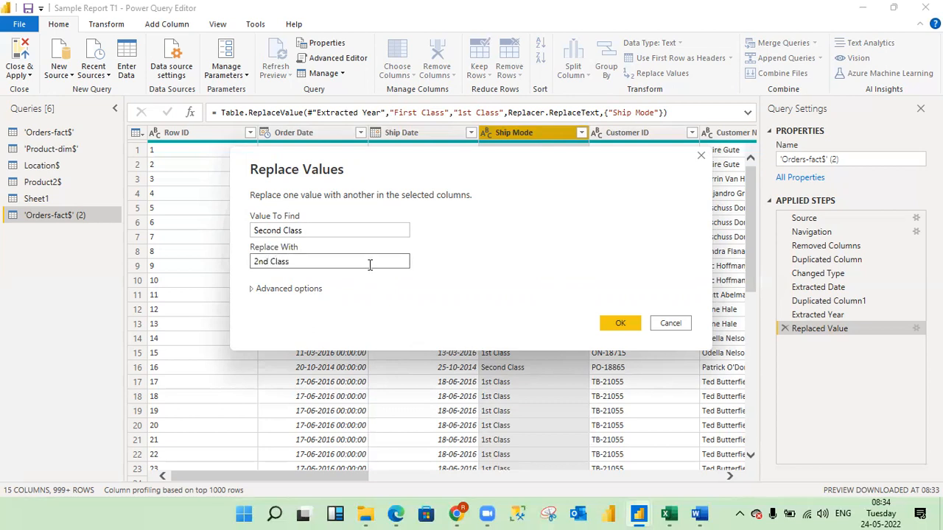
left_click(612, 323)
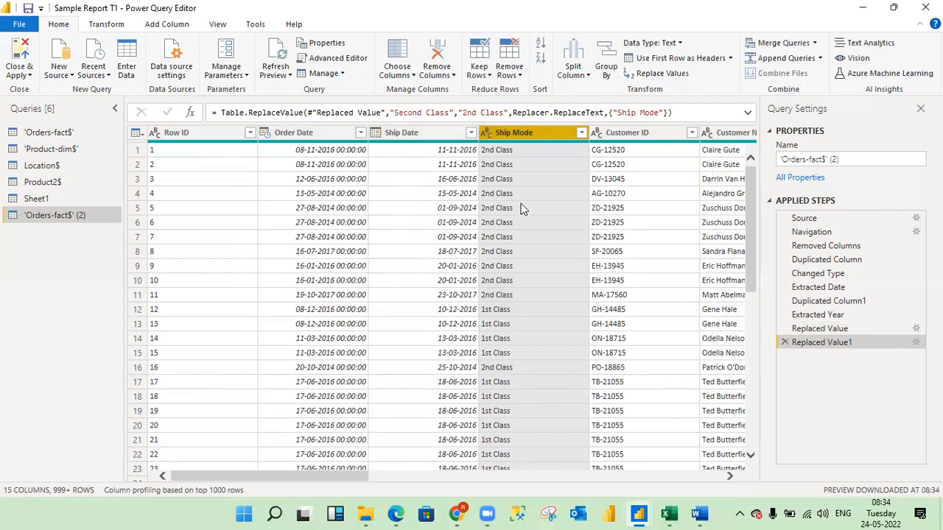
right_click(506, 137)
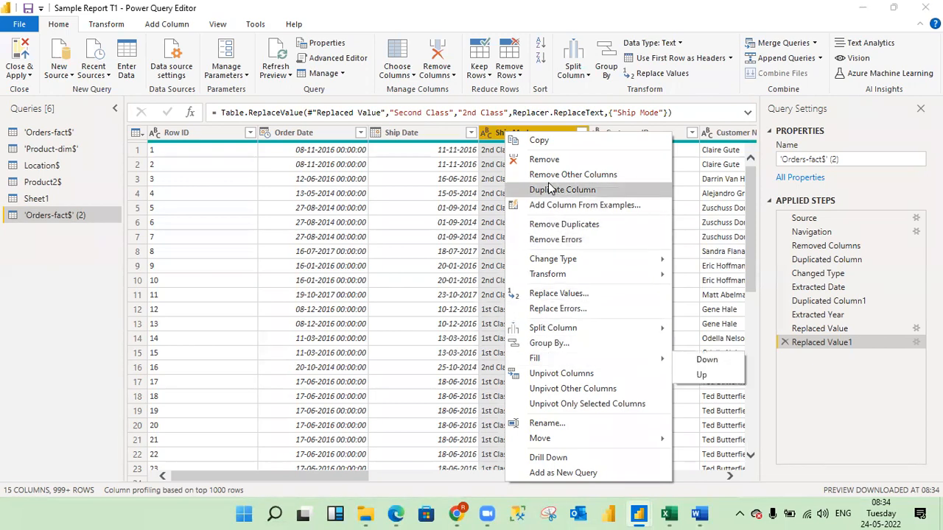
left_click(549, 184)
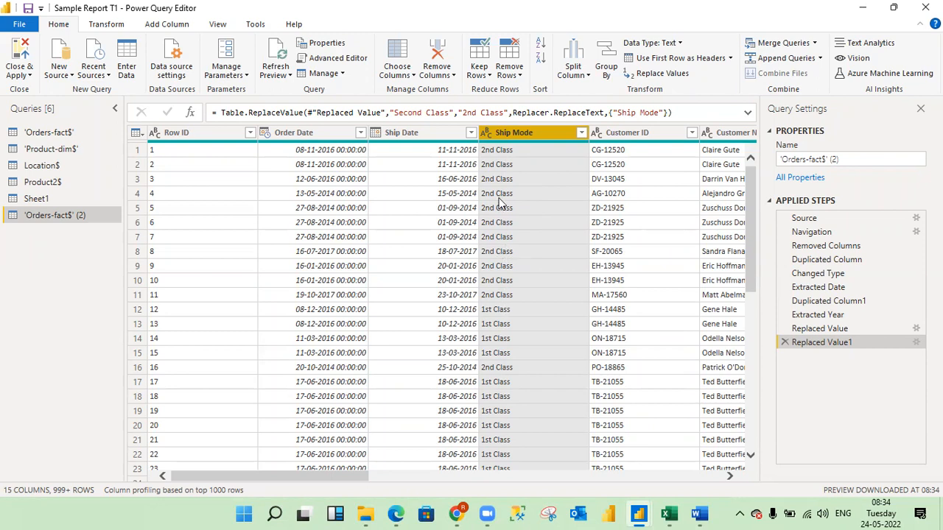
right_click(510, 139)
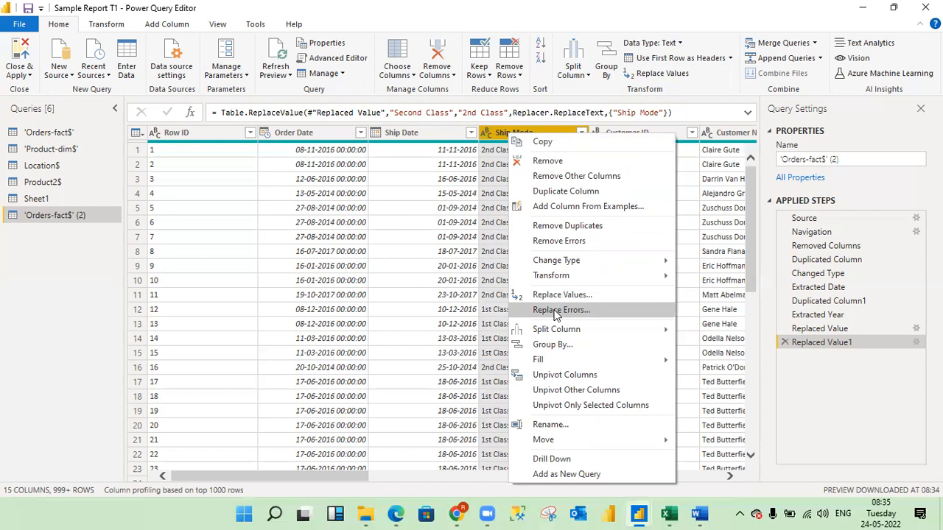
mouse_move(546, 333)
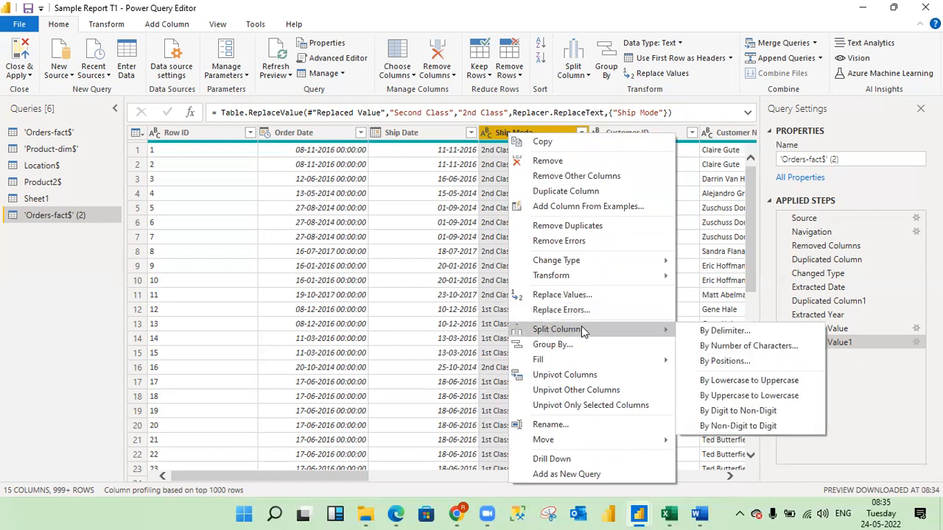
left_click(347, 484)
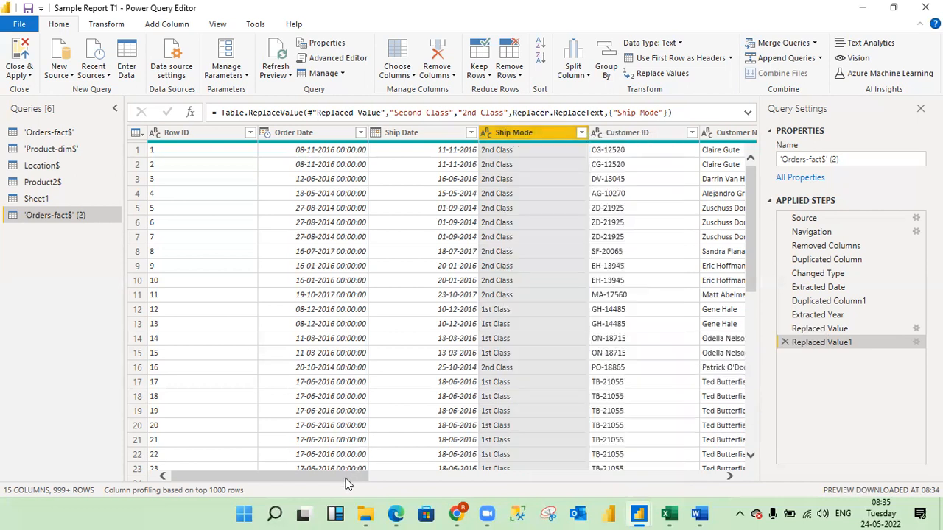
Start splitting the Customer ID column by delimiter, choosing a custom delimiter.
left_click_drag(347, 477, 412, 475)
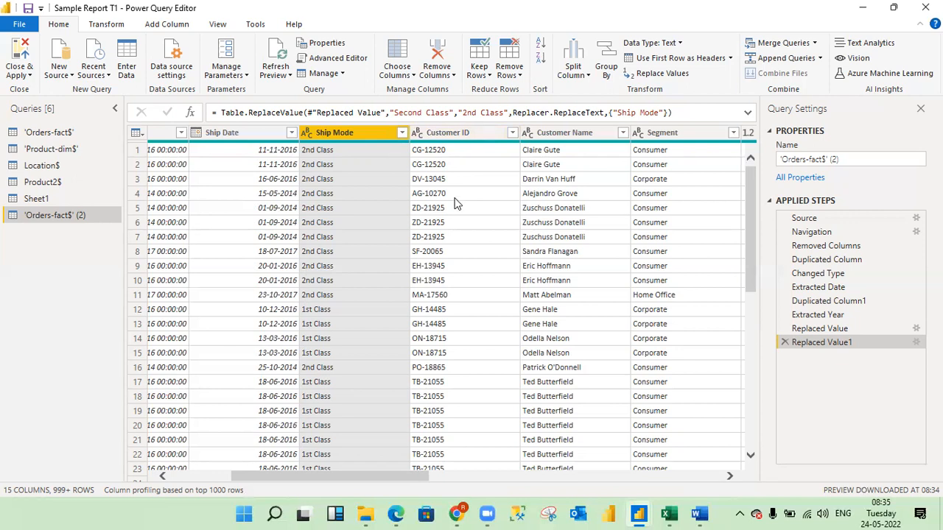
right_click(459, 133)
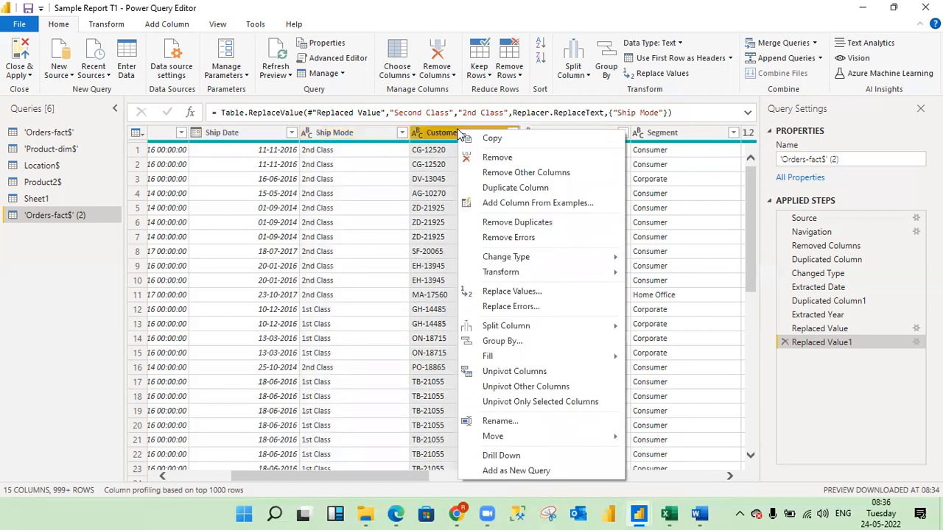
mouse_move(586, 327)
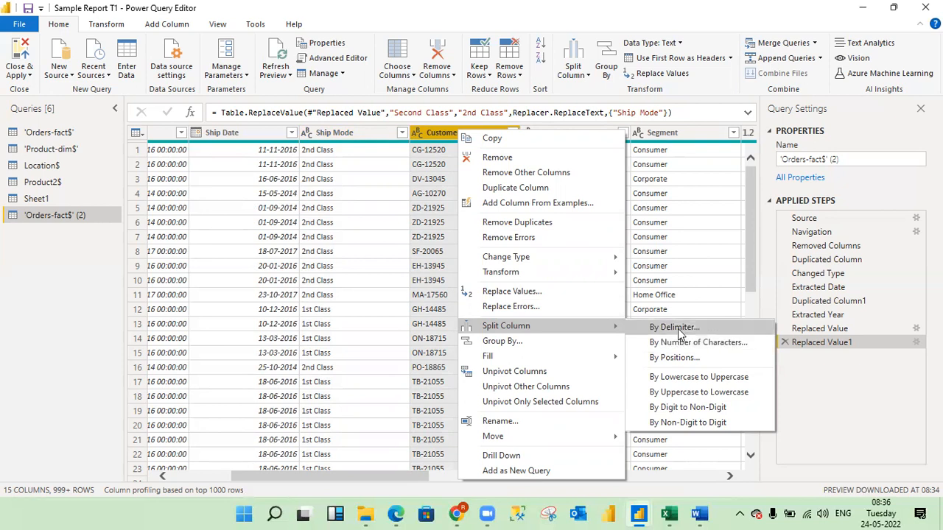
left_click(679, 329)
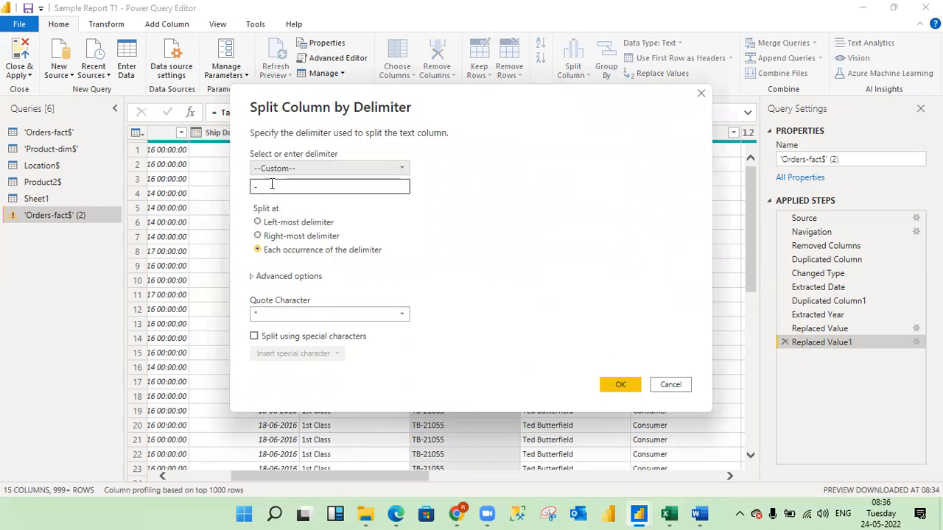
left_click(401, 168)
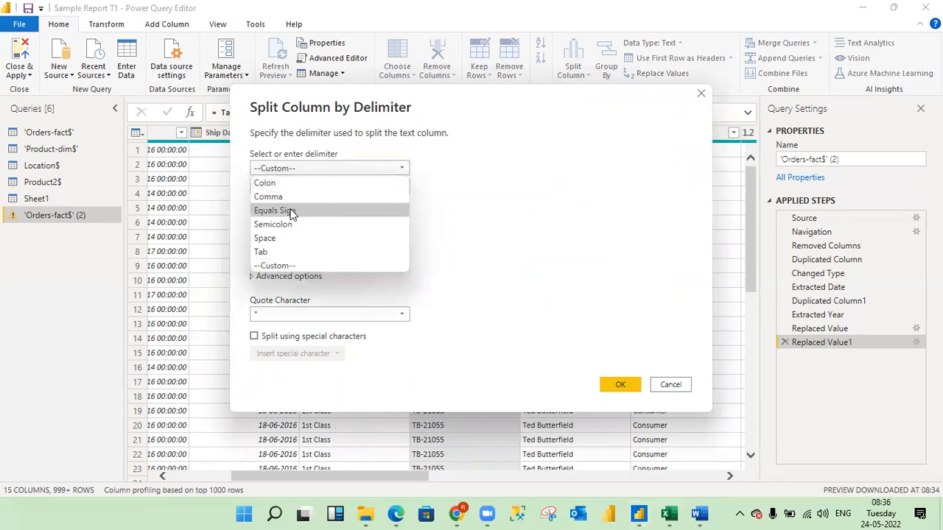
left_click(275, 266)
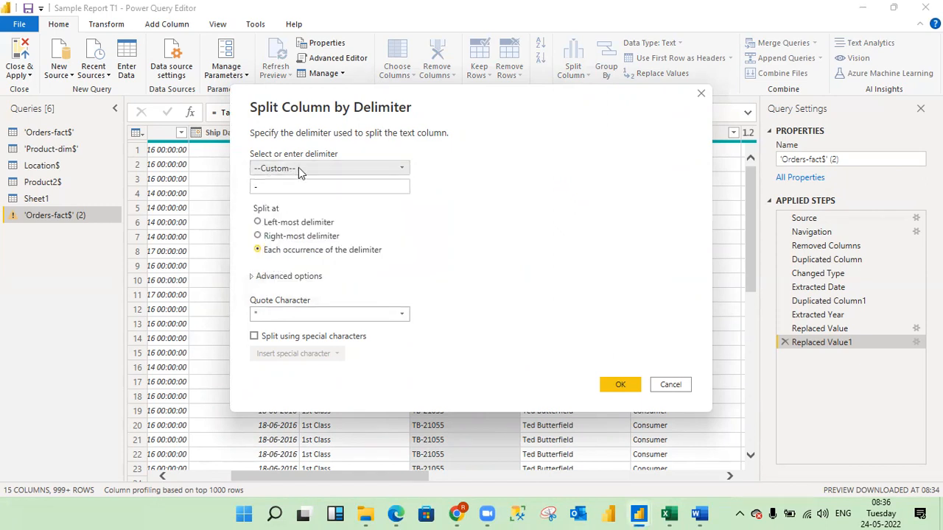
left_click(258, 187)
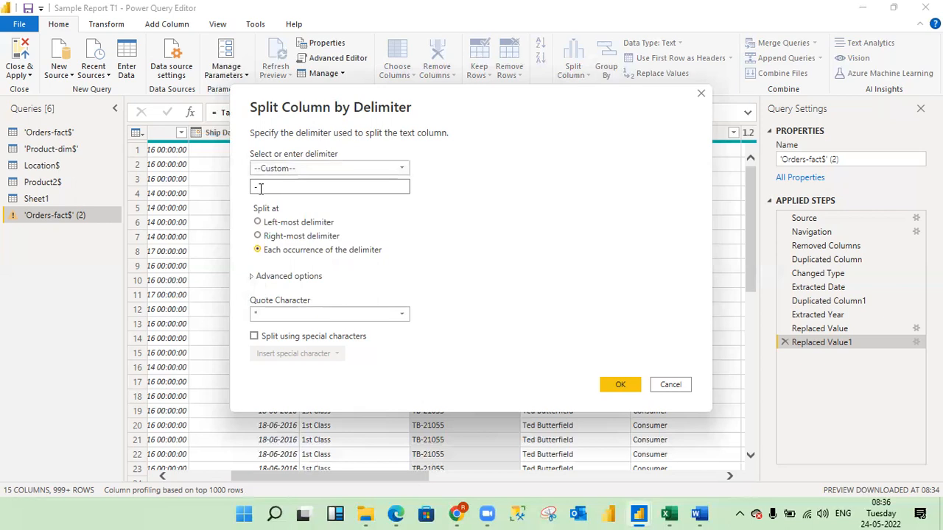
Set the custom delimiter to "-" and choose to split at the left-most delimiter.
key("BackSpace")
type("&")
key("BackSpace")
type("-")
left_click_drag(545, 101, 758, 66)
left_click_drag(681, 67, 700, 62)
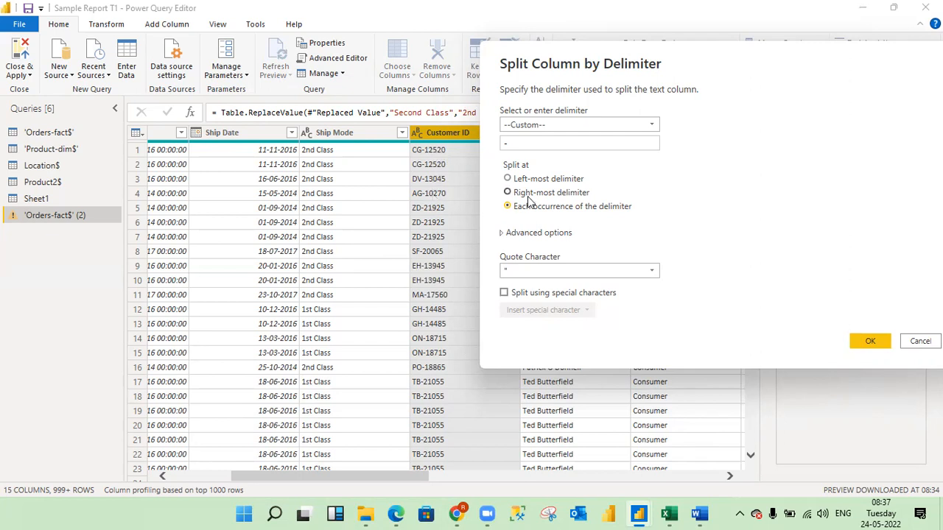
left_click(508, 180)
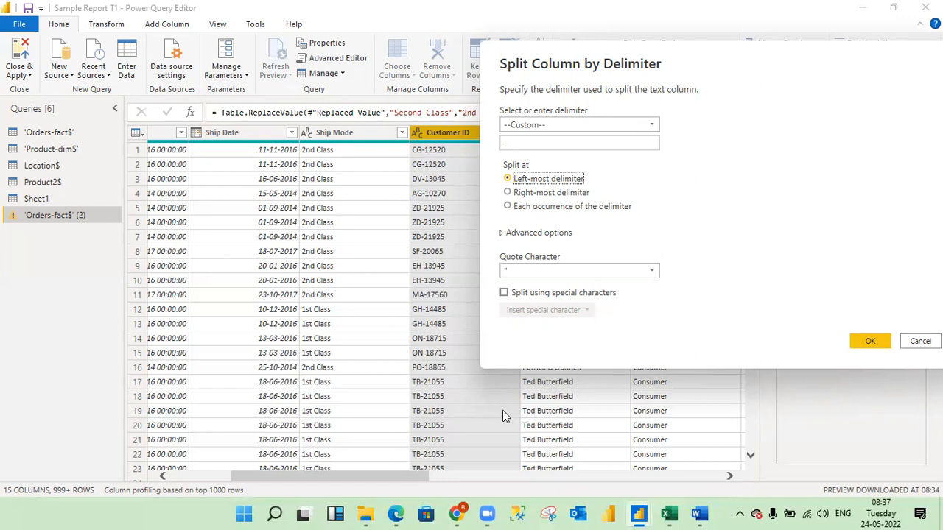
Switch to the Book3 workbook in Excel and add a new worksheet.
mouse_move(671, 514)
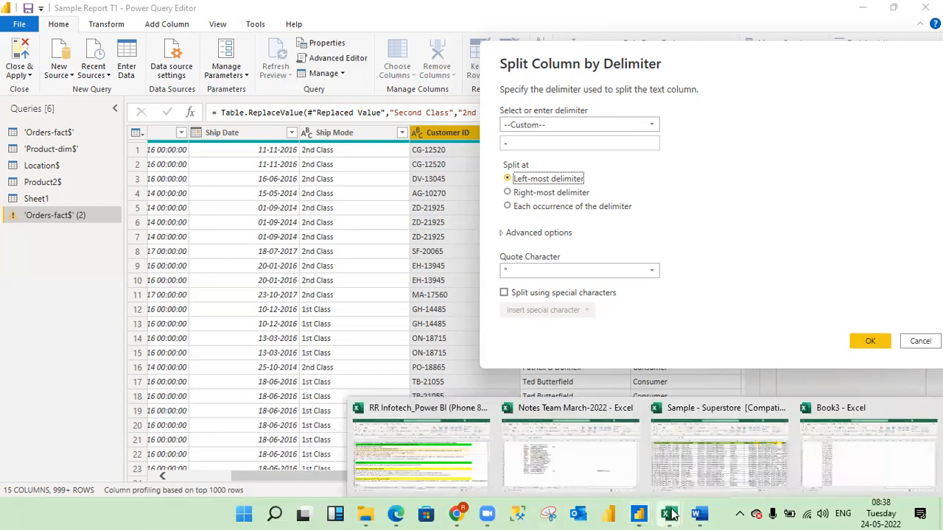
left_click(885, 451)
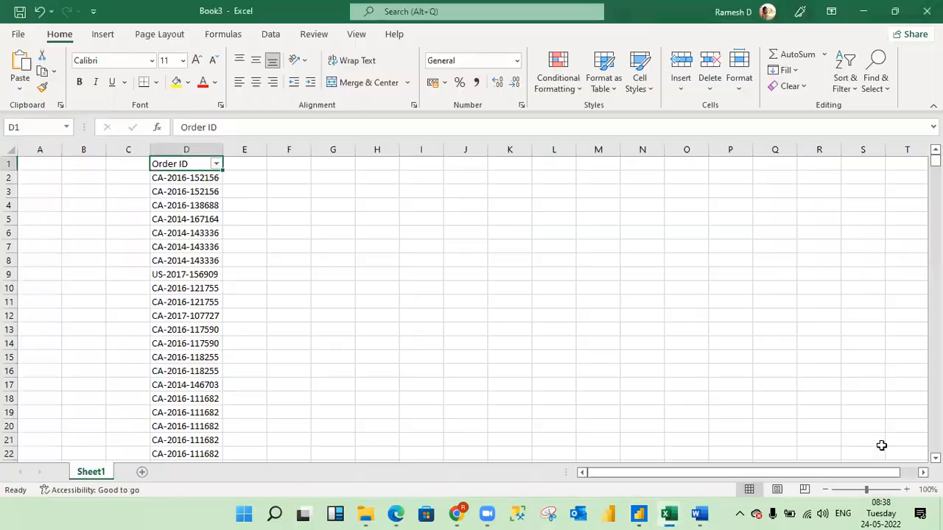
left_click(493, 377)
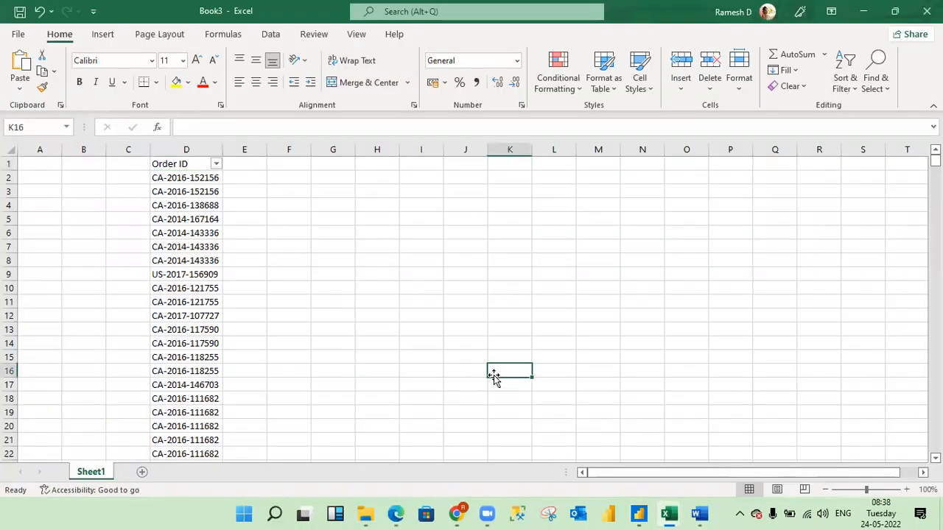
left_click(141, 473)
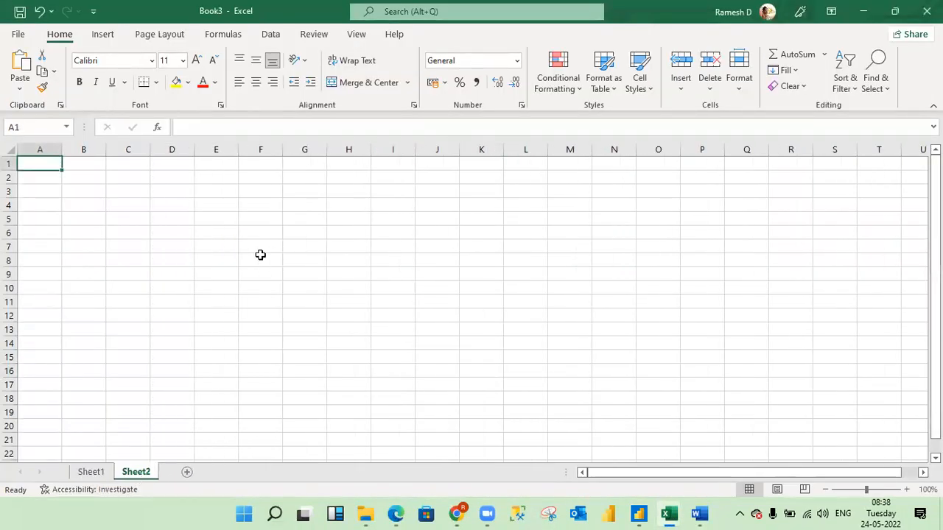
Enter the sample IDs CG-1234 in cell F8 and CG-1234-52367 in cell F9.
left_click(260, 255)
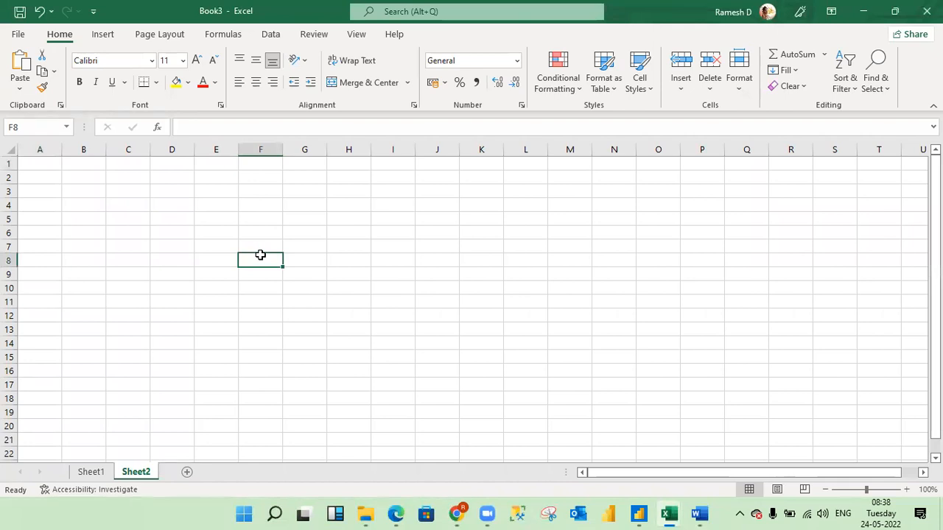
type("CG-1234")
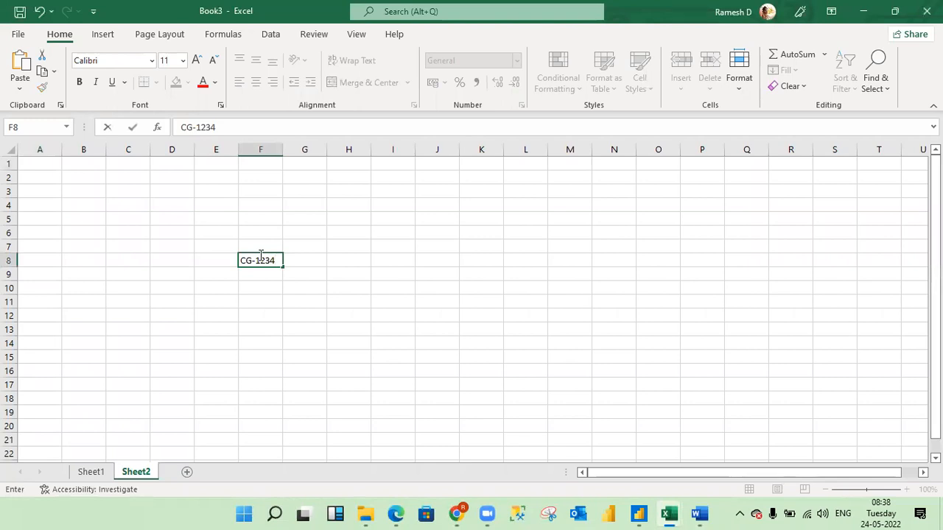
key("Return")
type("CG-1234G")
type("-")
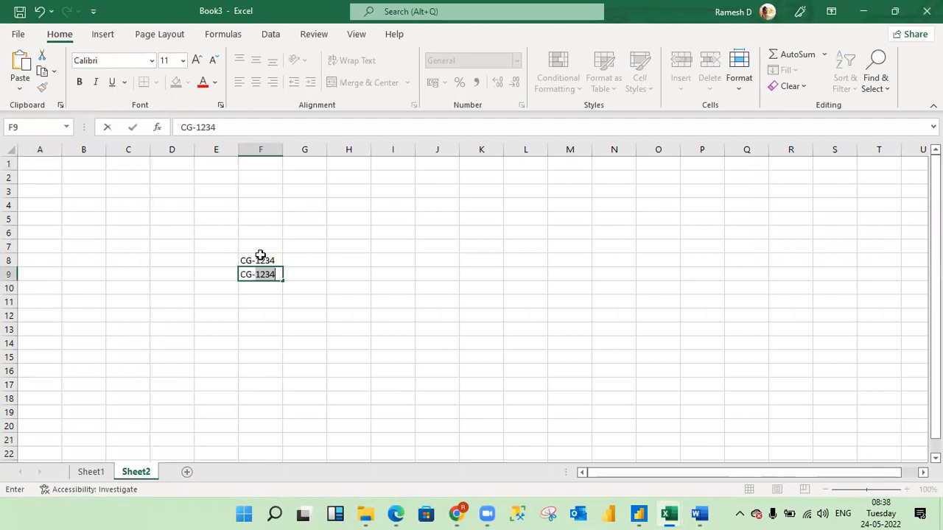
type("1234-52367")
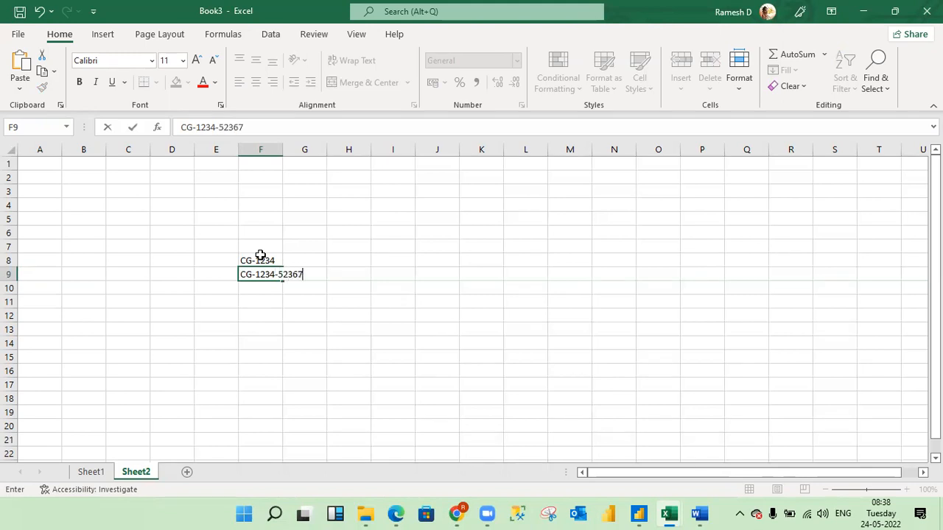
key("Return")
AutoFit the width of column F to the longer sample ID in F9.
key("Up")
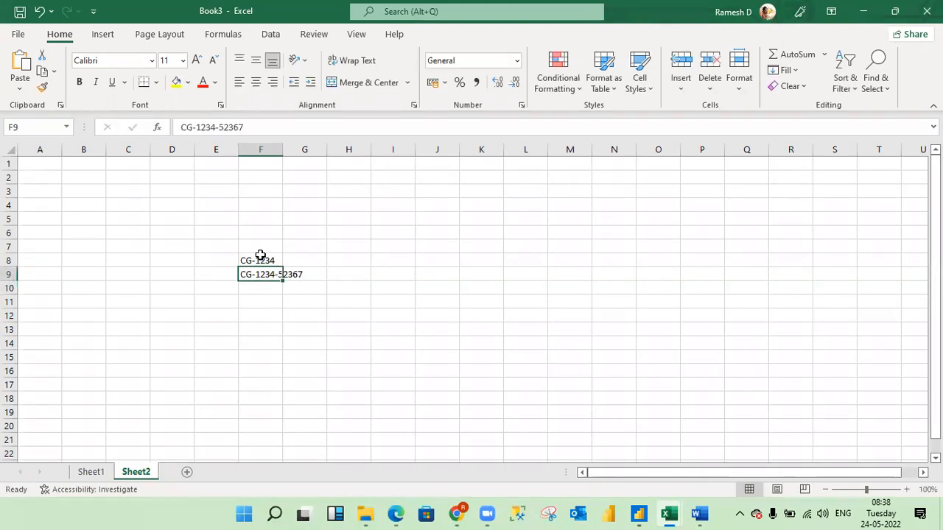
key("alt+h")
key("o")
key("i")
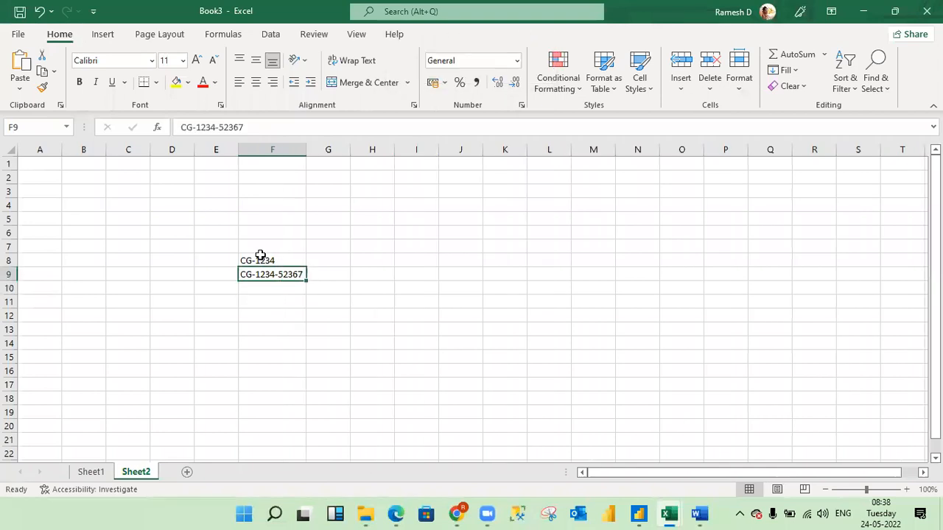
left_click(326, 261)
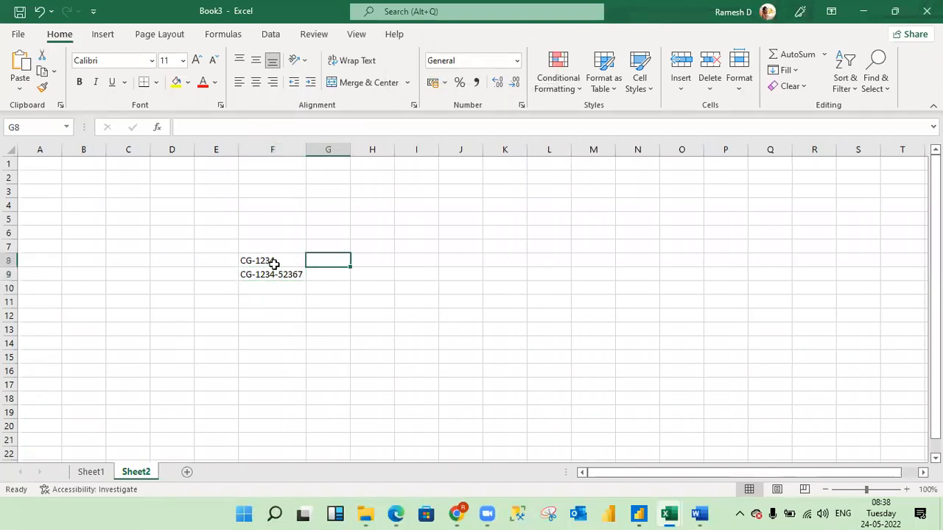
left_click(273, 263)
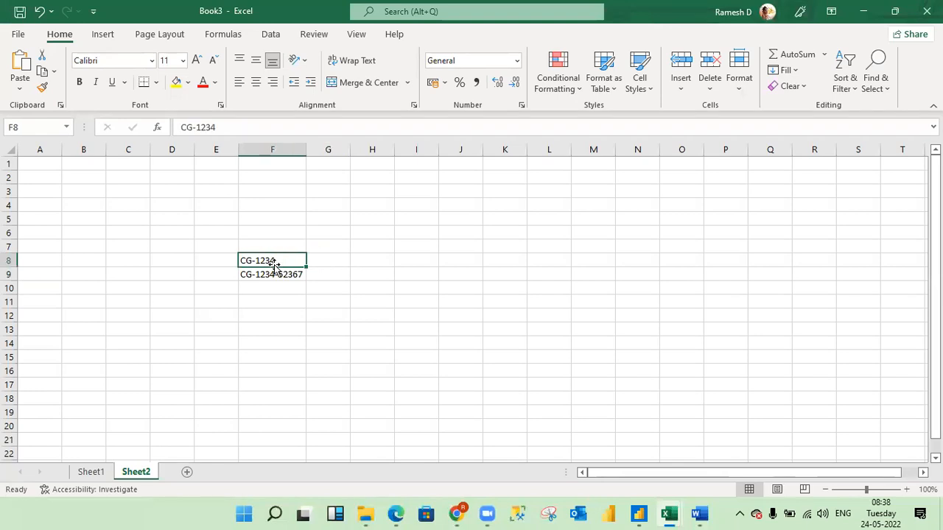
left_click(332, 261)
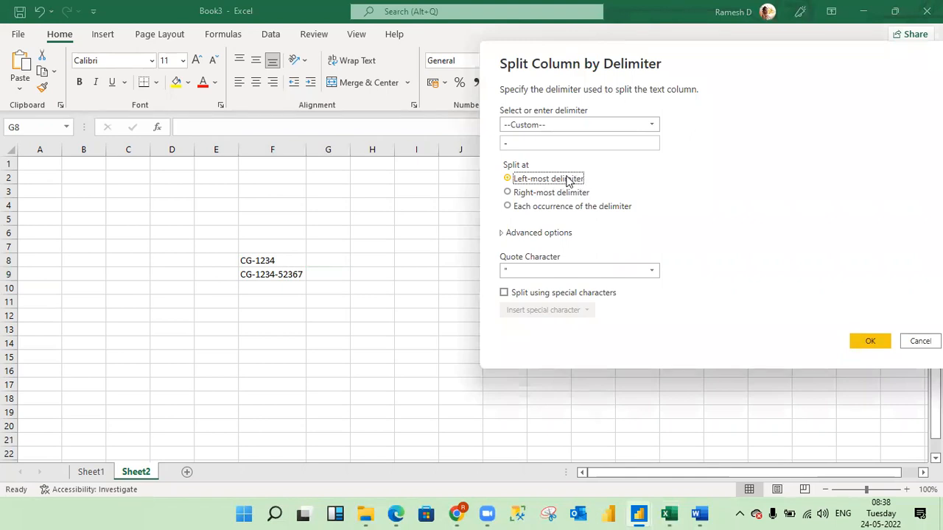
key("alt+Tab")
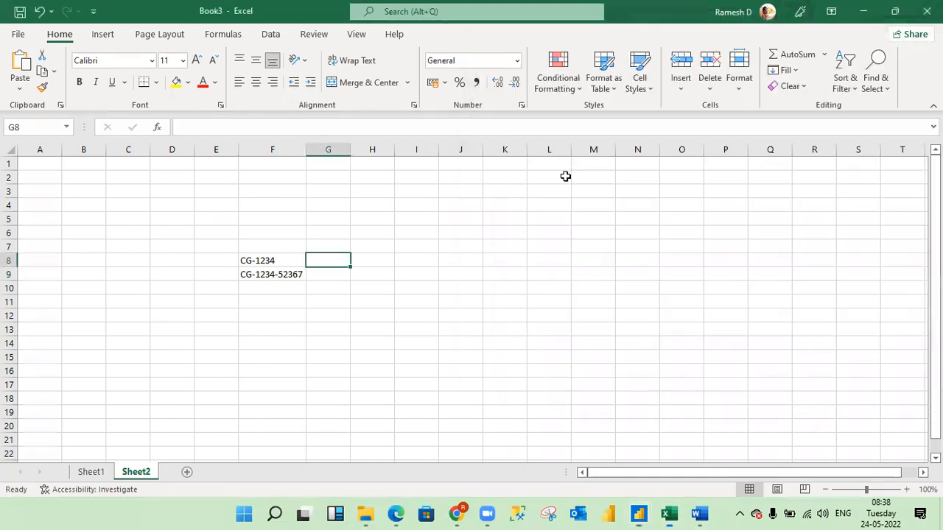
Copy the sample ID from F9 to H9 and trim the copy to 1234-52367.
left_click(279, 277)
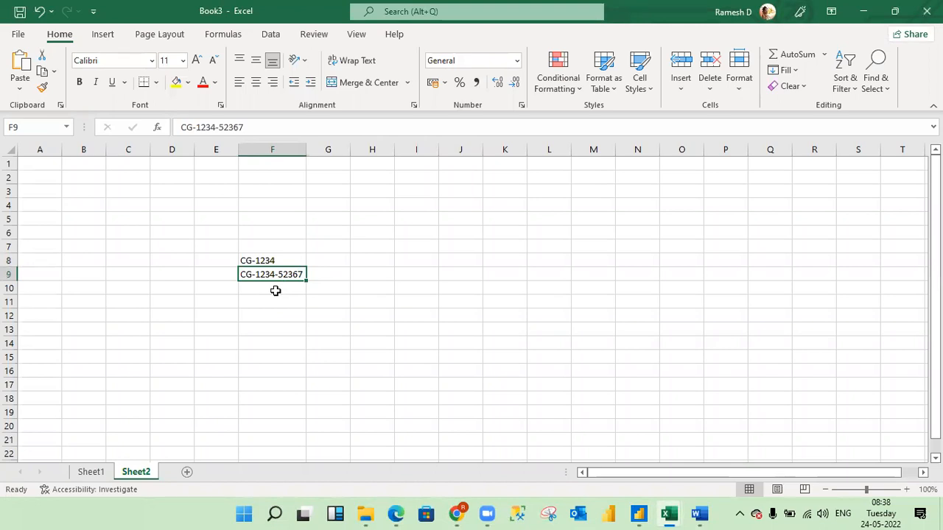
key("ctrl+c")
key("Right")
key("Right")
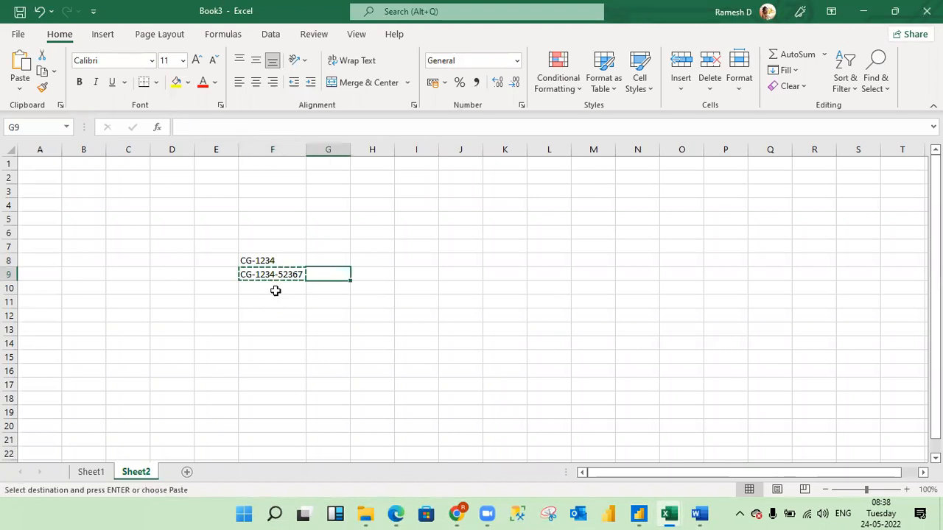
key("ctrl+v")
key("F2")
key("Left")
key("Left")
key("Left")
key("Left")
key("Left")
key("Left")
key("Left")
key("Left")
key("Left")
key("Left")
key("BackSpace")
key("BackSpace")
key("BackSpace")
key("ctrl+Return")
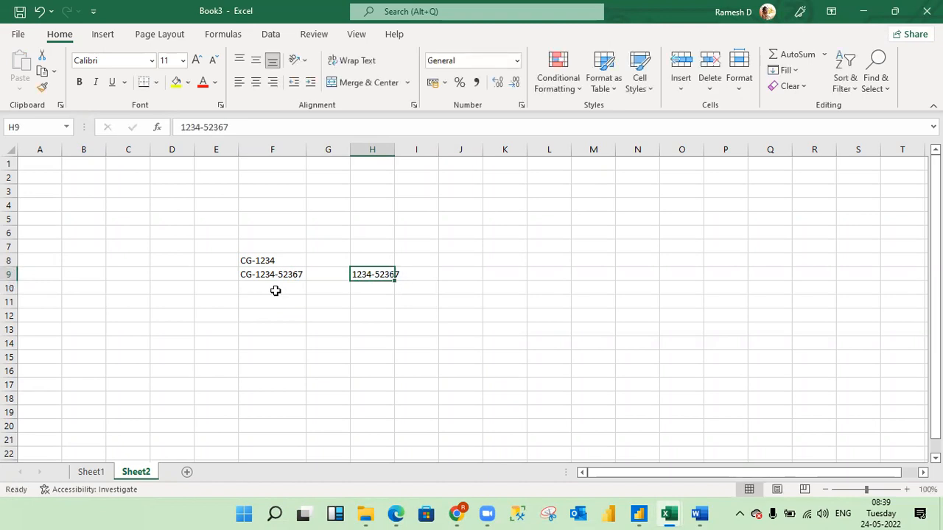
Move 1234-52367 from H9 to I9 and enter CG in H9 to illustrate the left-most split.
key("ctrl+x")
key("Right")
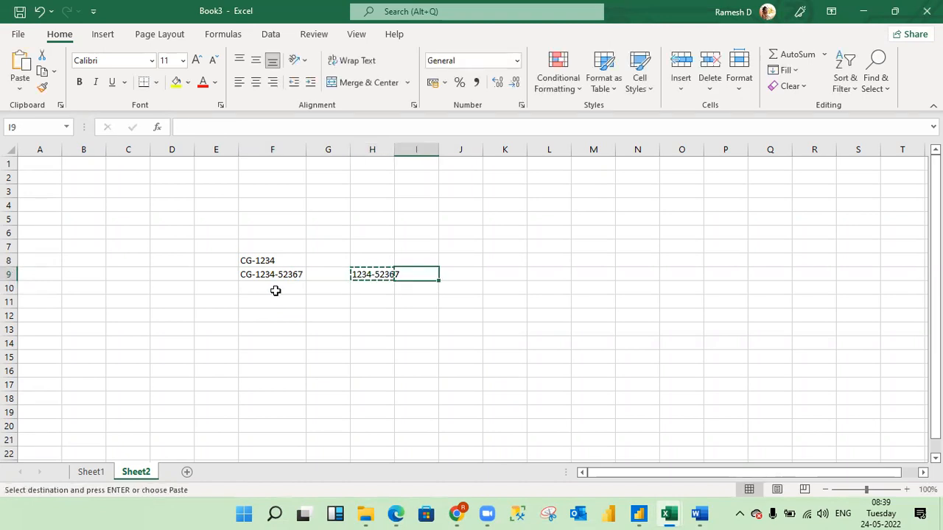
key("ctrl+v")
key("Left")
type("CG")
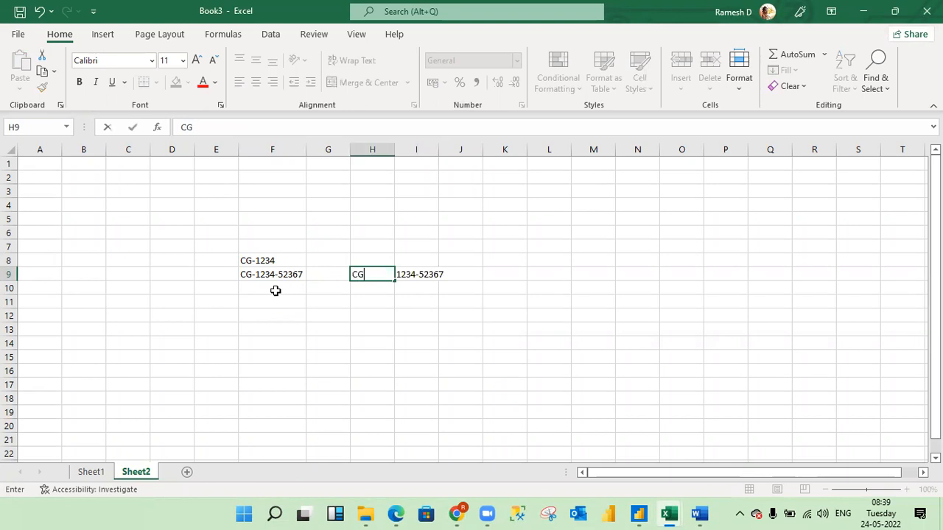
key("Return")
key("Up")
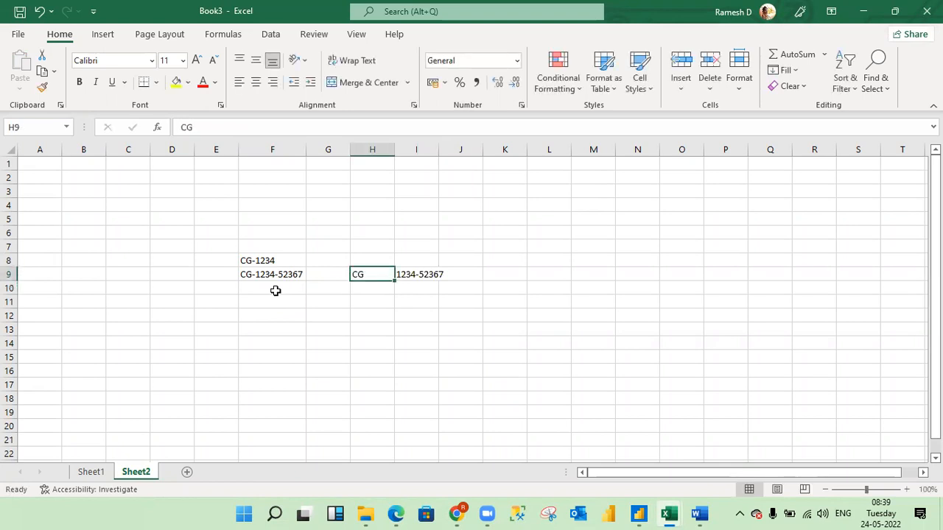
left_click(261, 269)
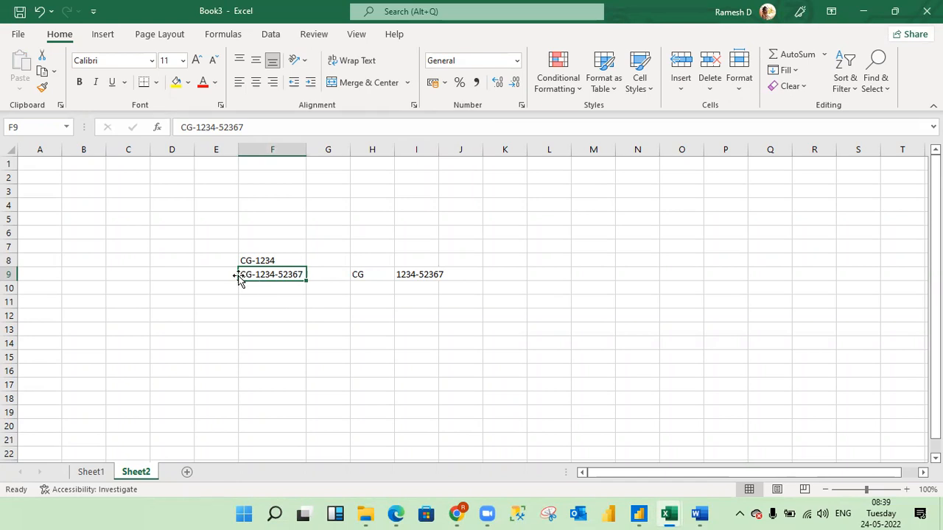
Copy the sample ID CG-1234-52367 from F9 to F12.
left_click(276, 307)
left_click(276, 312)
left_click(277, 274)
key("ctrl+c")
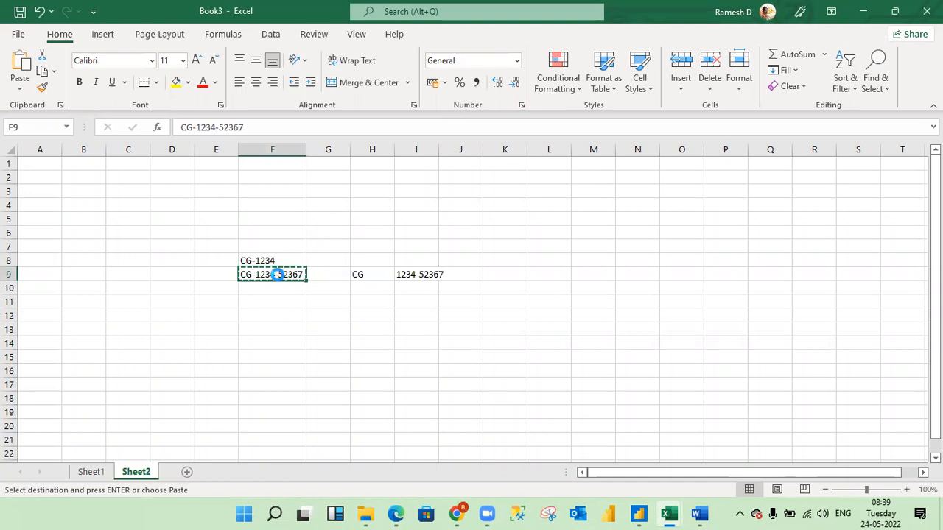
left_click(272, 321)
key("ctrl+v")
Enter CG in H12, 1234 in I12 and 52367 in J12 to illustrate splitting at each occurrence of the delimiter.
key("alt+Tab")
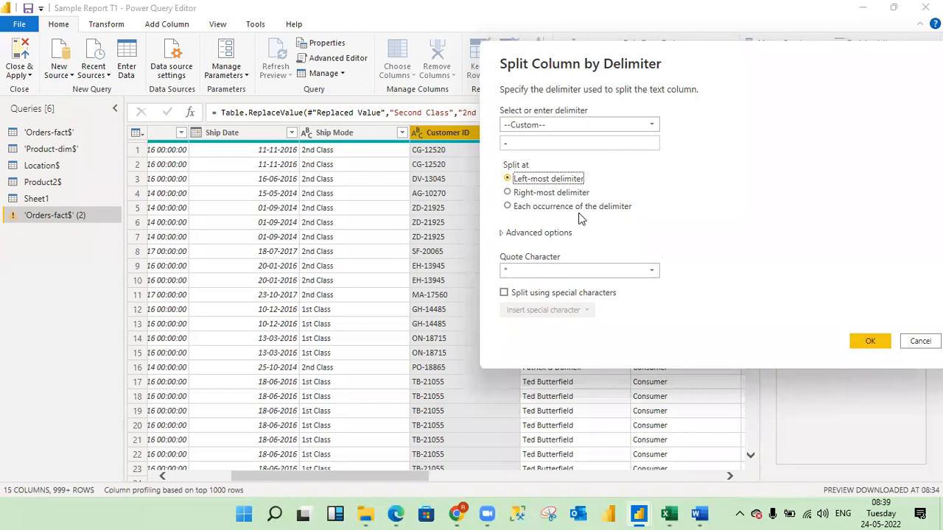
key("alt+Tab")
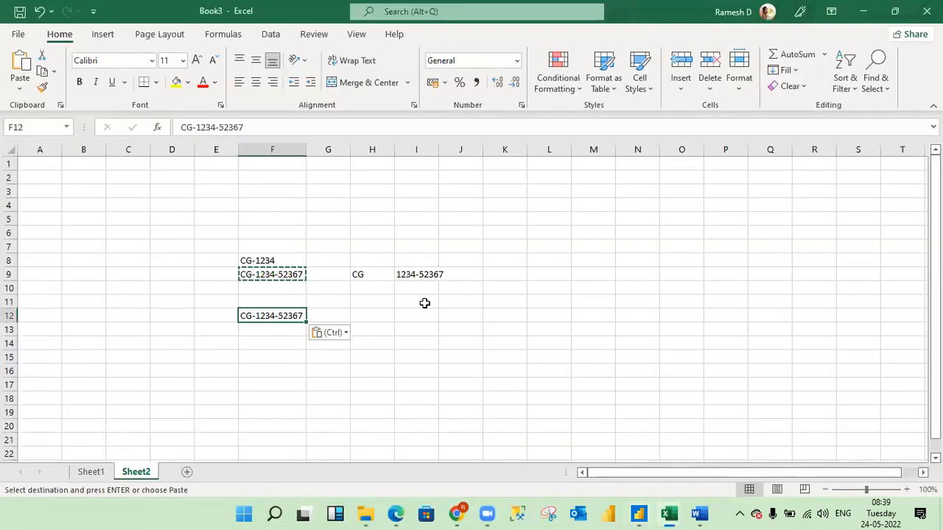
left_click(362, 321)
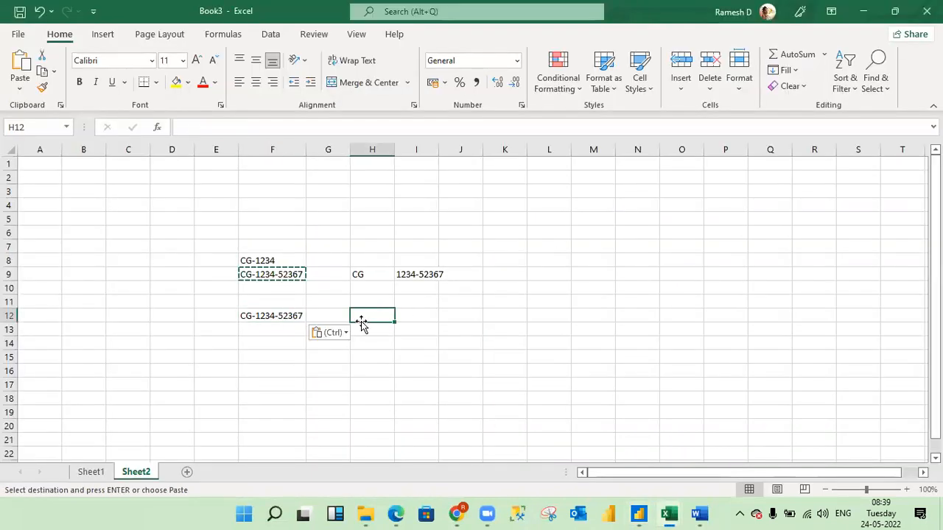
type("CG")
key("Return")
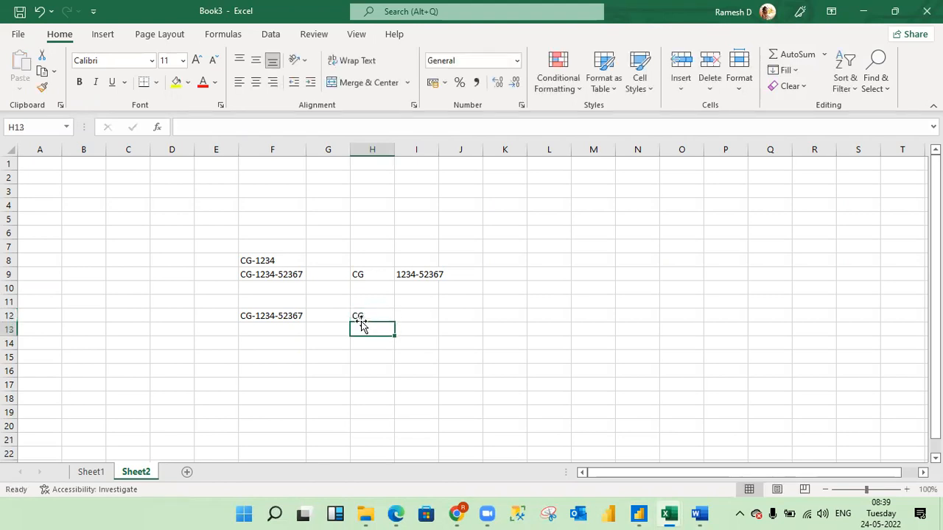
key("Up")
key("Right")
type("1234")
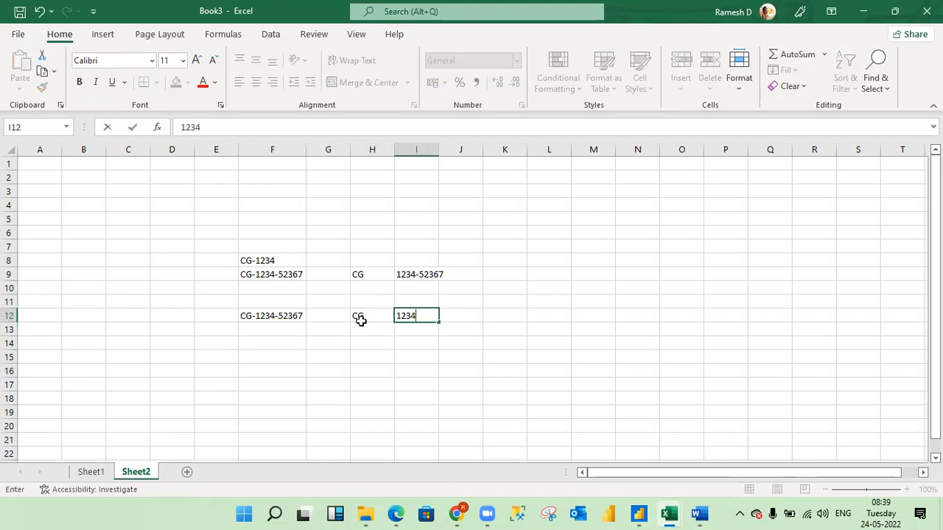
key("Return")
key("Up")
key("Right")
type("52")
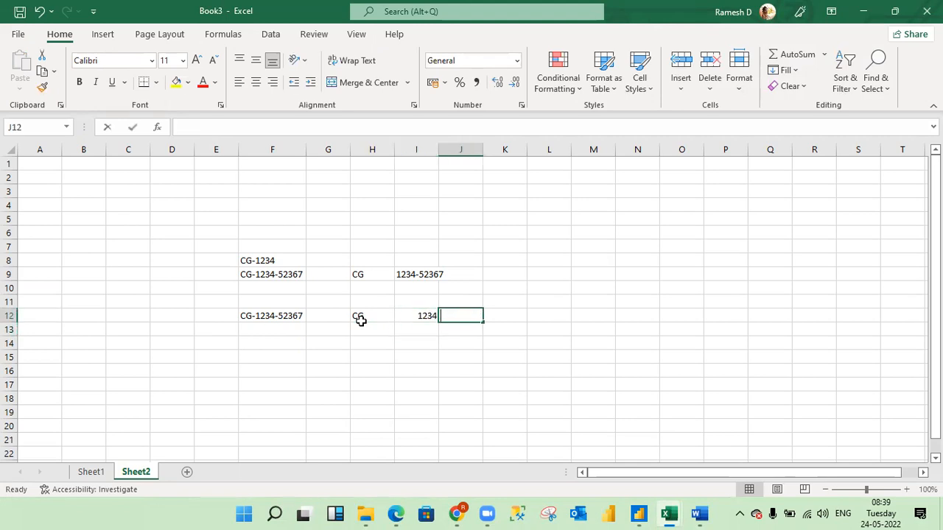
type("367")
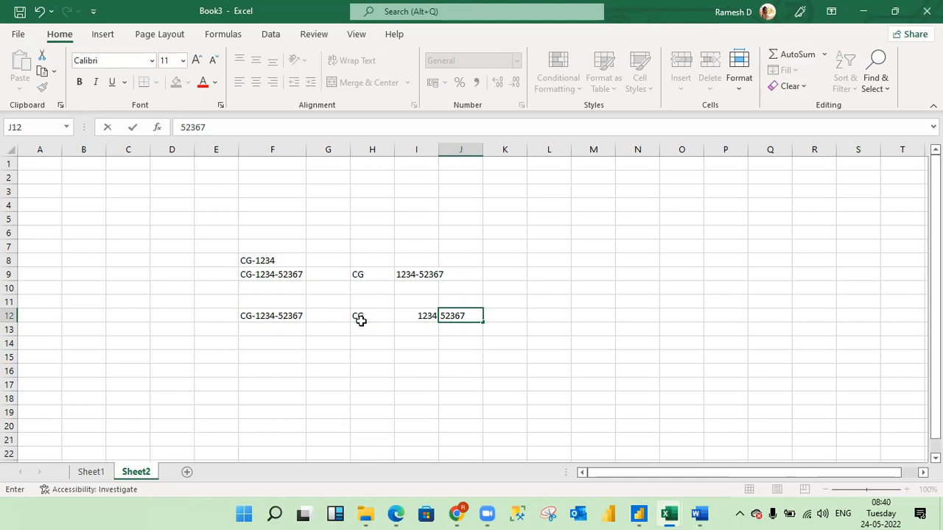
key("Return")
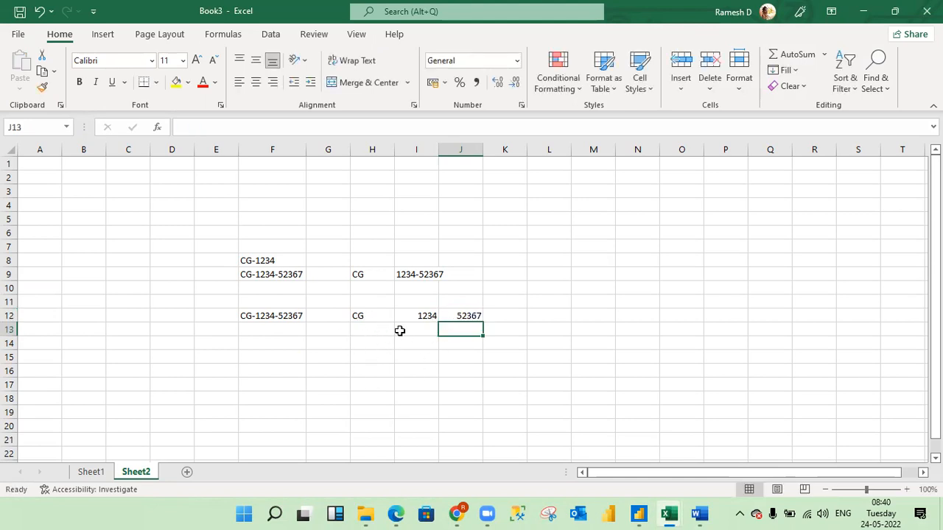
Switch to Power Query Editor and apply the Customer ID split by the custom "-" delimiter at the left-most delimiter.
key("alt+Tab")
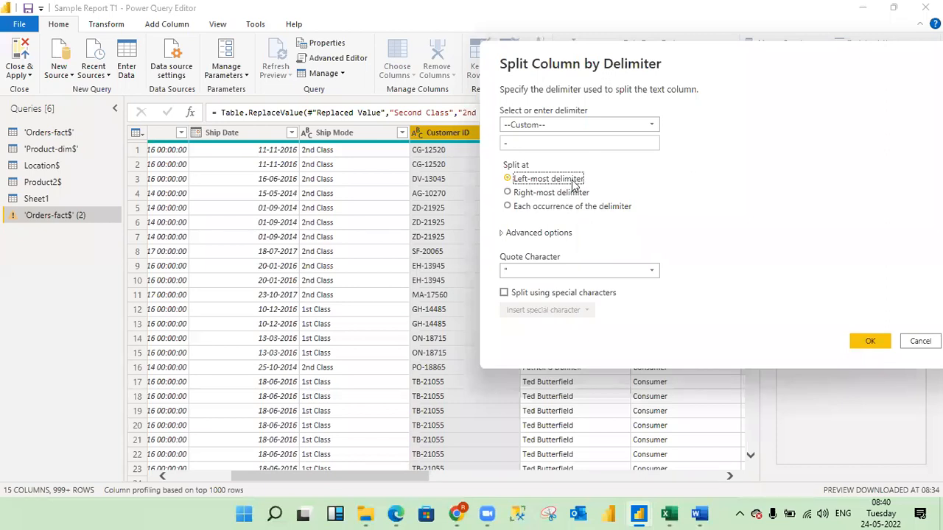
left_click(869, 340)
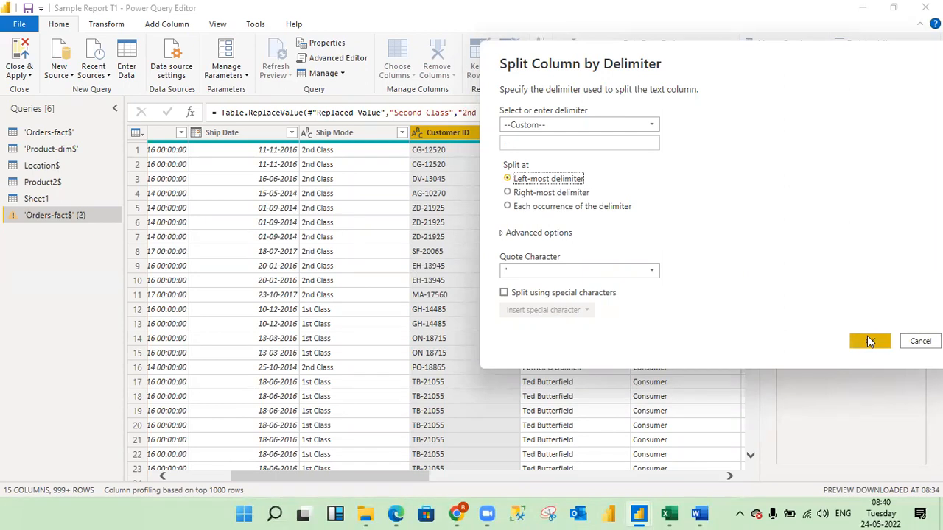
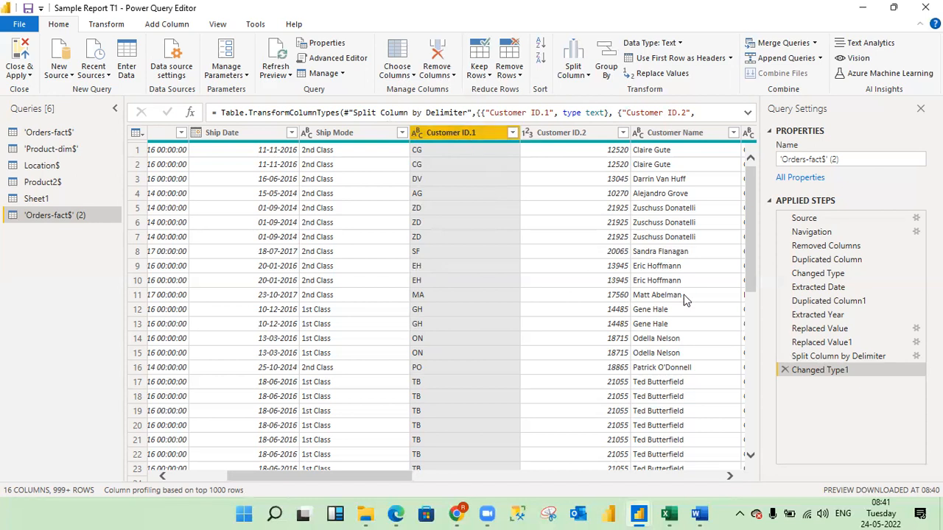
Start splitting the Customer Name column by delimiter in the duplicated orders query and expand the advanced options.
left_click_drag(384, 478, 430, 485)
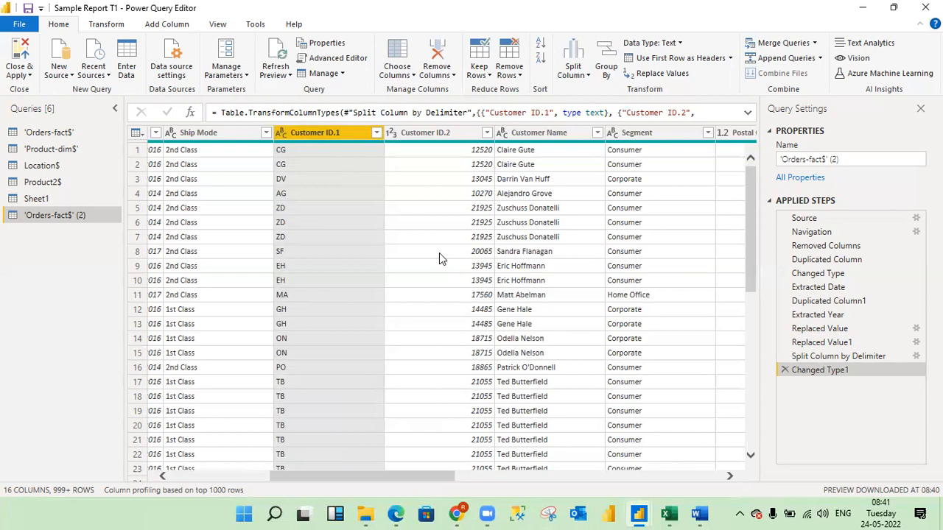
right_click(547, 133)
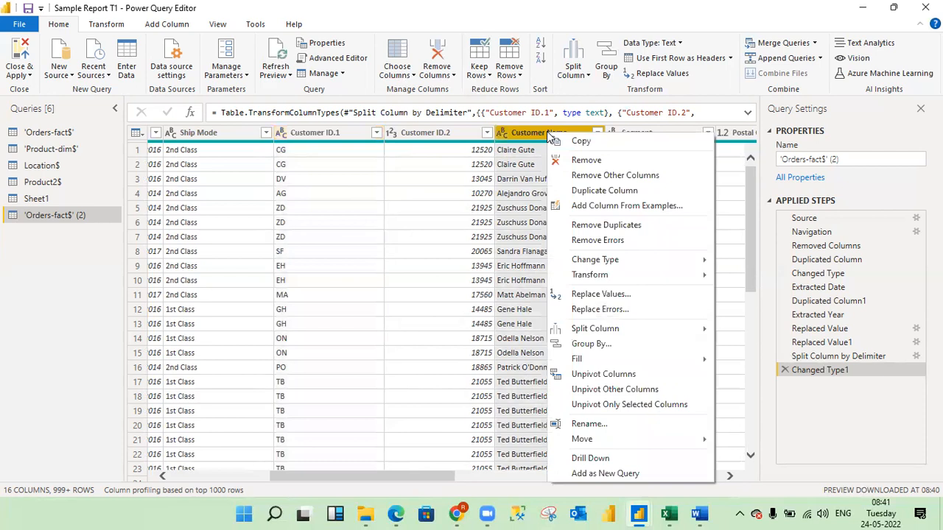
mouse_move(611, 333)
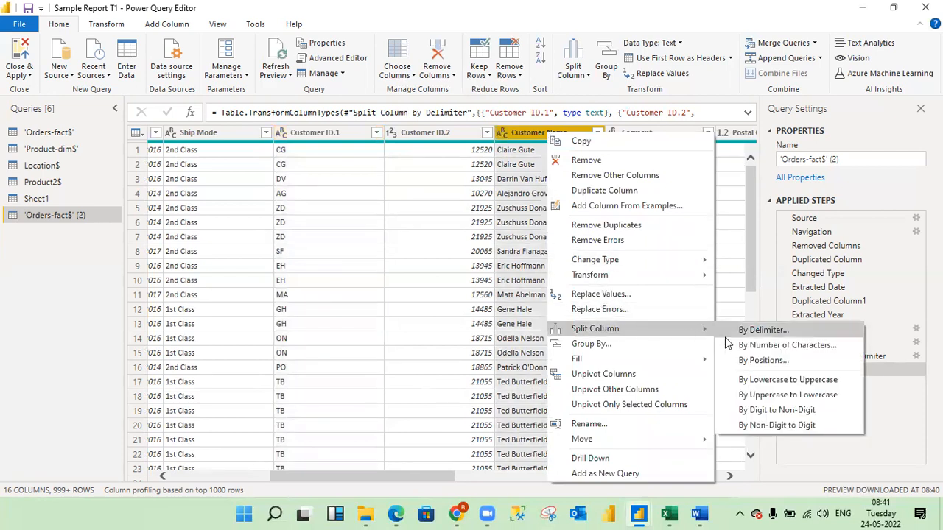
left_click(759, 330)
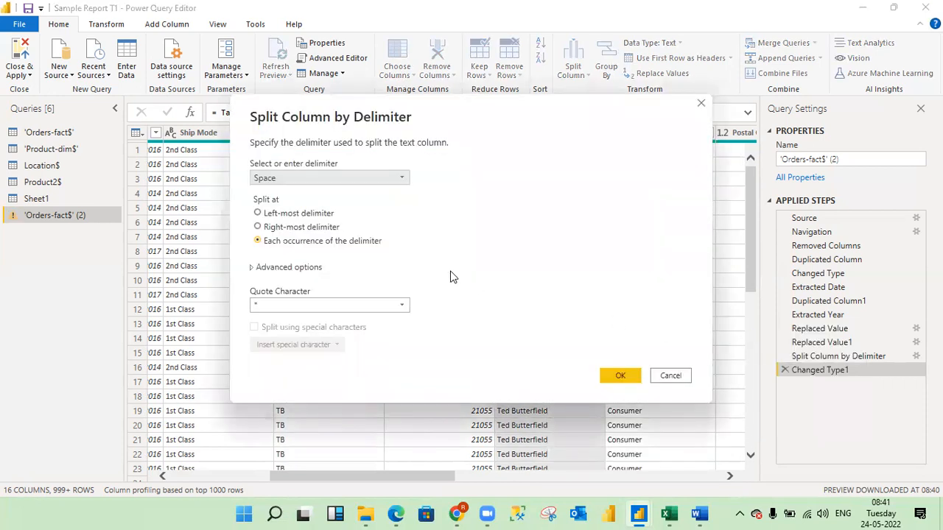
left_click(251, 268)
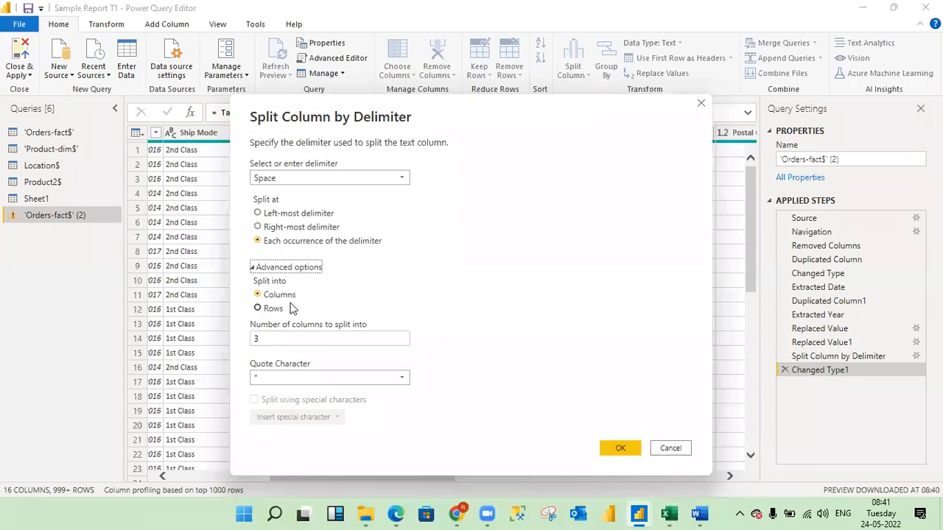
Switch to the Book3 workbook in Excel and add a new worksheet.
left_click(669, 514)
left_click(669, 514)
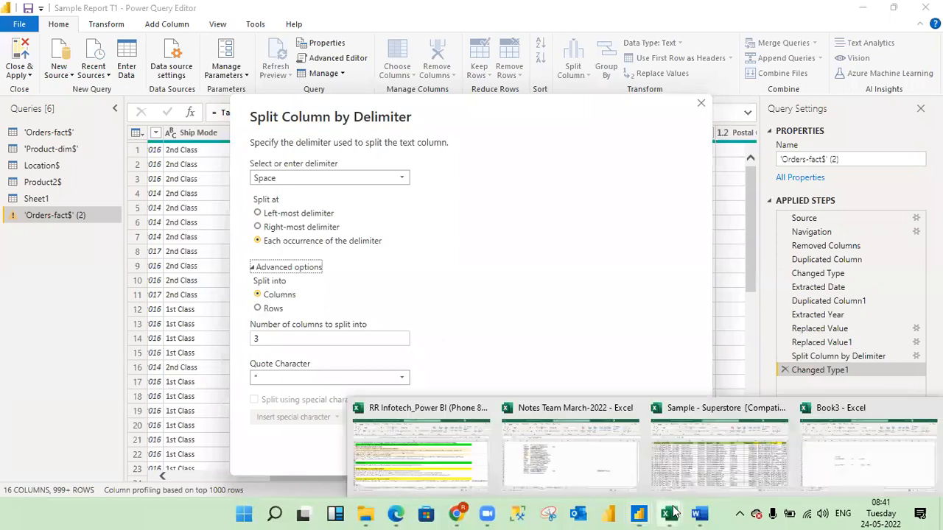
left_click(839, 462)
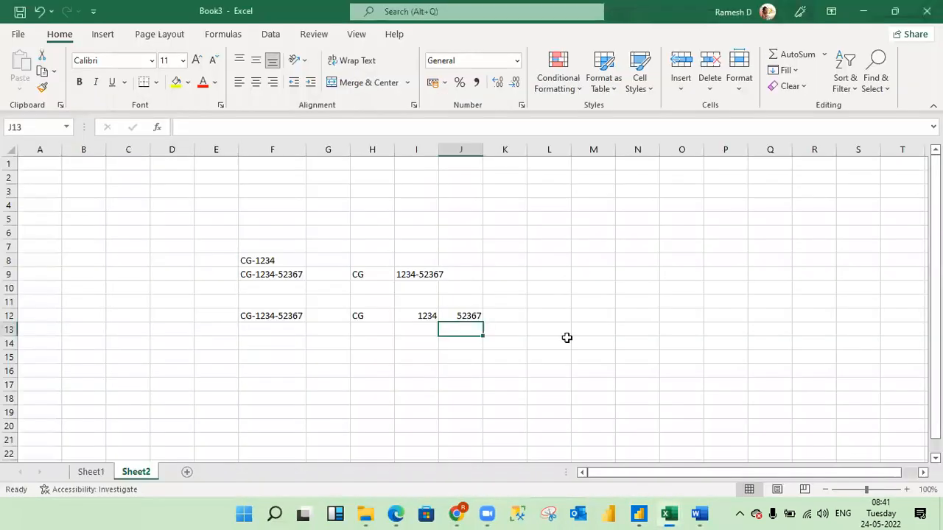
left_click(187, 472)
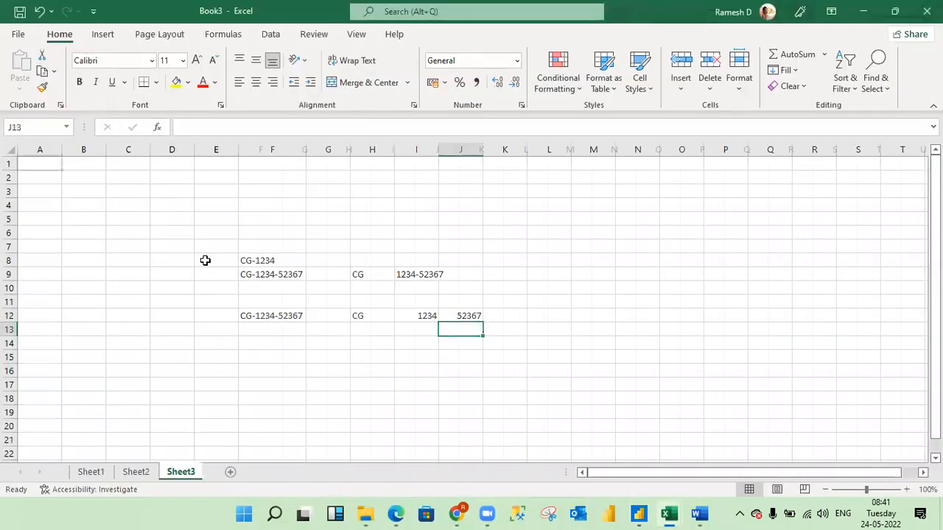
Enter the header Student ID in D2 and fit the column width to it.
left_click(175, 179)
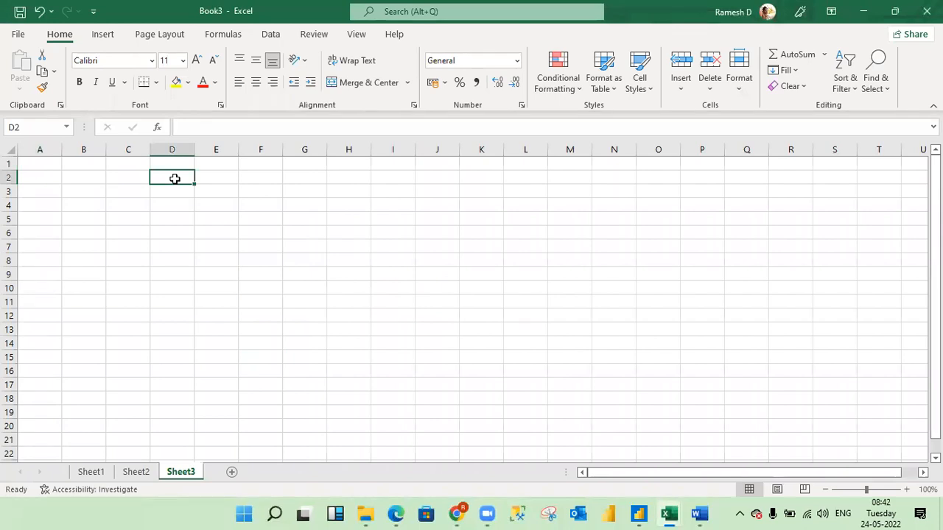
type("Stu")
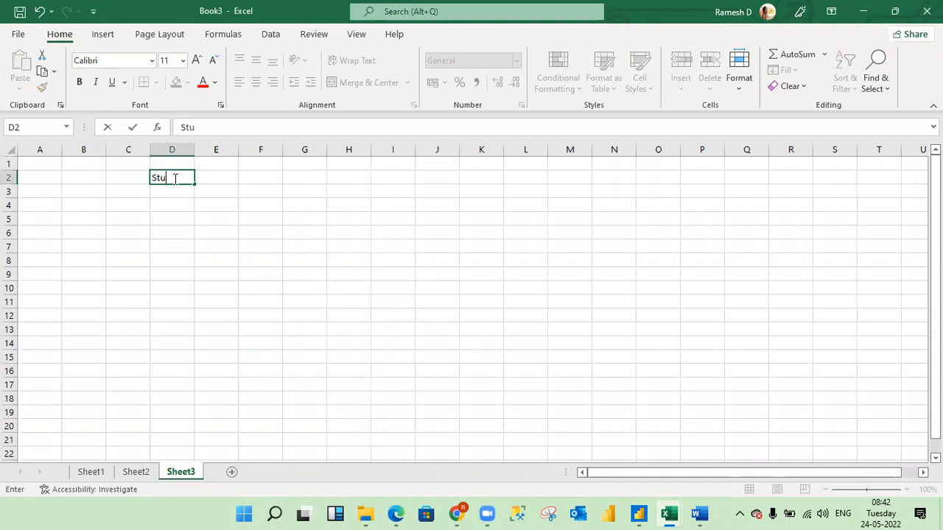
type("dent ID")
key("Return")
left_click(174, 177)
key("alt+h")
key("o")
key("i")
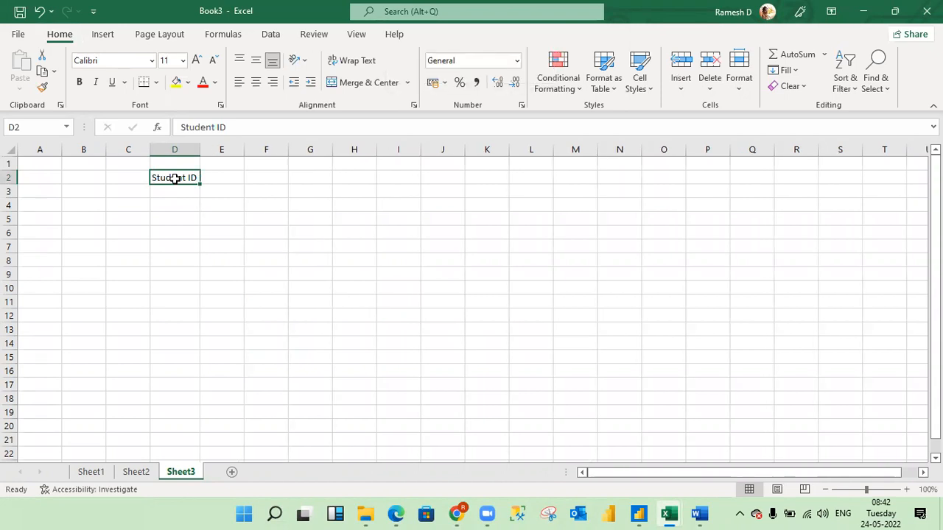
Enter the header City in E2.
key("Right")
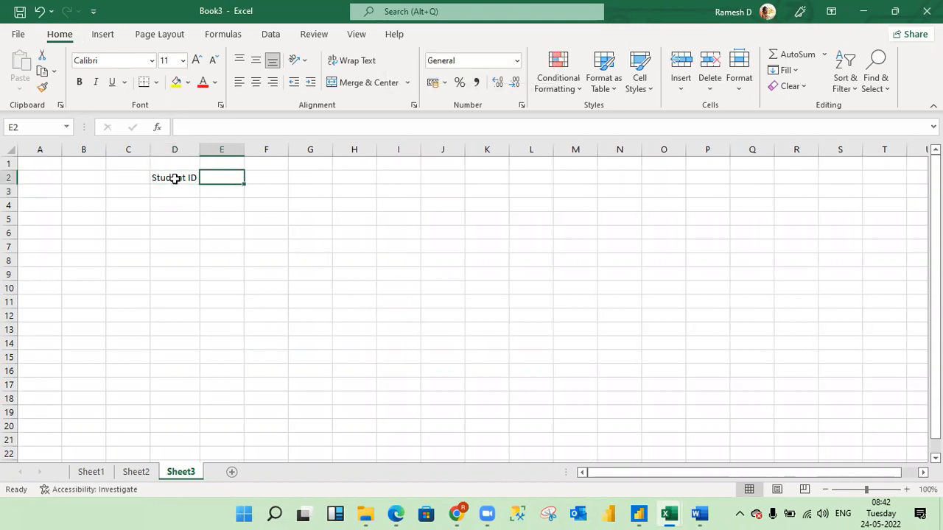
type("City")
key("Return")
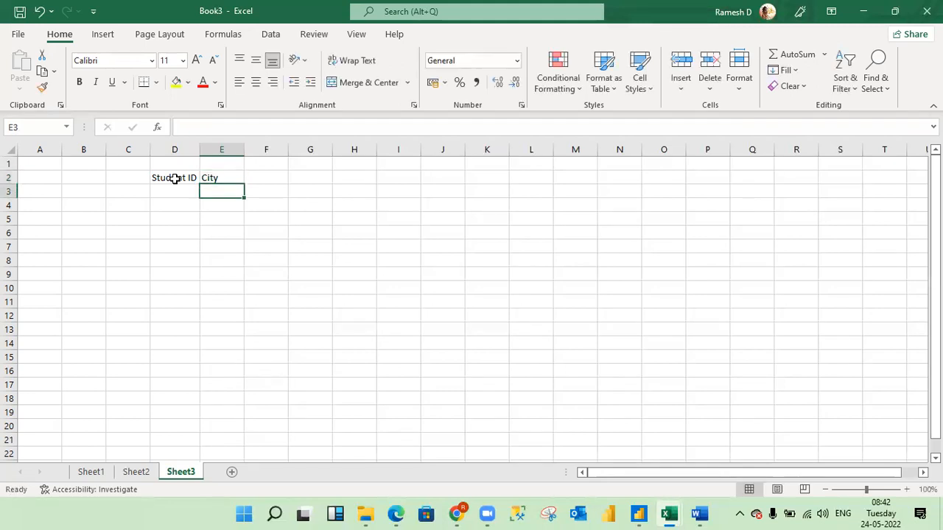
Enter the student IDs 123, 124, 125 and 126 in D3 through D6.
key("Left")
type("123")
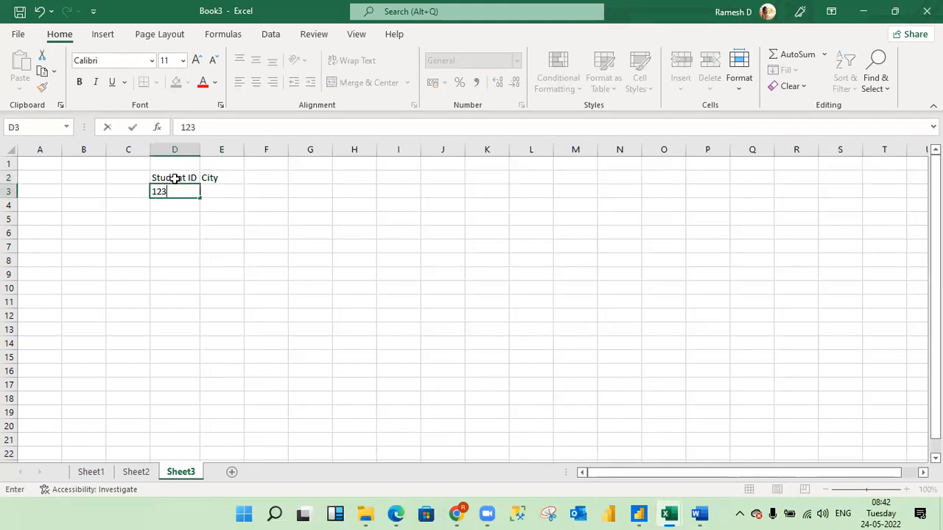
key("Return")
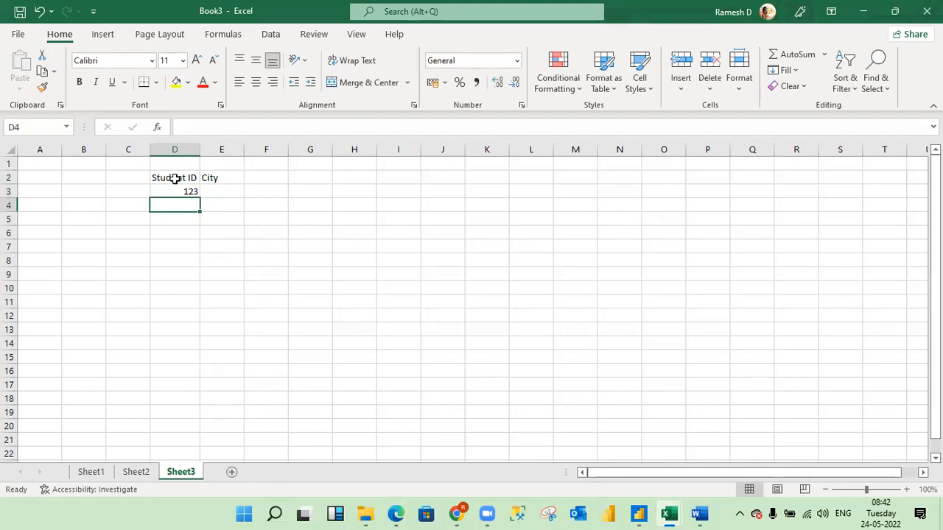
type("125")
key("BackSpace")
type("4")
key("Return")
type("125")
key("Return")
type("126")
key("Return")
Enter the cities BLR, HYD, HJK and FTY in E3 through E6.
key("Up")
key("Up")
key("Up")
key("Up")
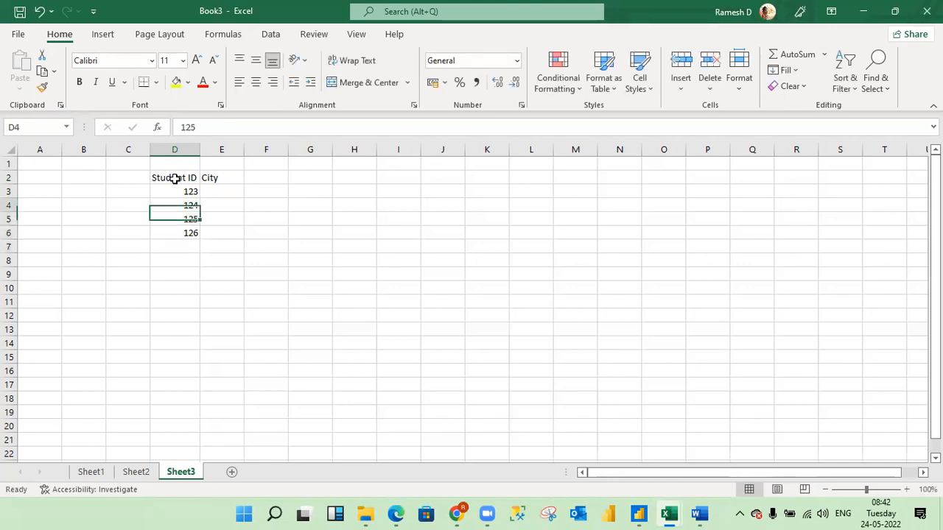
key("Right")
type("BLR")
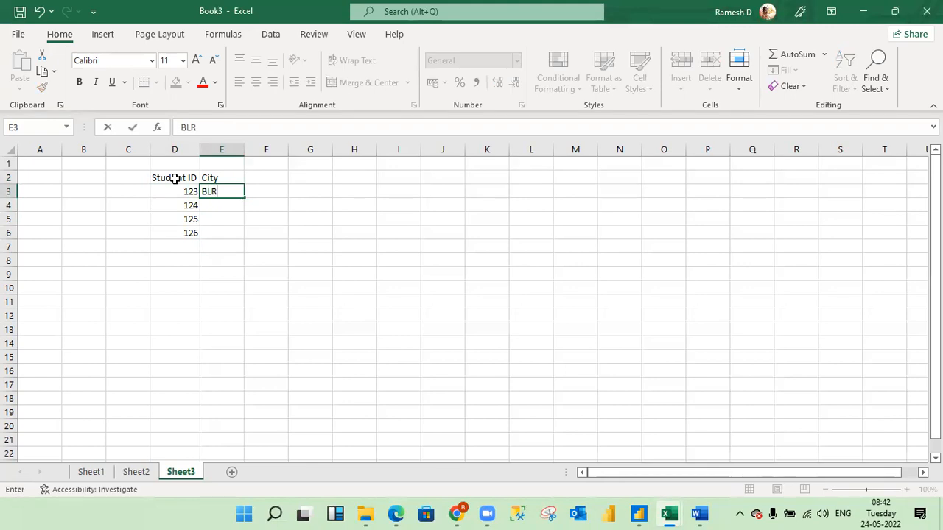
key("Return")
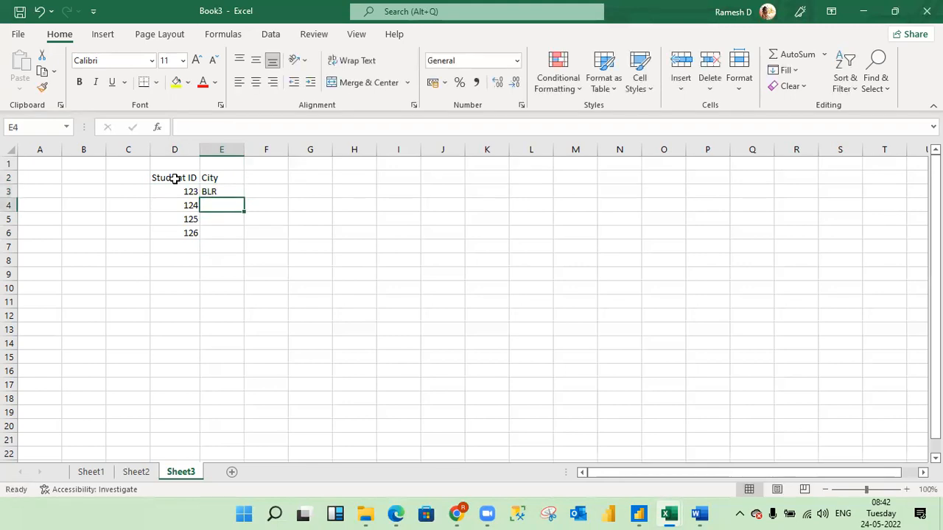
type("HYD")
key("Return")
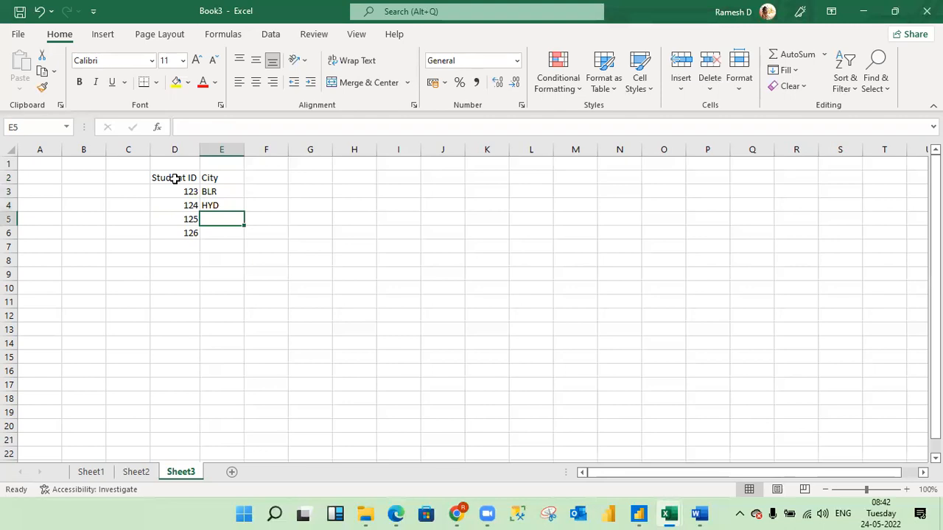
type("HJK")
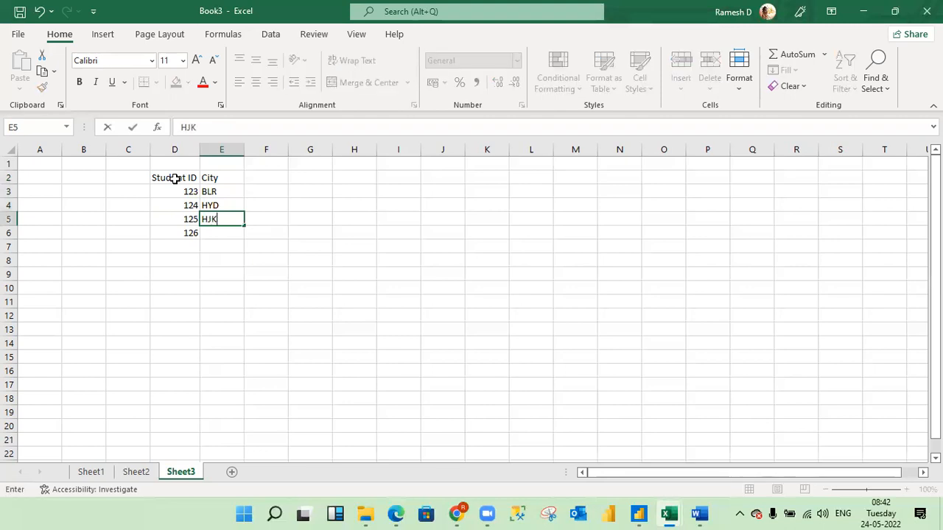
key("Return")
type("FTY")
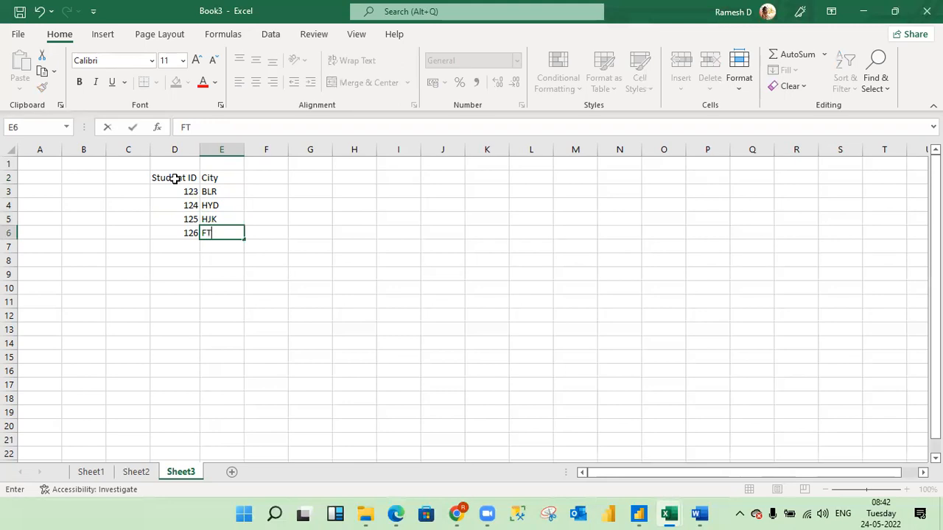
key("Return")
Add a second, comma-separated city to E5 so it reads HJK,HYD.
key("Up")
key("Up")
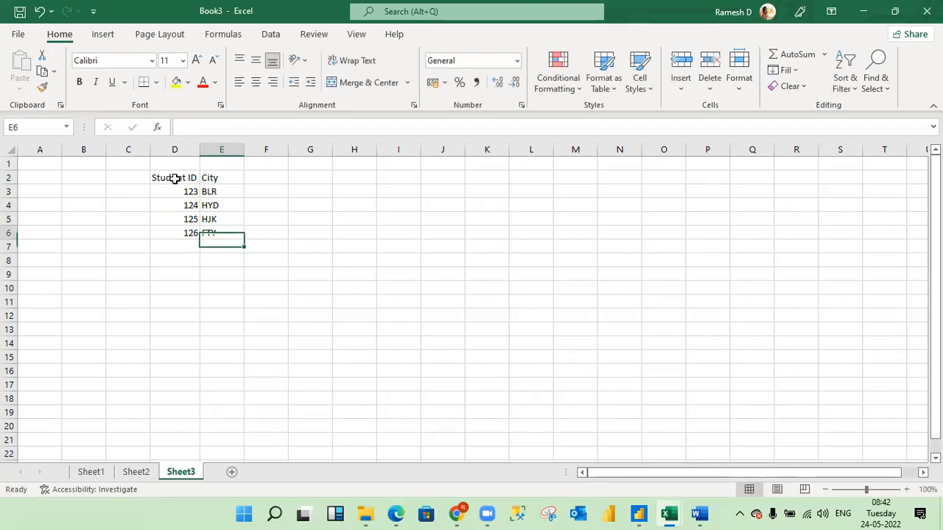
key("F2")
type(",HYD")
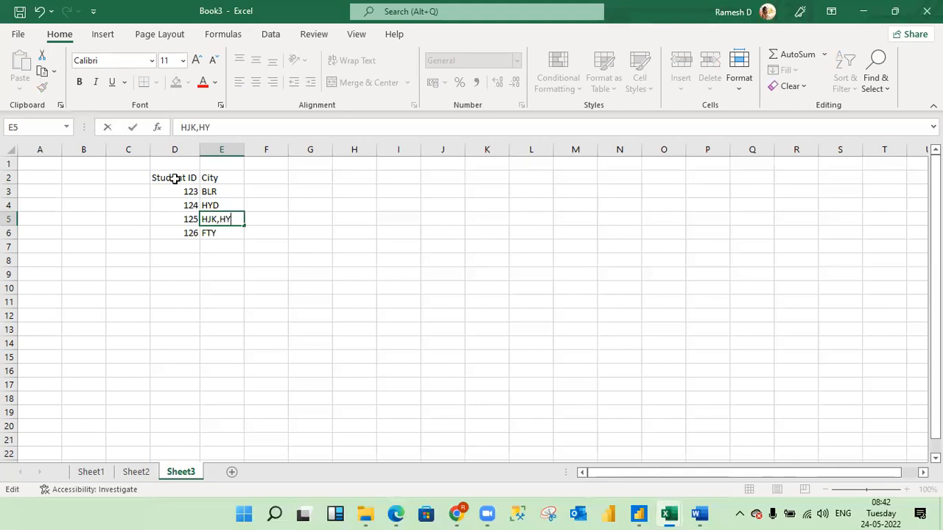
key("Return")
Apply all borders to the student table D2:E6 and autofit its column widths.
key("Up")
key("Up")
key("Up")
key("Up")
key("Left")
key("shift+Right")
key("shift+Down")
key("shift+Down")
key("shift+Down")
key("shift+Down")
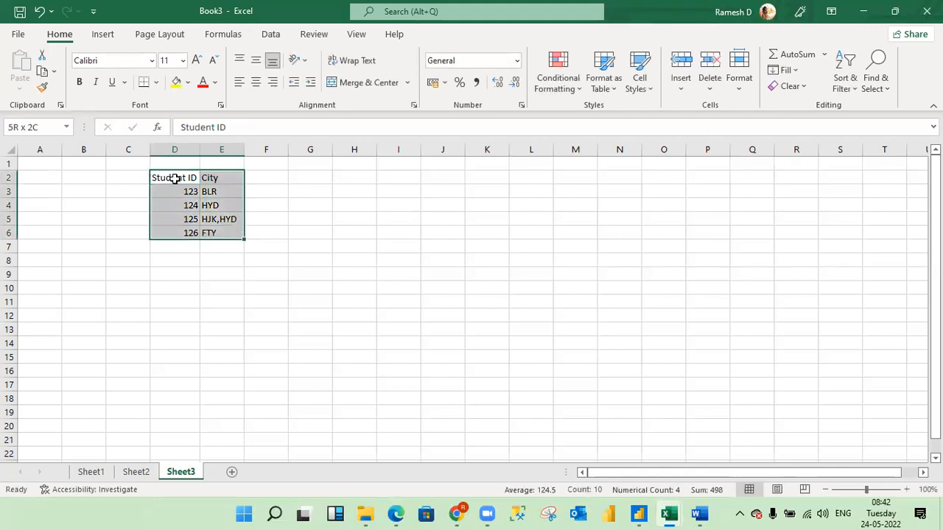
key("alt")
key("h")
key("b")
key("a")
key("alt+o")
key("c")
key("a")
Make the table headers in D2:E2 bold.
key("Down")
key("Up")
key("shift+Right")
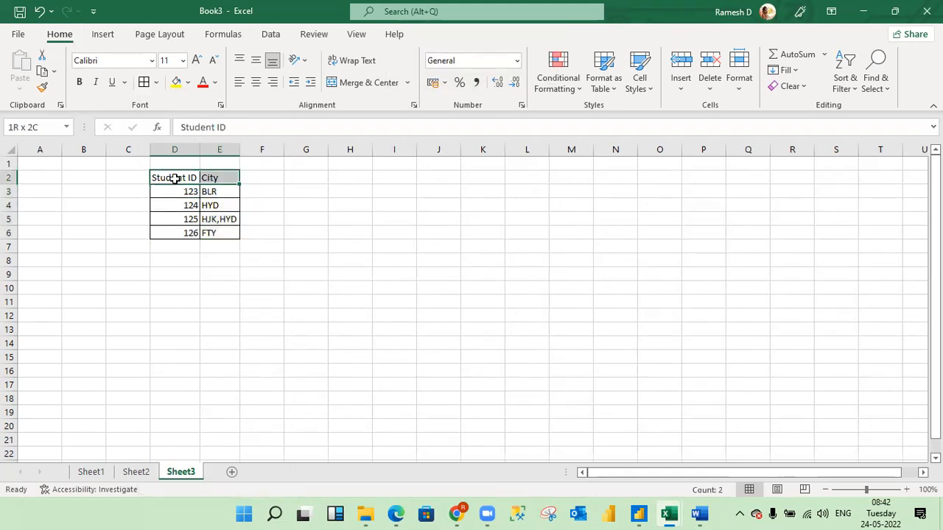
key("ctrl+b")
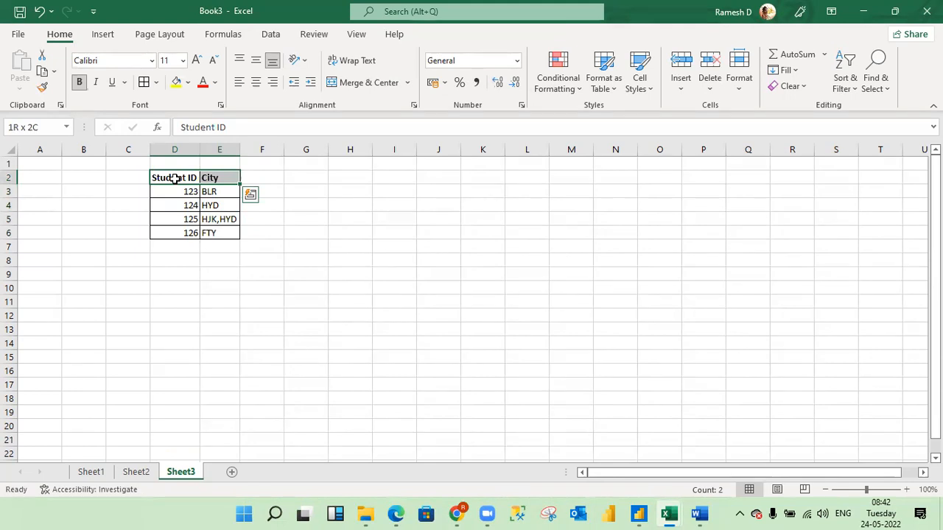
key("Down")
key("Up")
key("Up")
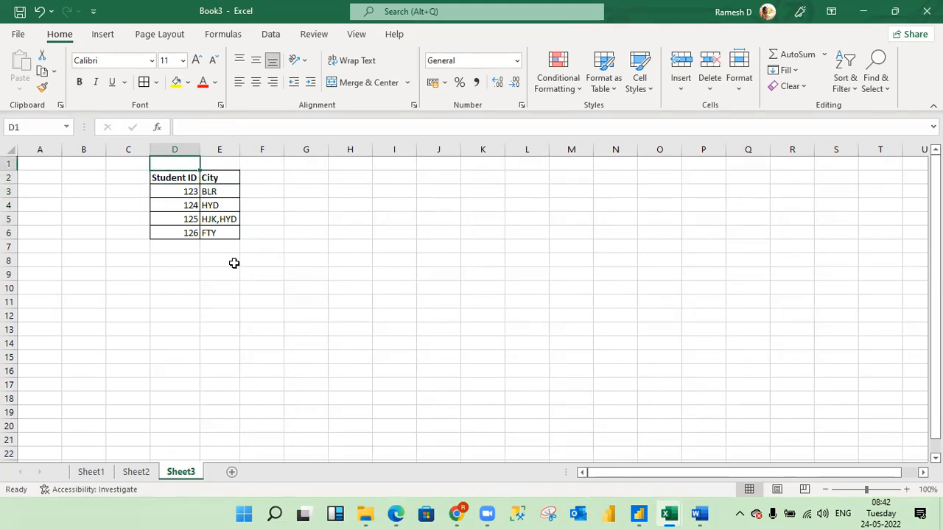
Remove the second city from E5, leaving only HJK.
left_click(186, 219)
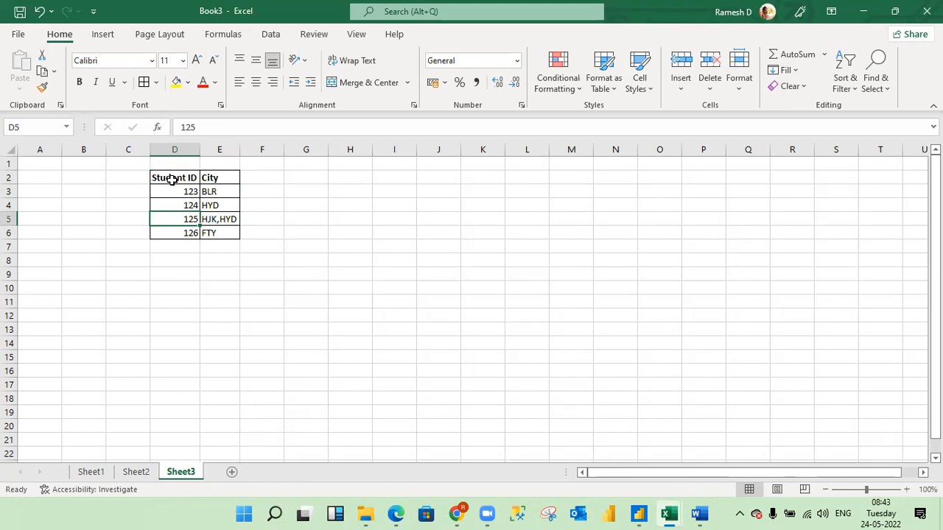
left_click(223, 219)
key("F2")
key("BackSpace")
key("BackSpace")
key("BackSpace")
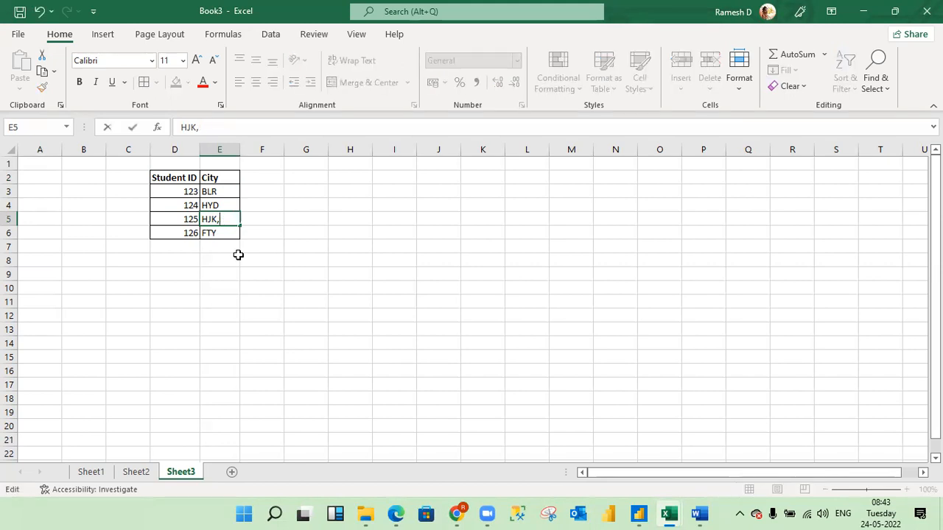
key("Return")
key("Up")
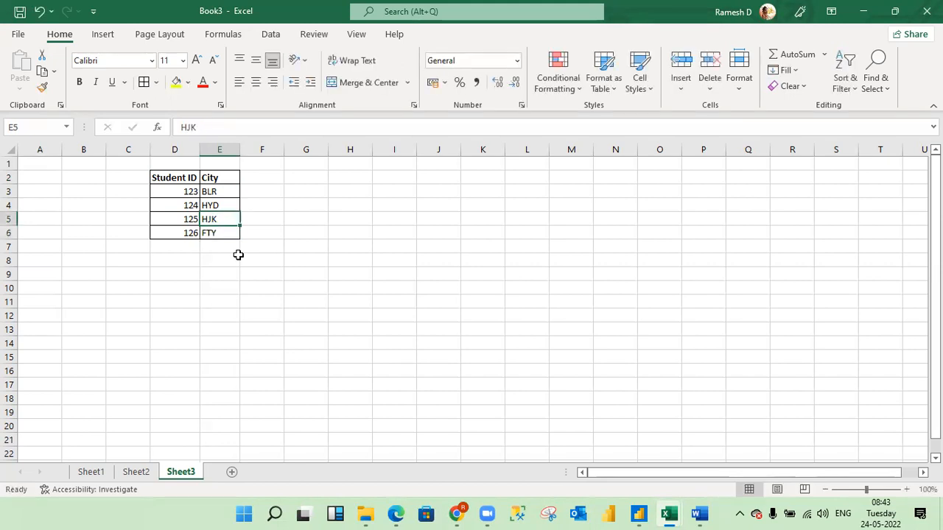
Append a comma and a second student ID, 126, to the 125 in D5.
key("Left")
key("F2")
type(",")
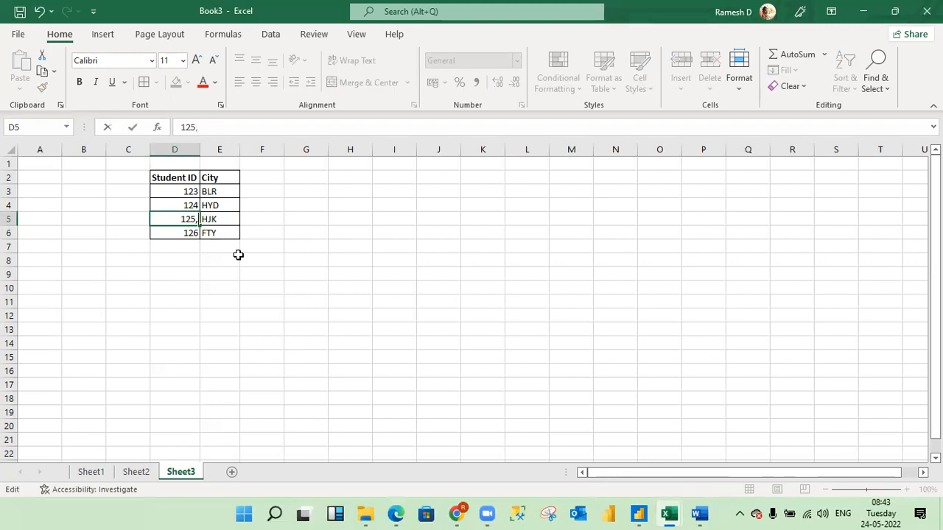
type("126")
key("Return")
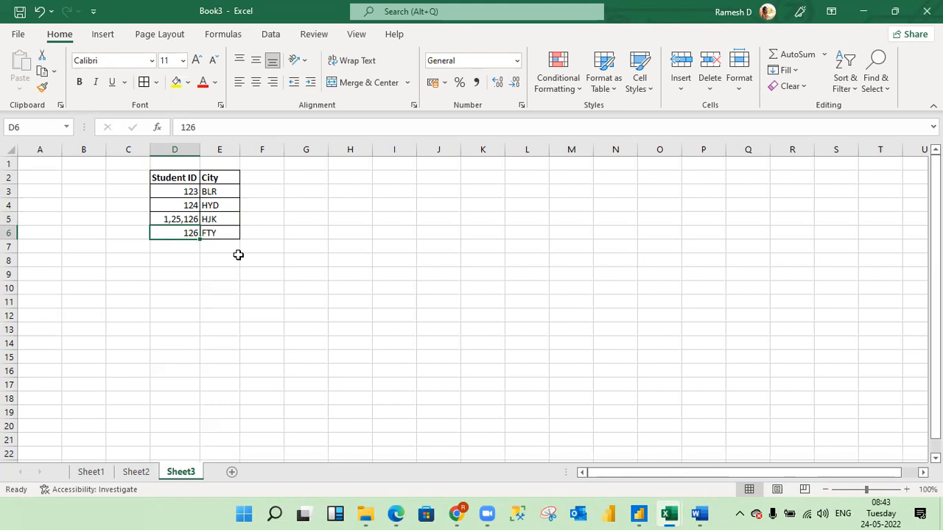
Change the student ID in D6 to 127.
type("127")
key("Return")
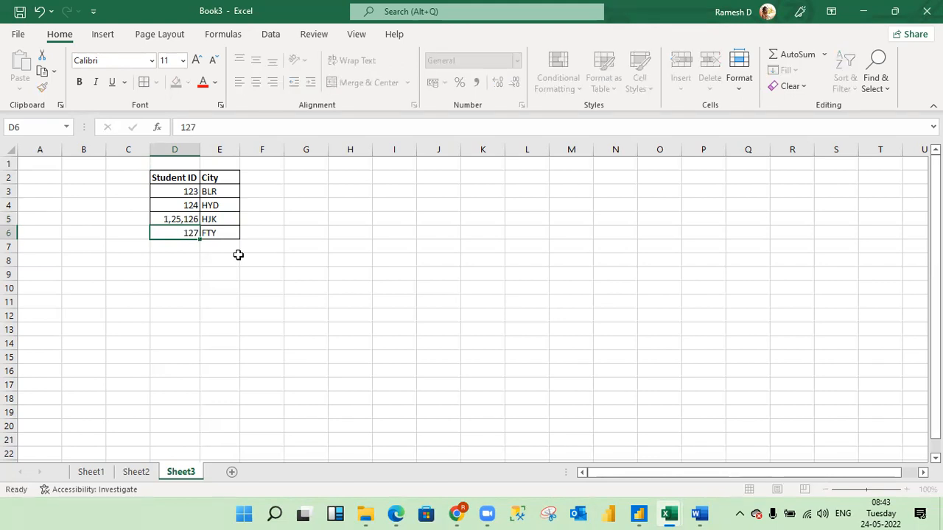
Format the combined student ID cell D5 as Text.
key("Up")
key("Up")
key("Up")
key("Up")
key("Up")
key("Down")
key("Down")
key("Down")
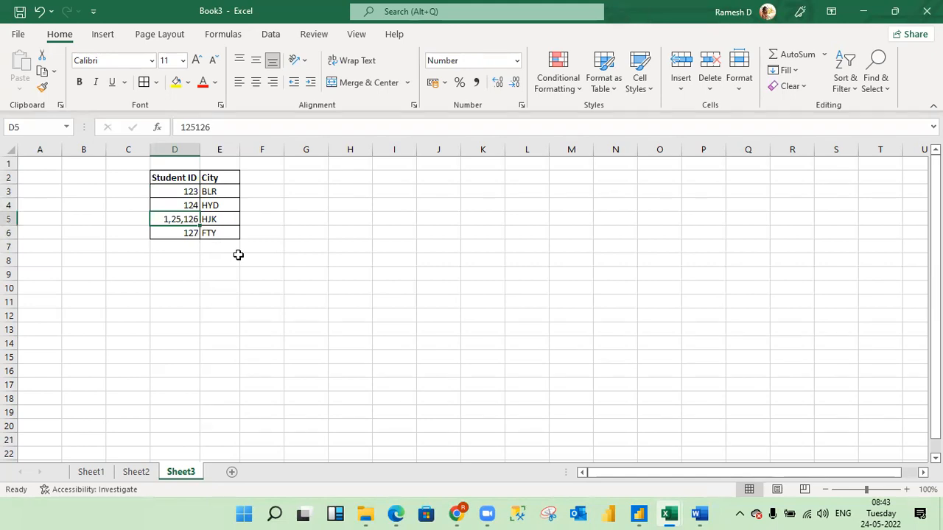
left_click(518, 62)
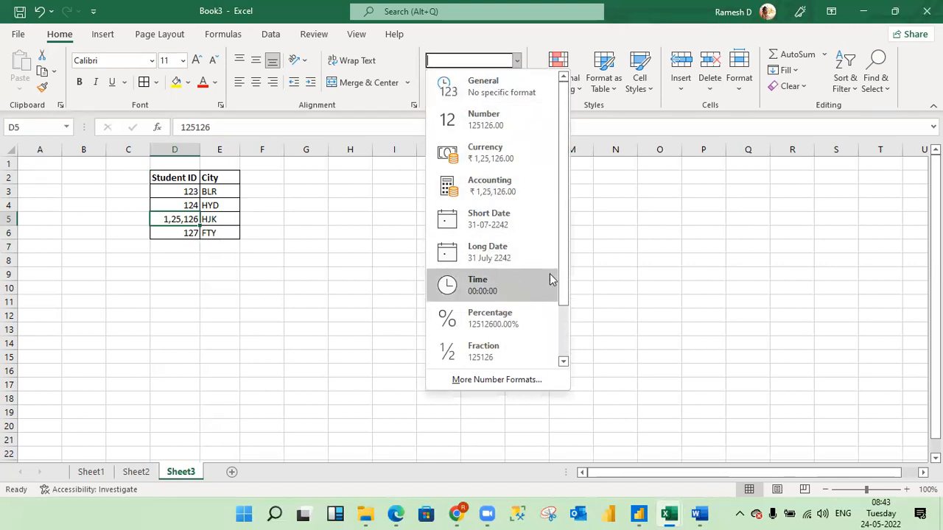
left_click_drag(565, 270, 564, 354)
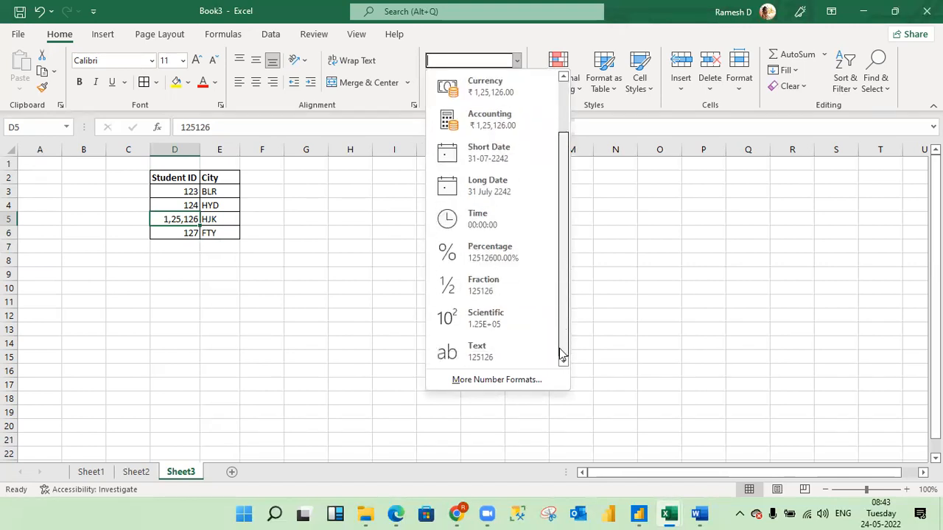
left_click(477, 354)
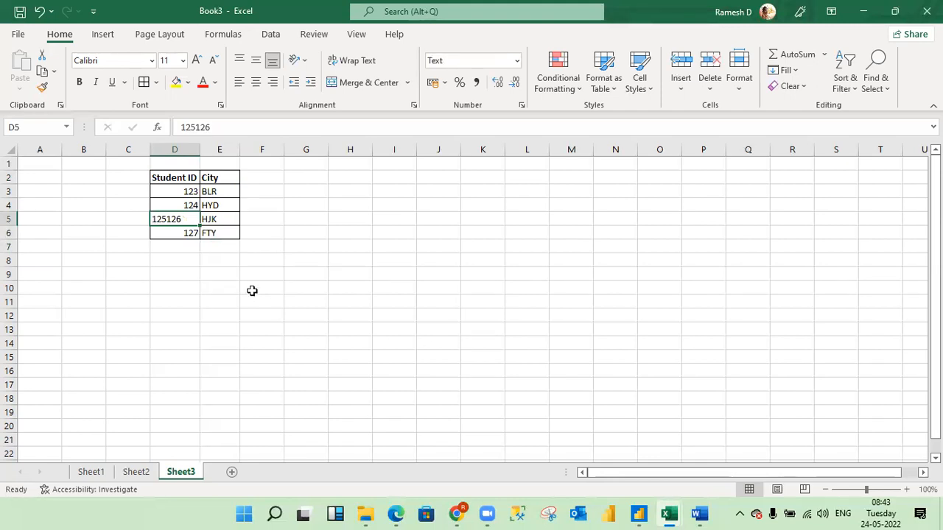
Insert a comma between the two student IDs in D5 so it reads 125,126.
key("F2")
key("Left")
type(",")
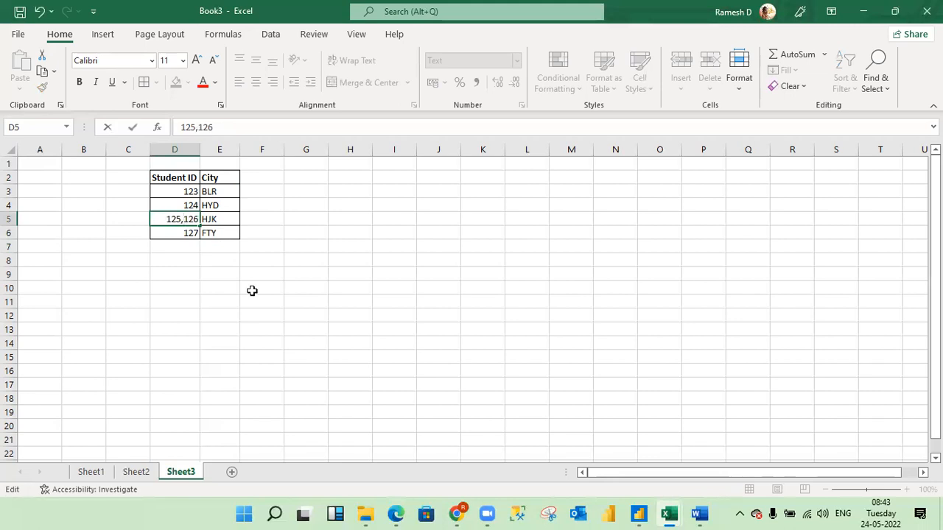
key("Return")
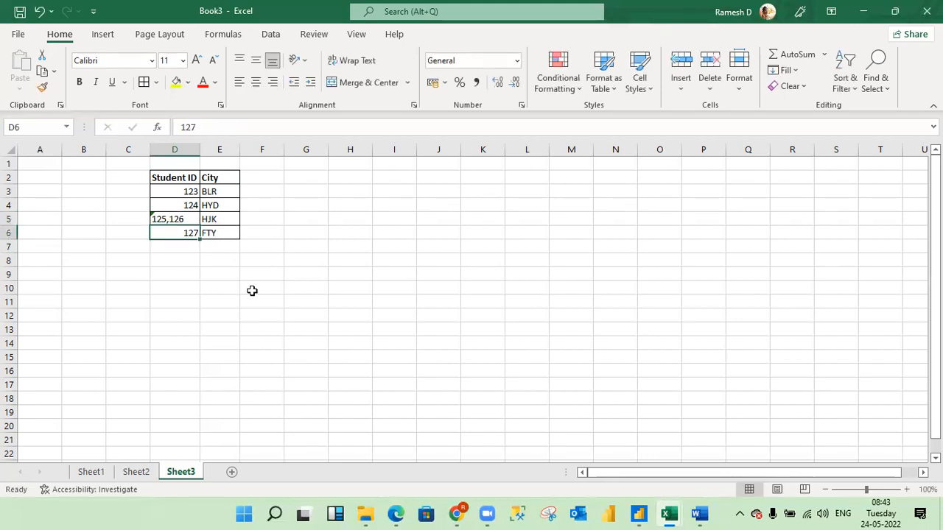
Left-align the whole Student ID column D.
left_click(176, 285)
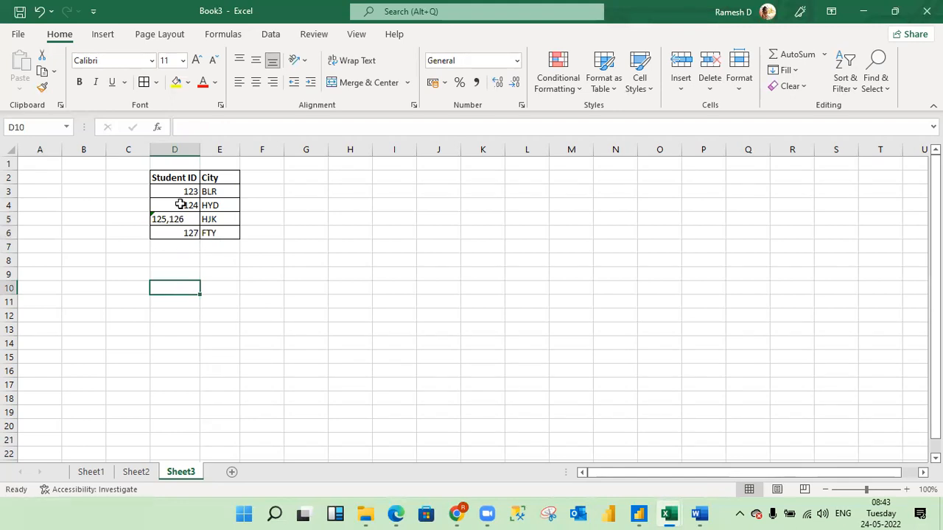
left_click(175, 148)
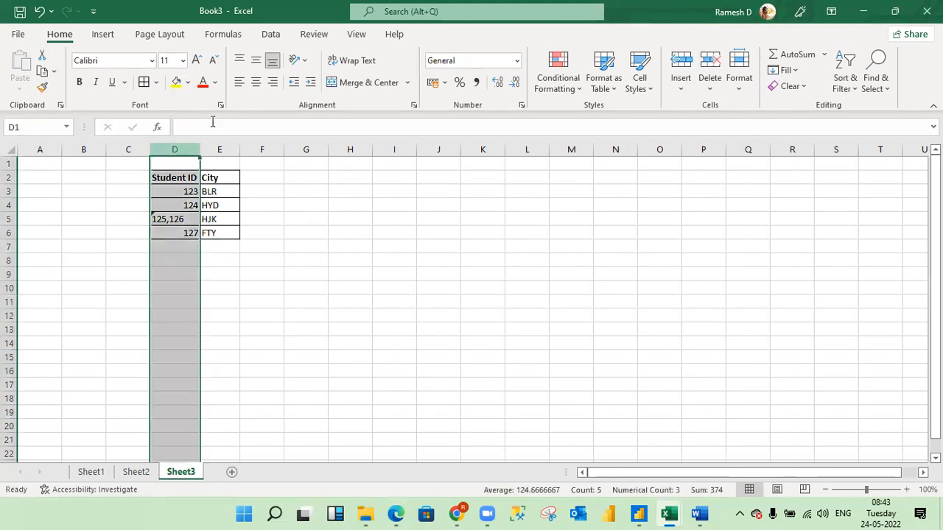
left_click(238, 84)
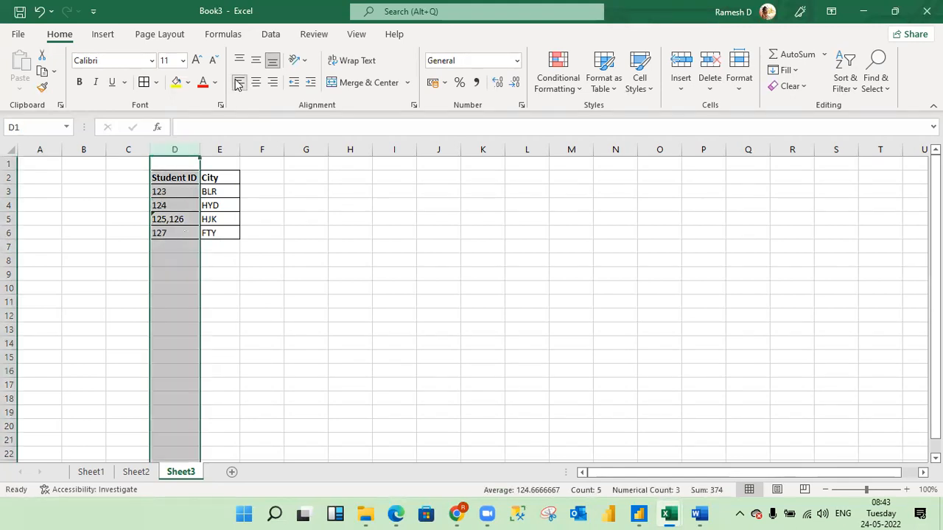
left_click(234, 194)
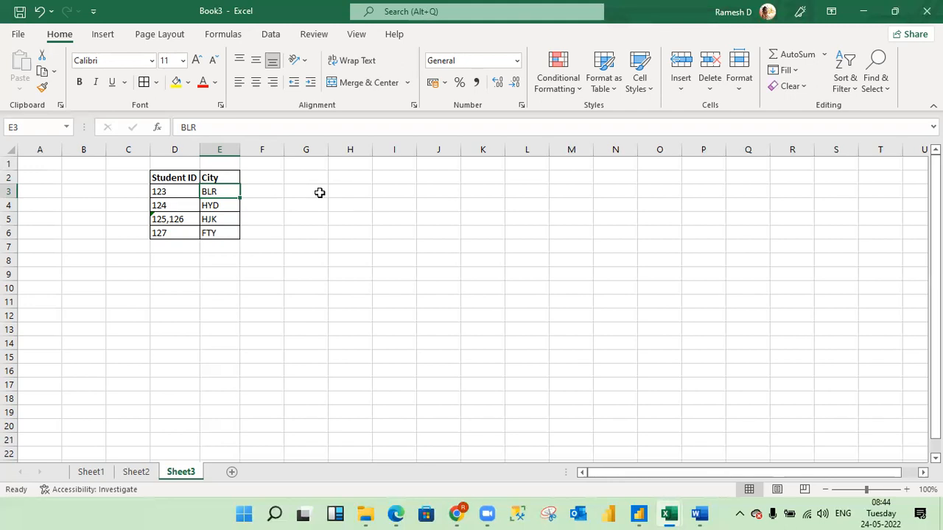
Copy the Student ID and City table D2:E6 and paste the duplicate at H2.
left_click(178, 178)
key("shift+Right")
key("shift+Down")
key("shift+Down")
key("ctrl+shift+Down")
key("ctrl+shift+Down")
key("ctrl+shift+Up")
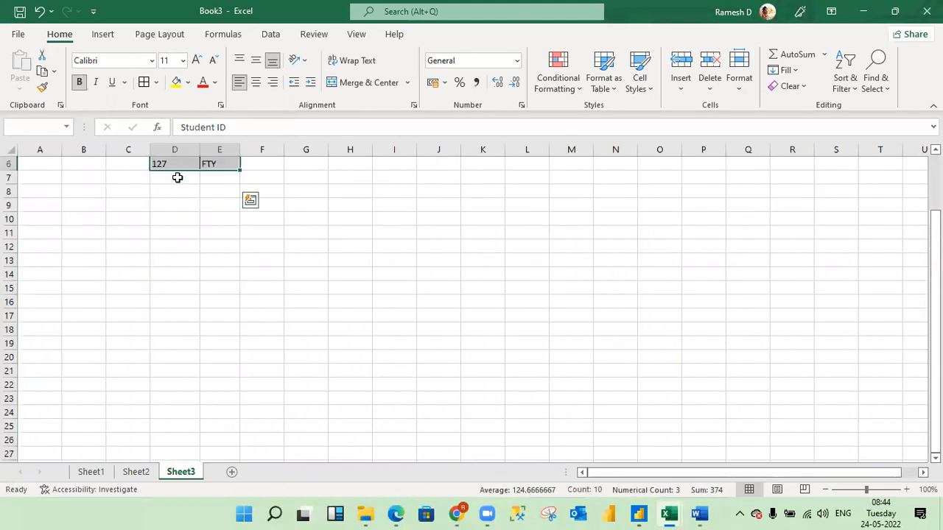
key("ctrl+c")
key("Right")
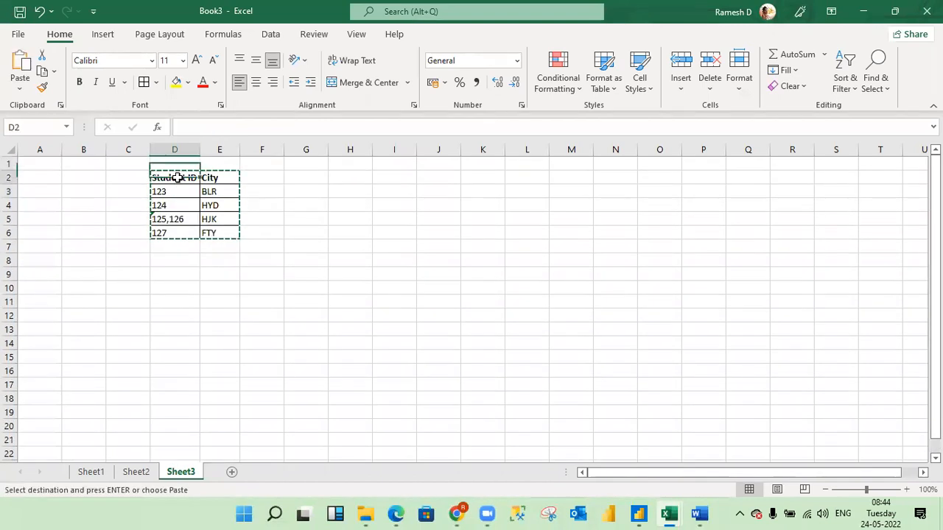
key("Down")
key("Right")
key("Right")
key("Up")
key("Right")
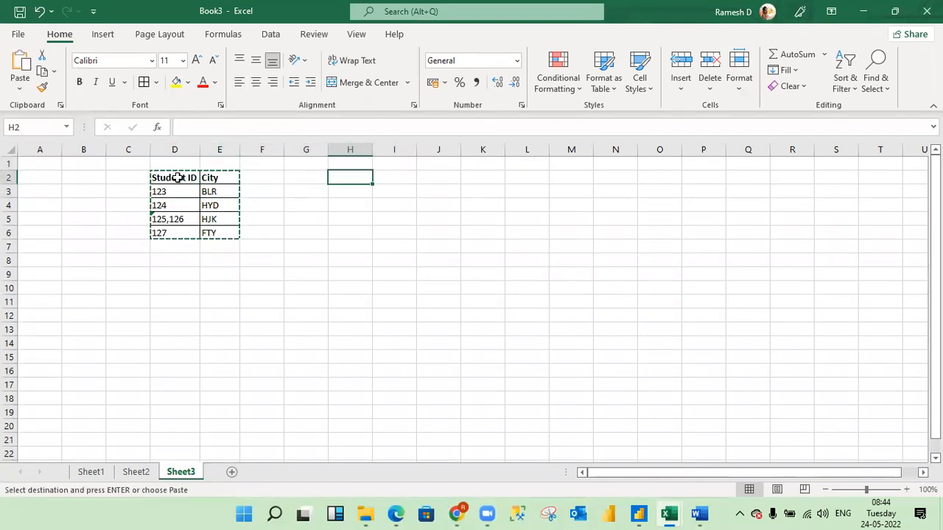
key("ctrl+v")
key("Escape")
Shift the duplicate table's last row, 127 FTY, down to row 7, leaving row 6 empty.
key("Down")
key("Down")
key("Down")
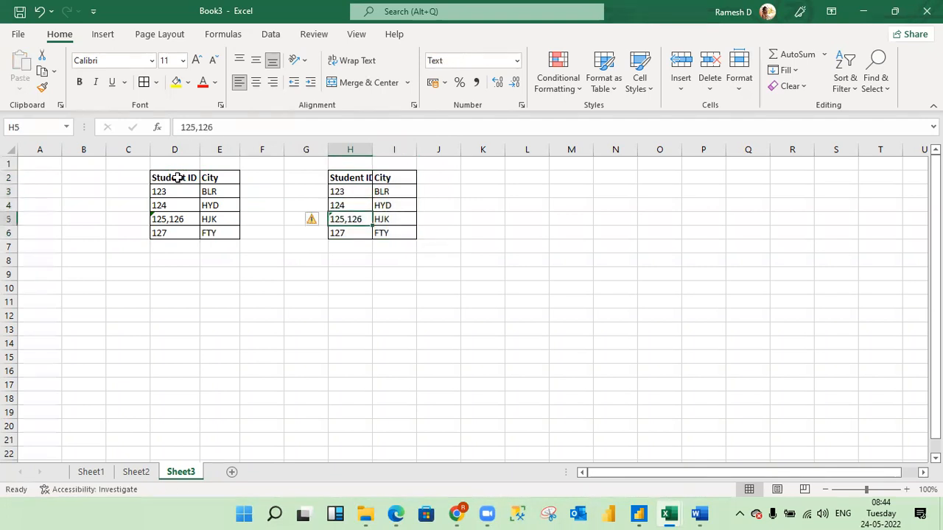
key("shift+Right")
key("shift+Down")
key("ctrl+c")
key("Down")
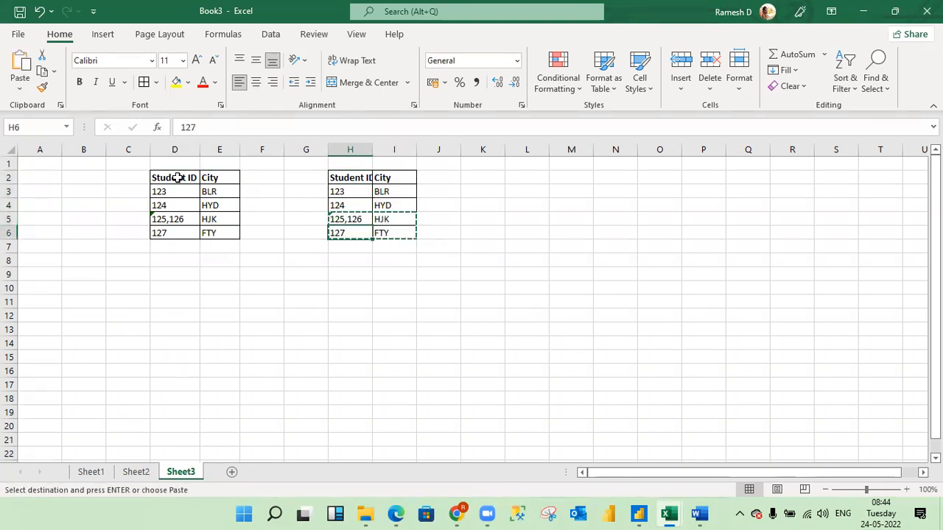
key("Return")
key("Up")
key("Down")
key("shift+Right")
key("ctrl+x")
key("Up")
key("Return")
key("Down")
key("Up")
key("Down")
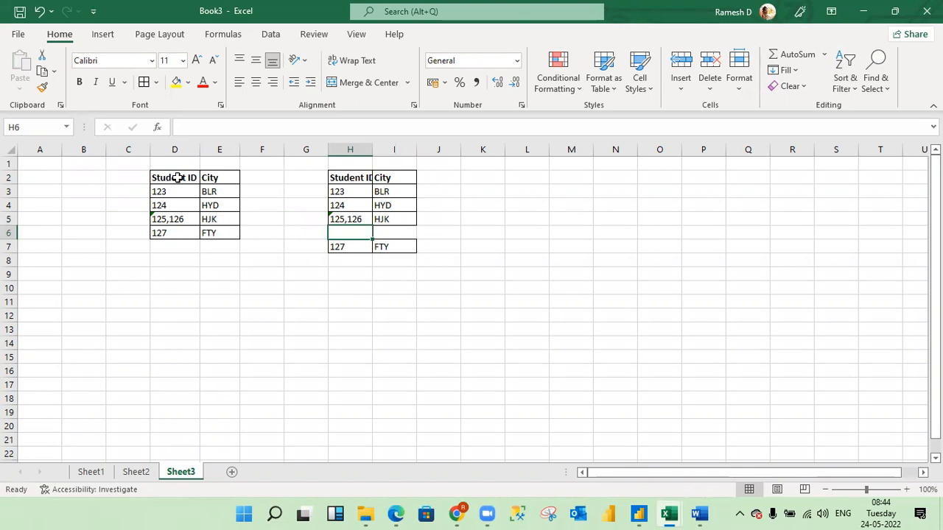
Split the combined IDs in the duplicate table, keeping 125 in H5 and entering 126 in H6.
key("Up")
key("shift+Right")
key("shift+Left")
key("ctrl+x")
key("Return")
key("F2")
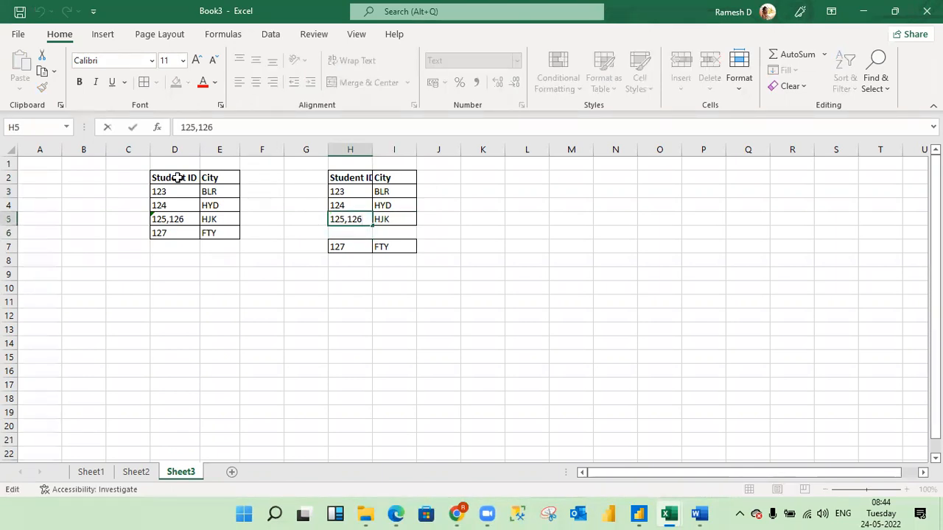
key("BackSpace")
key("BackSpace")
key("BackSpace")
key("BackSpace")
key("Return")
type("126")
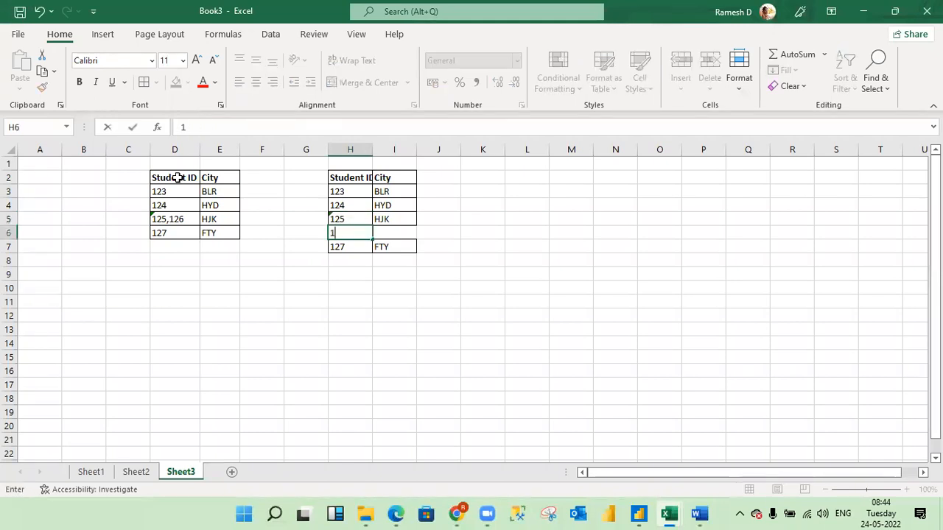
key("Return")
key("Up")
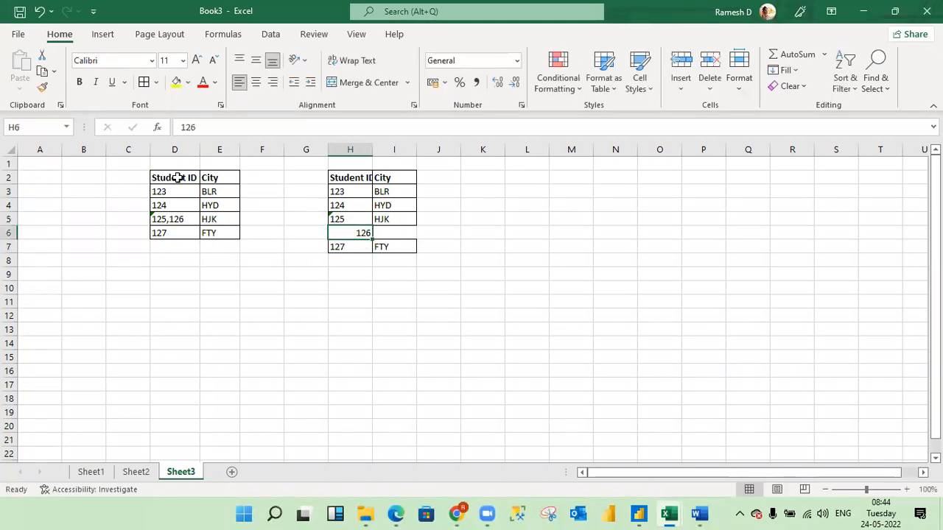
Fill the city HJK from I5 down into I6.
key("Right")
key("Up")
key("shift+Down")
key("ctrl+d")
key("shift+Up")
Left-align the student ID 126 in H6.
key("Down")
key("Left")
key("alt+h")
key("a")
key("l")
Convert the text-formatted 125 in H5 to a number.
key("Up")
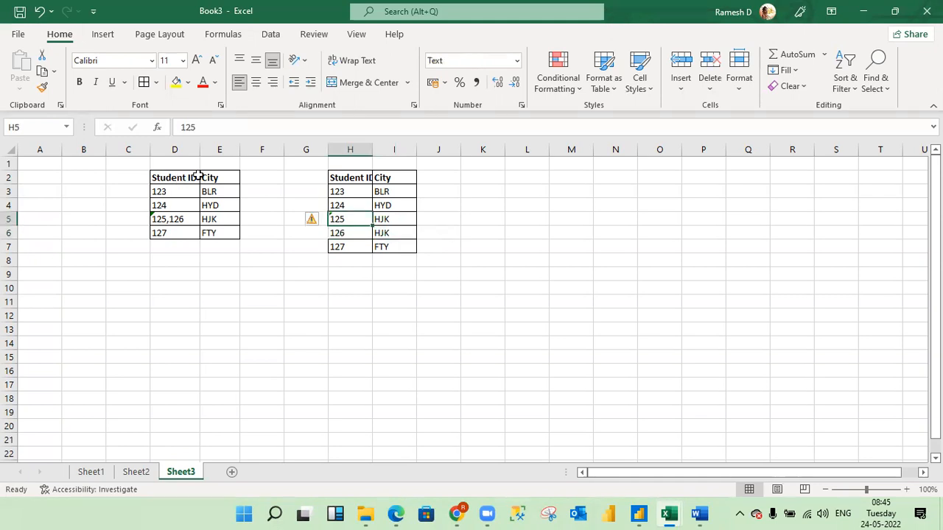
left_click(321, 221)
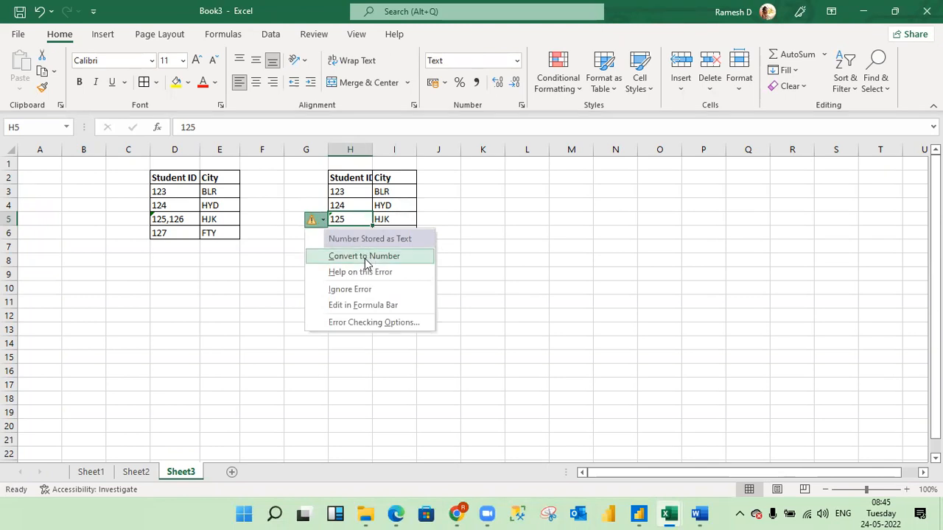
left_click(273, 262)
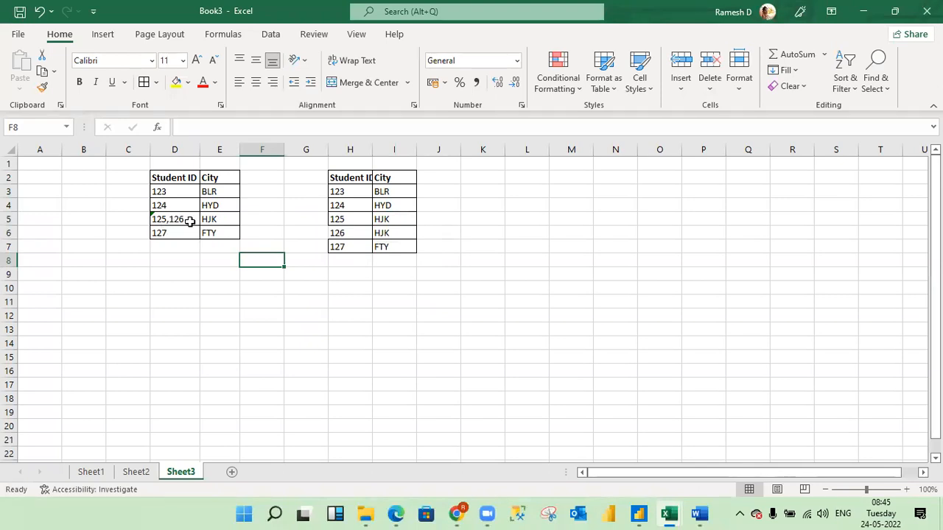
Highlight the split rows H5:I6 and the complete result table H2:I7 for comparison with the original table.
left_click(356, 223)
key("shift+Down")
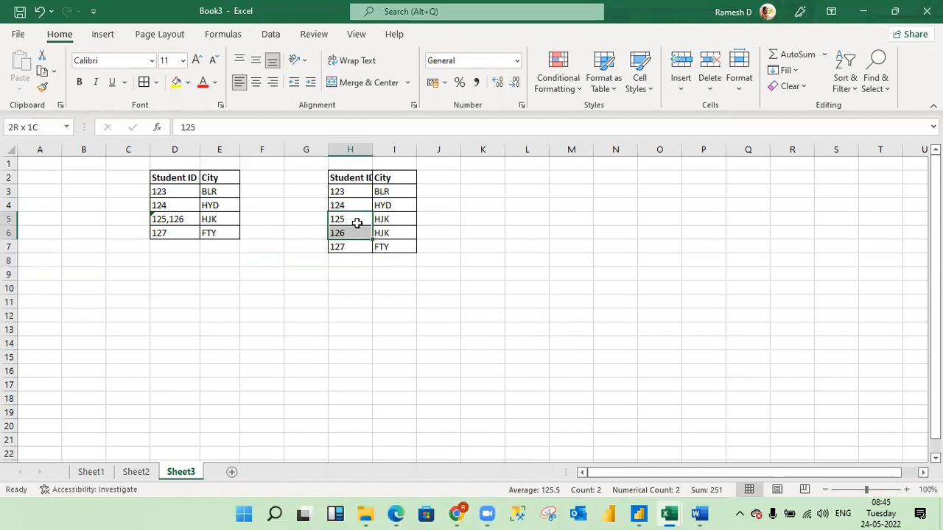
key("shift+Right")
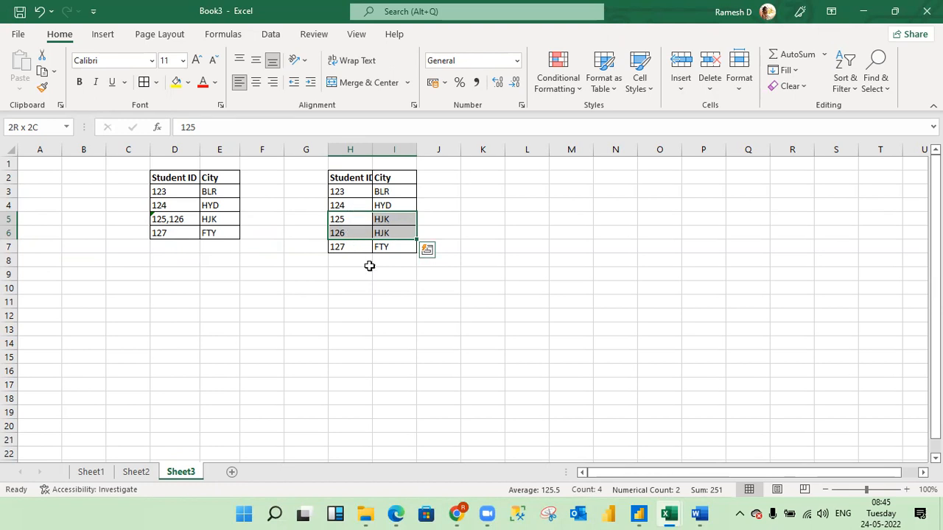
left_click(310, 245)
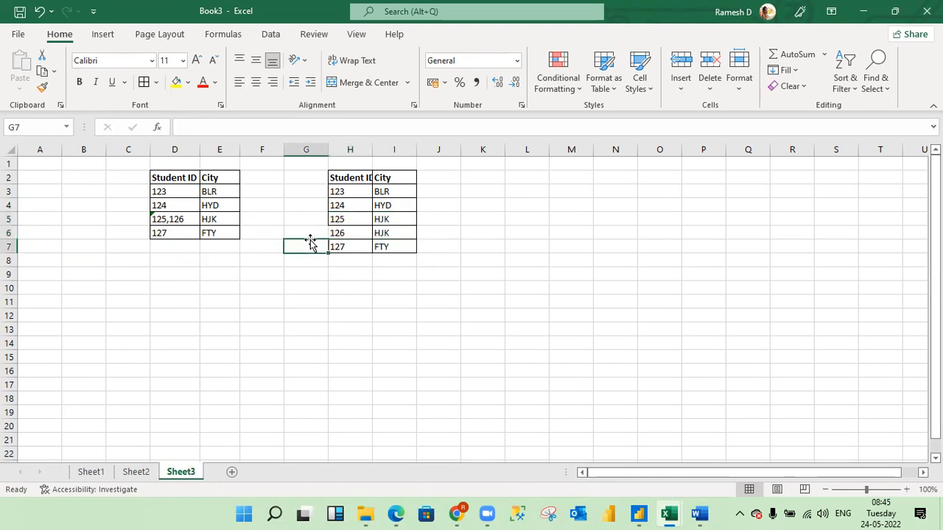
left_click(358, 184)
key("shift+Right")
key("ctrl+shift+Down")
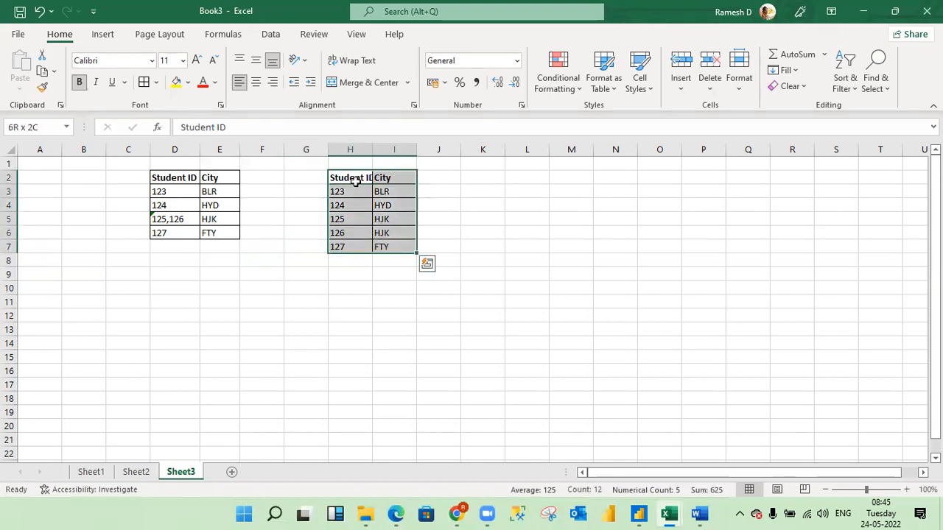
Copy the original Student ID and City table in D2:E6.
key("Left")
key("Left")
key("Left")
key("Left")
key("shift+Right")
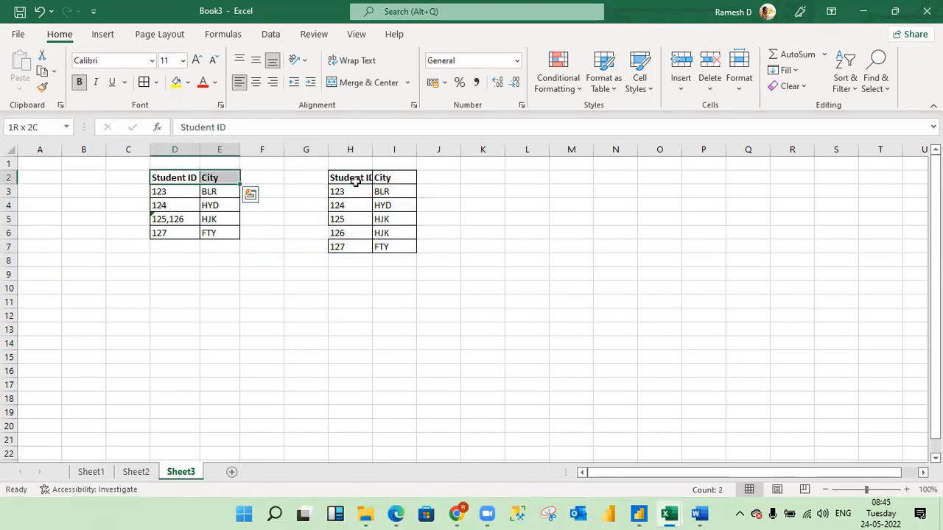
key("shift+Down")
key("shift+Down")
key("shift+Down")
key("shift+Down")
key("ctrl+c")
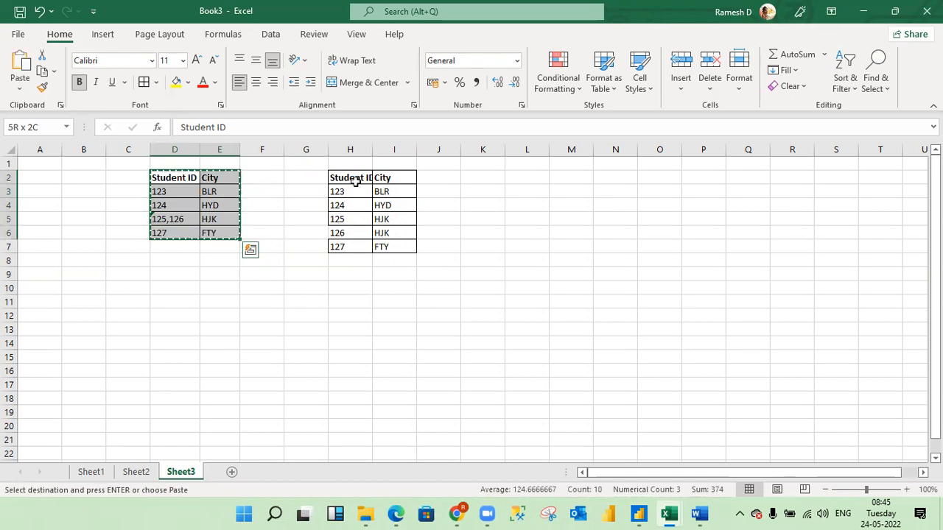
Switch to the Power Query Editor, cancel the column split, and create a new table from the copied data with the default name Table.
left_click(355, 181)
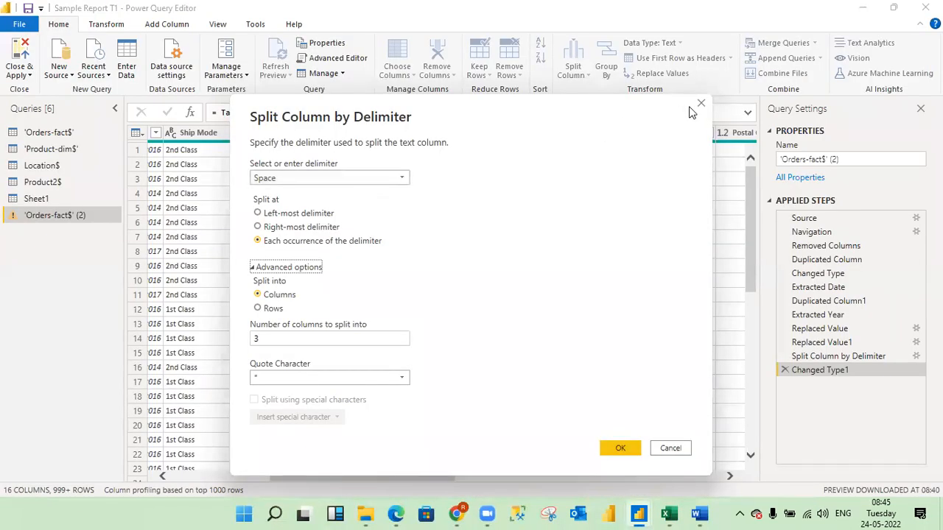
left_click(701, 106)
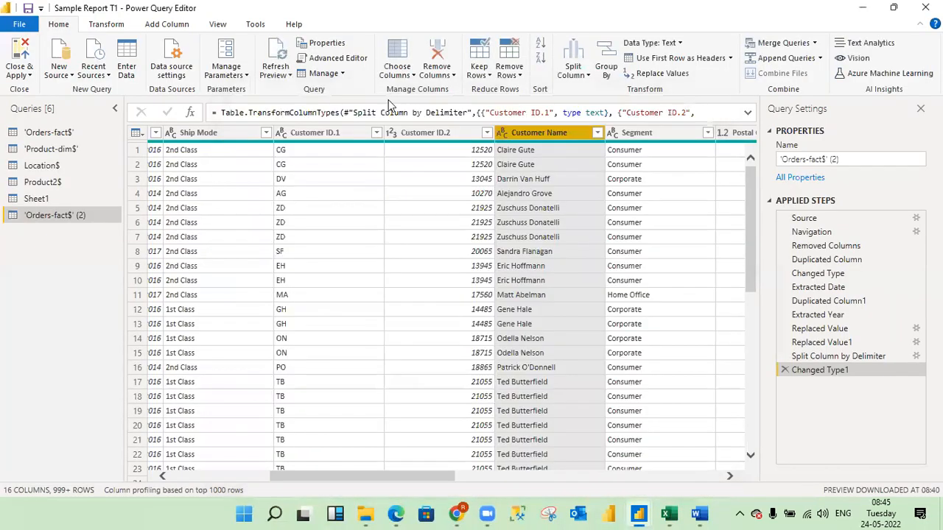
left_click(132, 57)
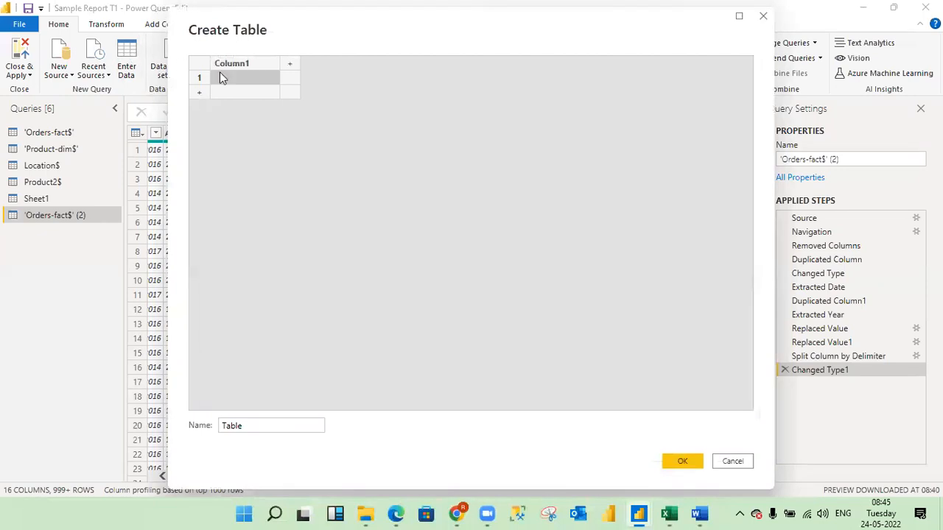
key("ctrl+v")
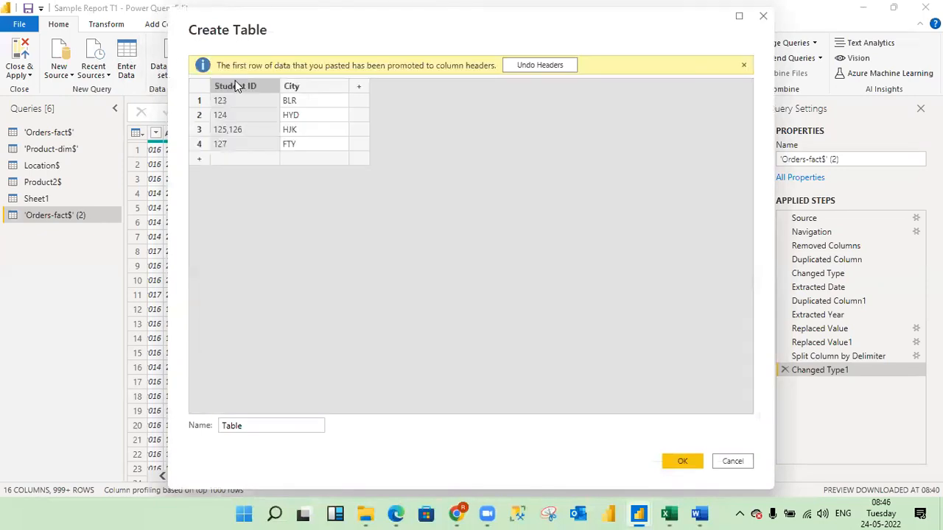
left_click(679, 461)
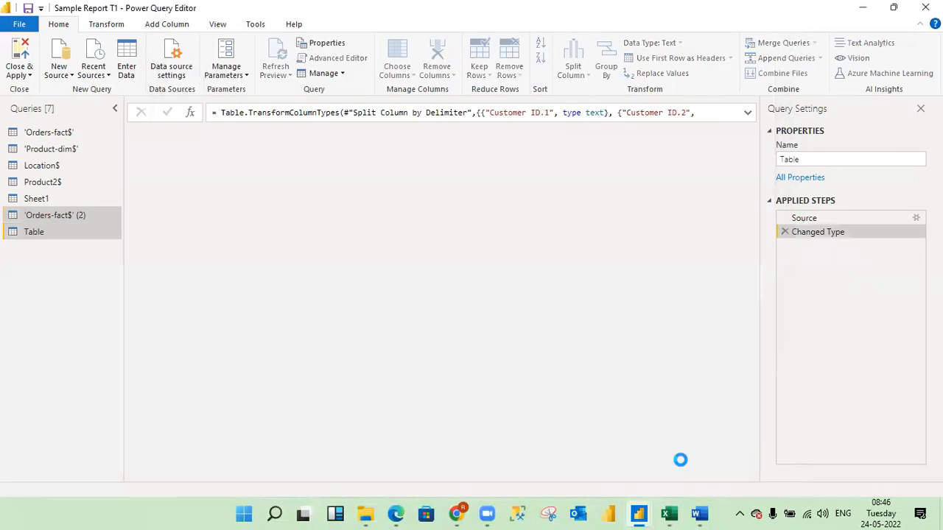
Check the operations available for the Student ID column of the new Table query, looking for a column split option.
left_click(228, 144)
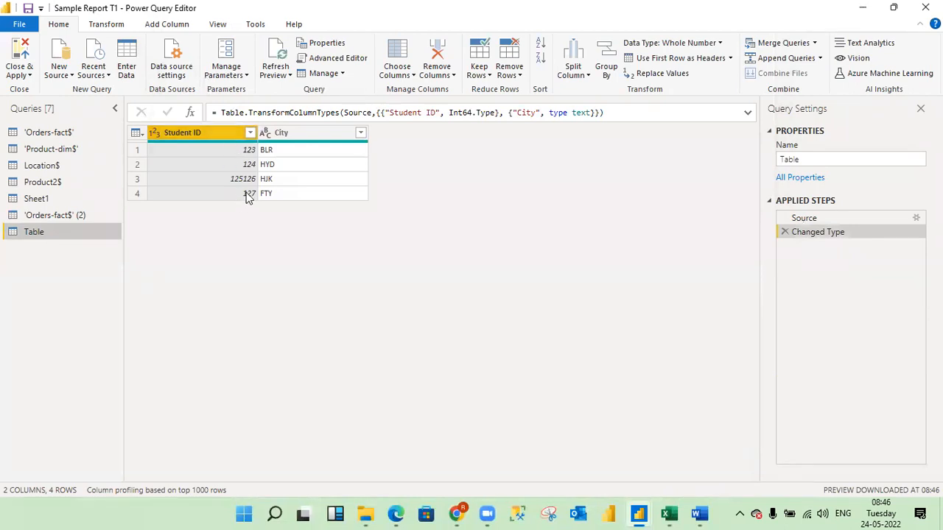
right_click(210, 133)
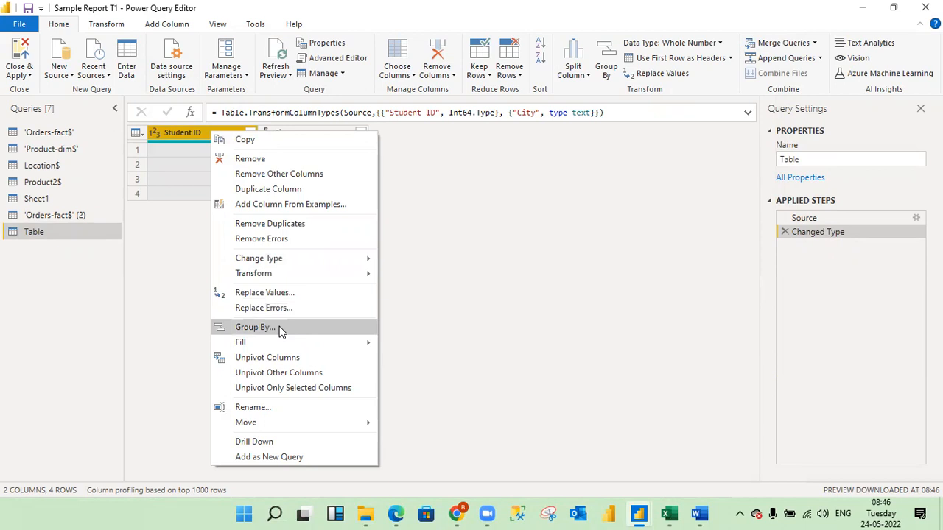
left_click(190, 257)
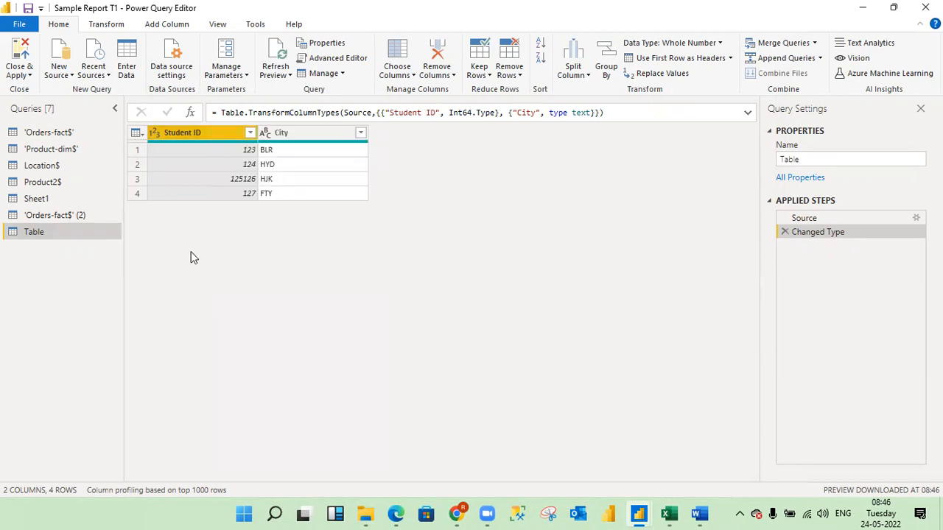
right_click(228, 129)
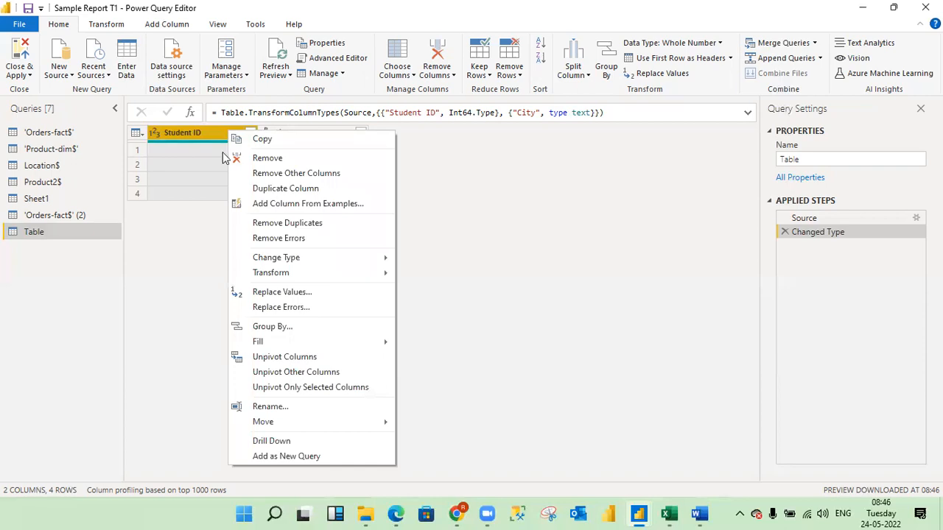
left_click(191, 256)
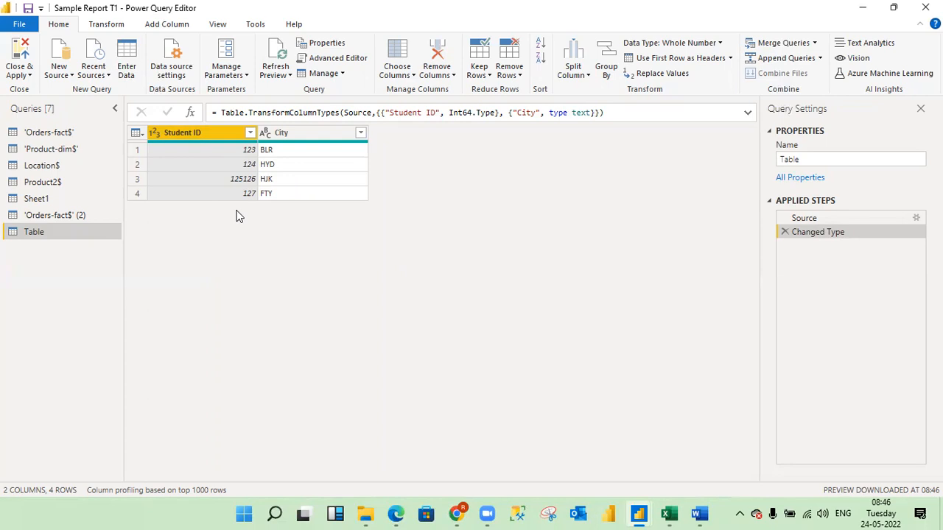
right_click(207, 134)
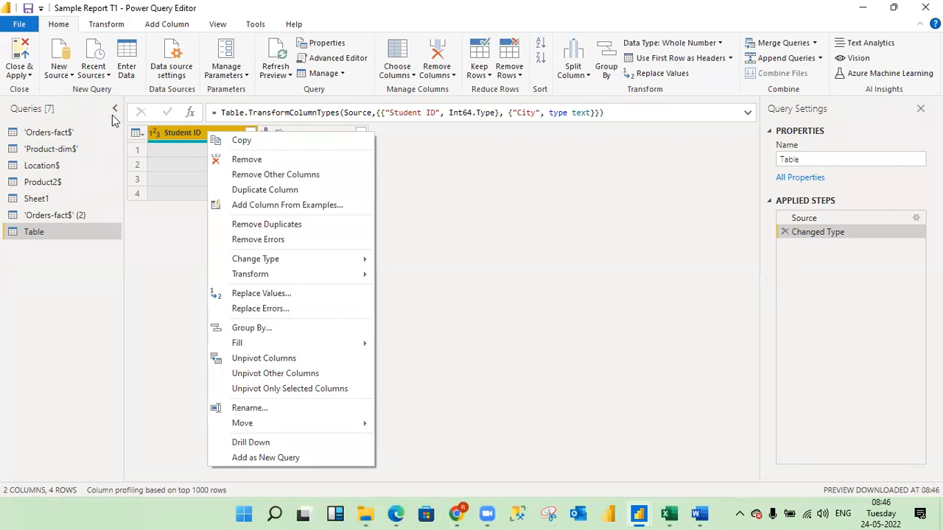
Delete the Table query and confirm the deletion.
right_click(82, 234)
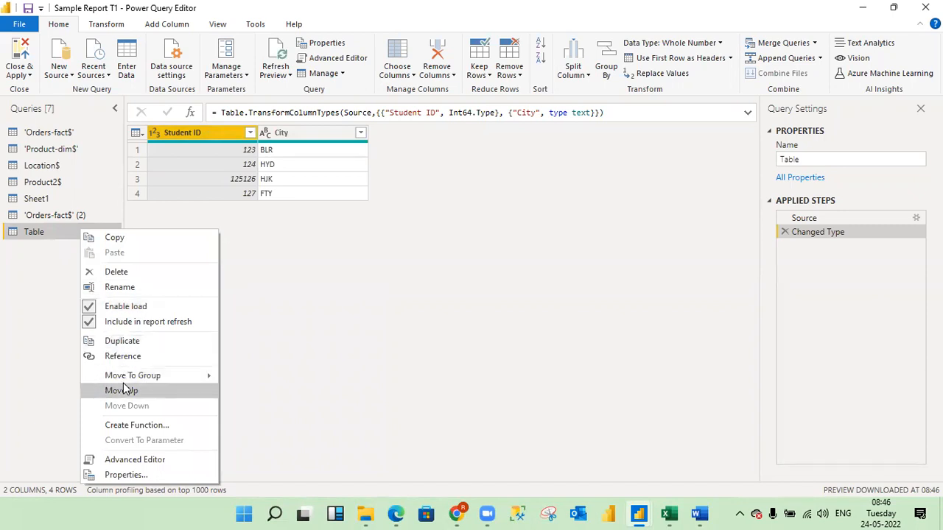
left_click(116, 273)
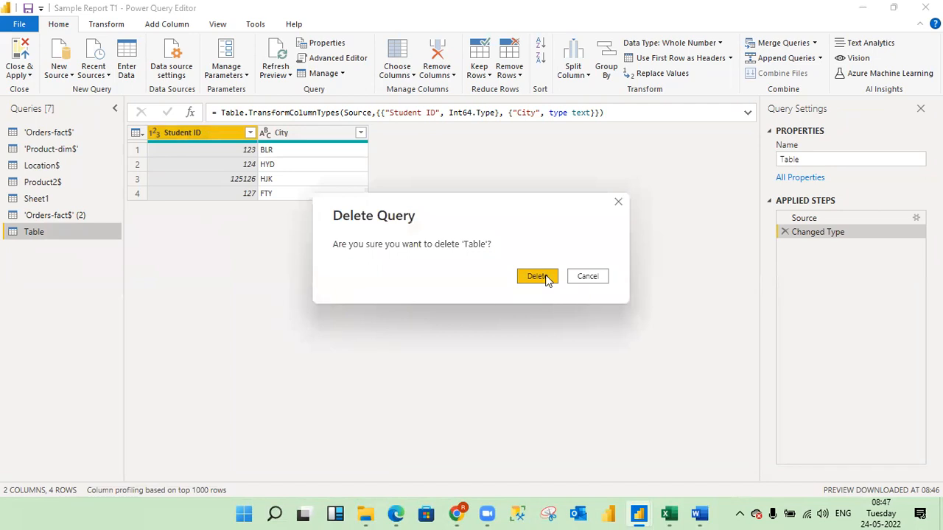
left_click(547, 280)
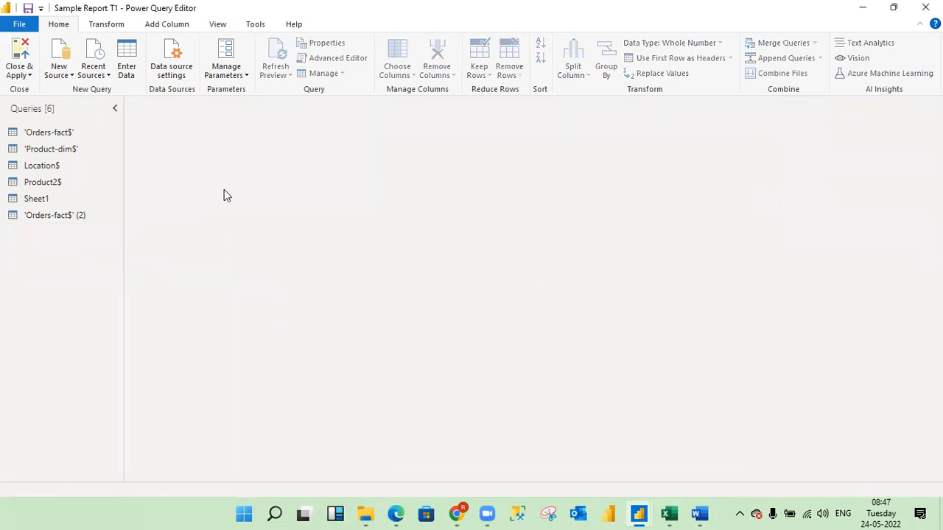
Open the 'Orders-fact$' (2) query and look over the operations available for the Ship Mode column.
left_click(74, 217)
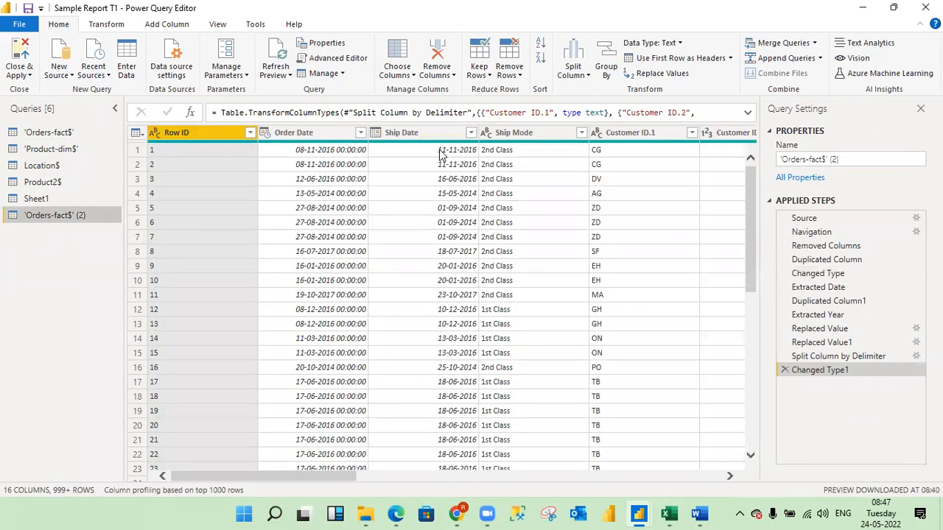
right_click(508, 135)
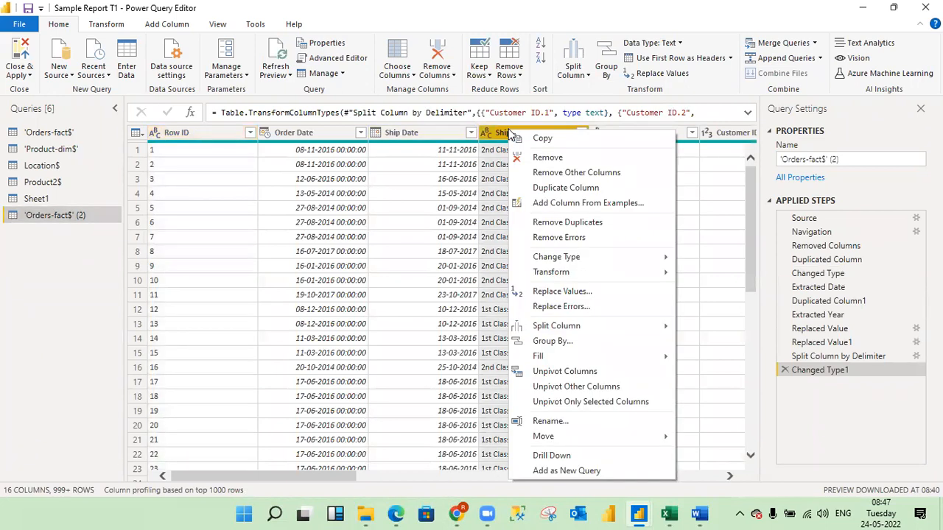
mouse_move(542, 329)
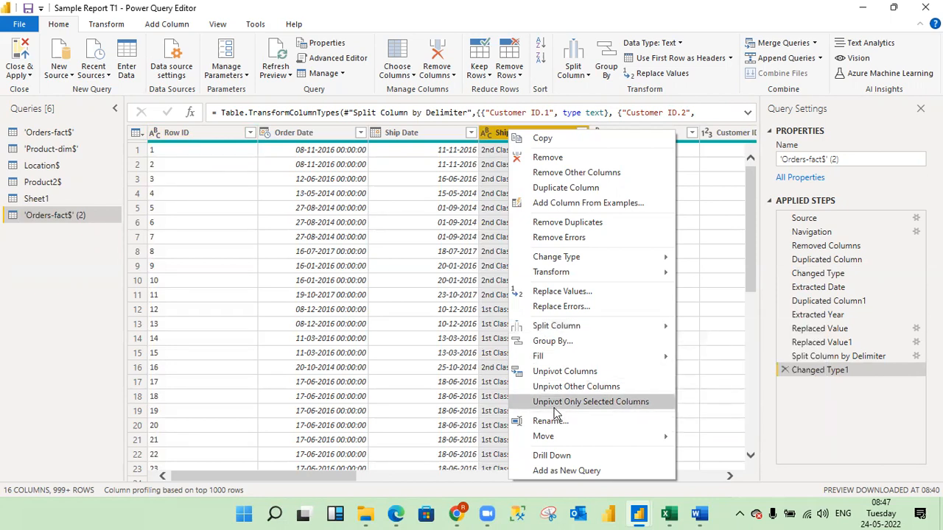
left_click(728, 486)
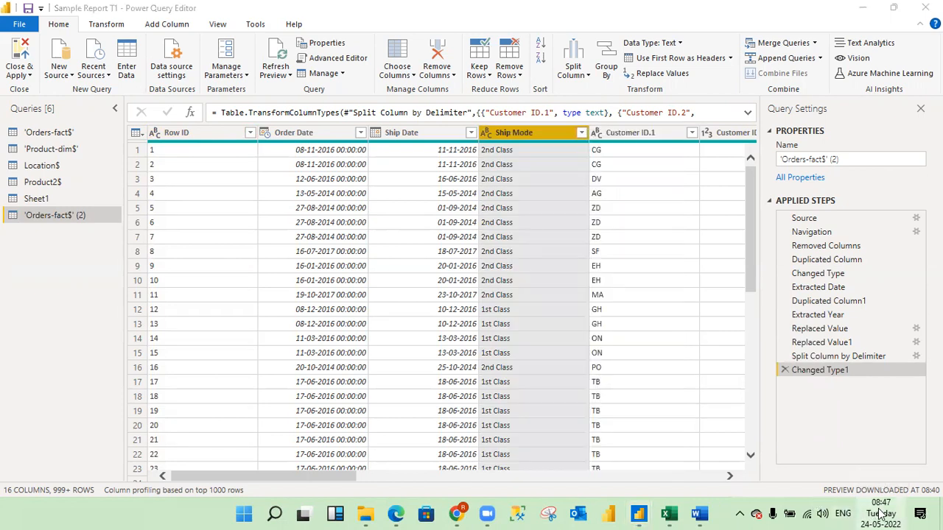
left_click(881, 515)
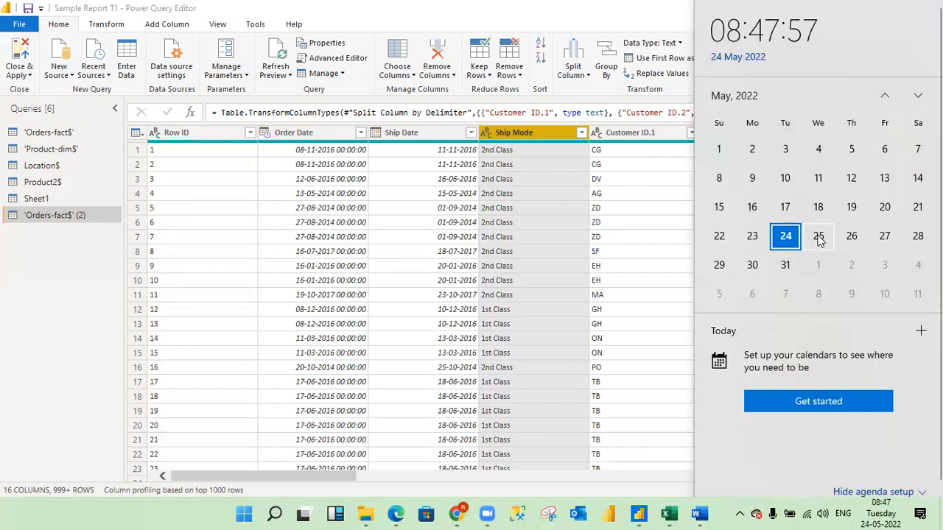
left_click(619, 29)
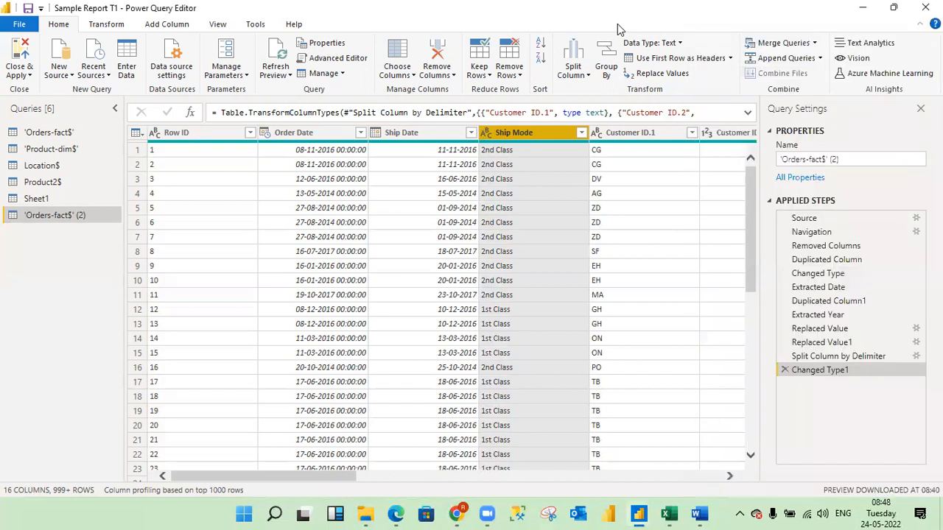
left_click(884, 515)
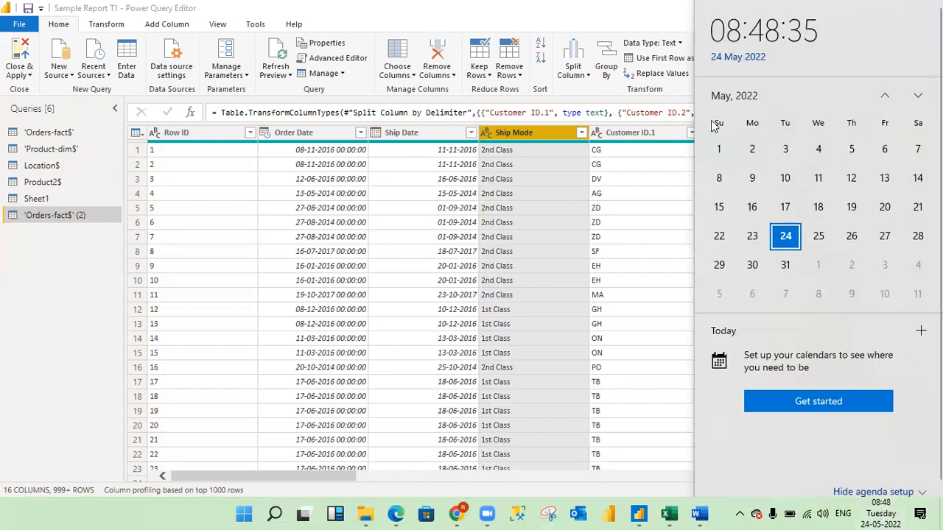
key("Escape")
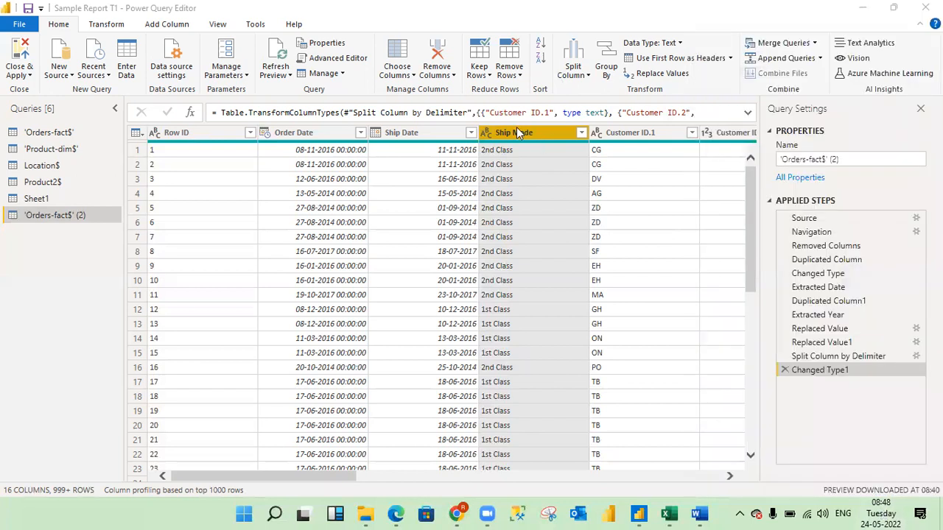
View the Split Column options offered for the Ship Mode column without applying any.
right_click(515, 131)
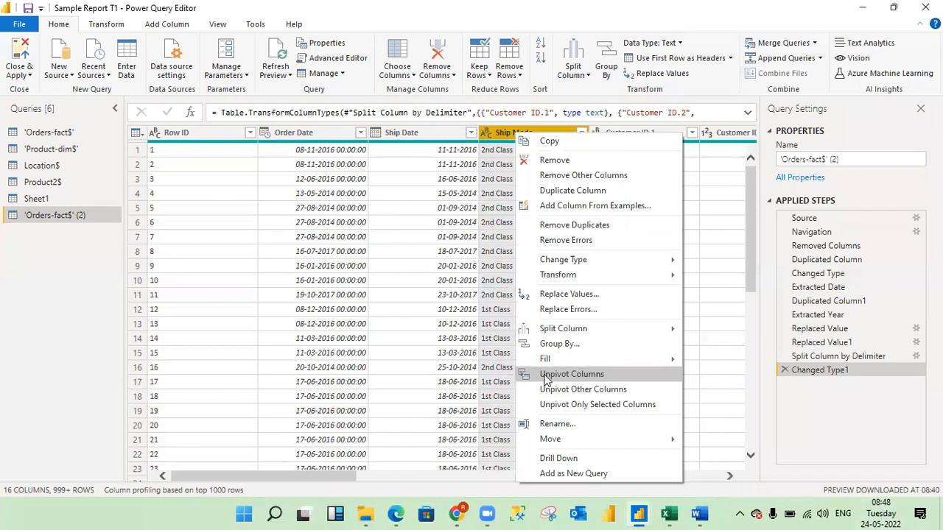
mouse_move(582, 334)
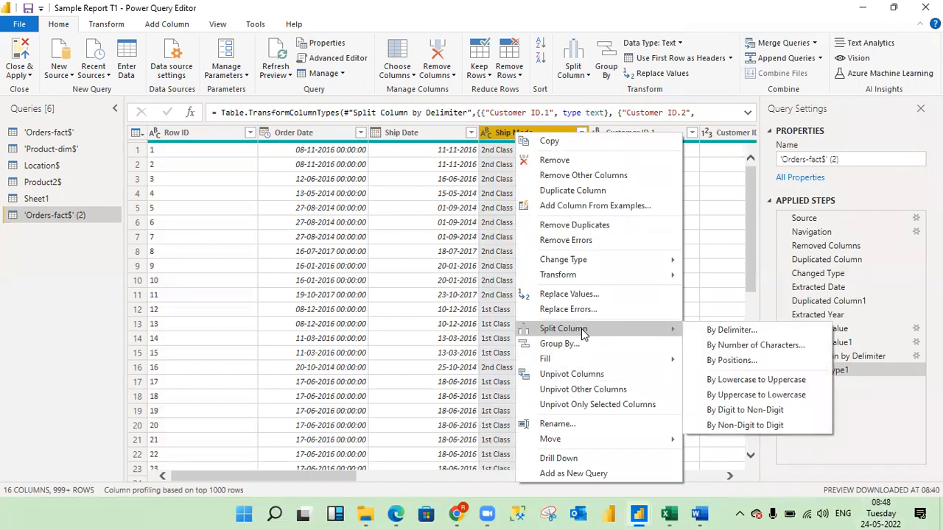
key("Escape")
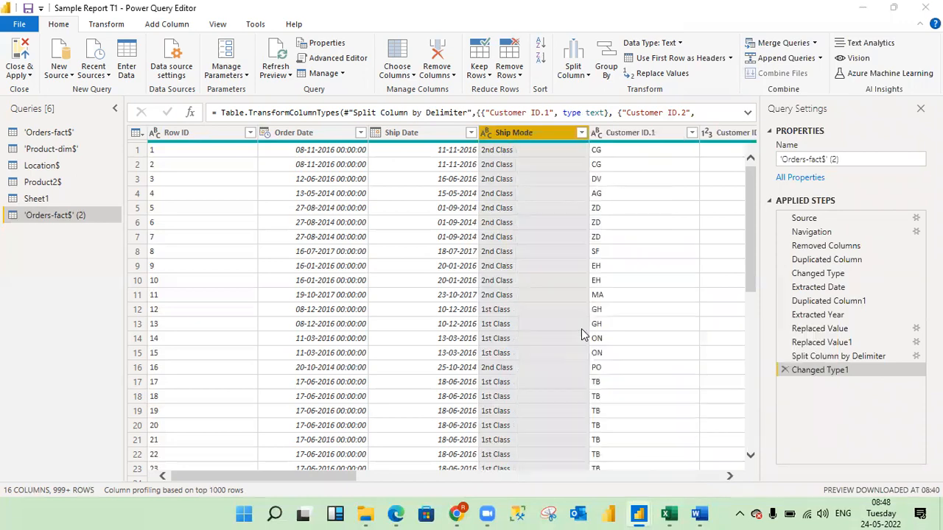
Switch to the Excel workbook, check the error options for the 125,126 entry in D5, and clear the pending copy selection.
key("alt+Tab")
key("alt+Tab")
left_click(581, 328)
left_click(209, 265)
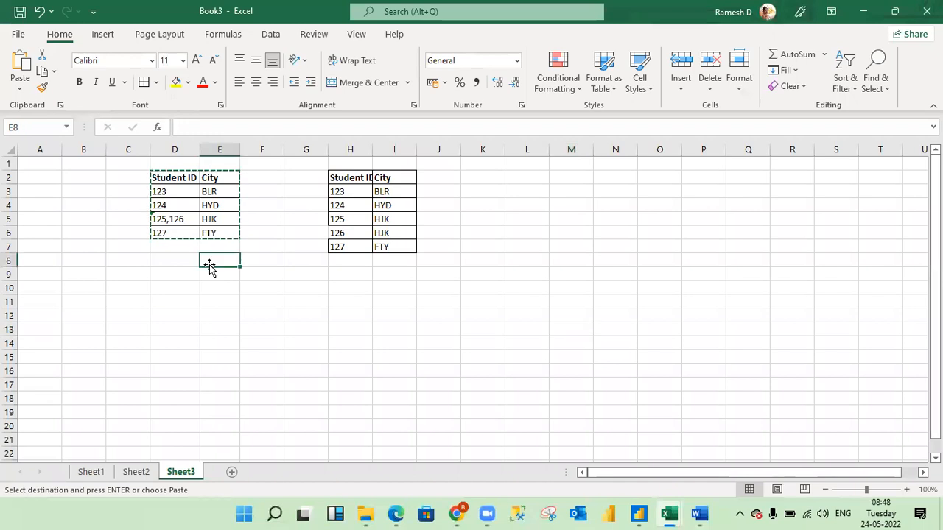
left_click(170, 219)
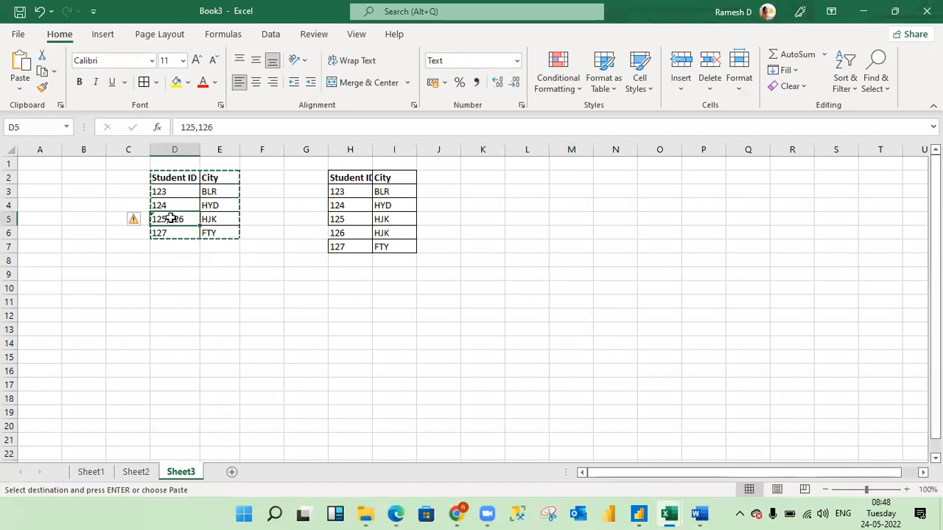
left_click(142, 223)
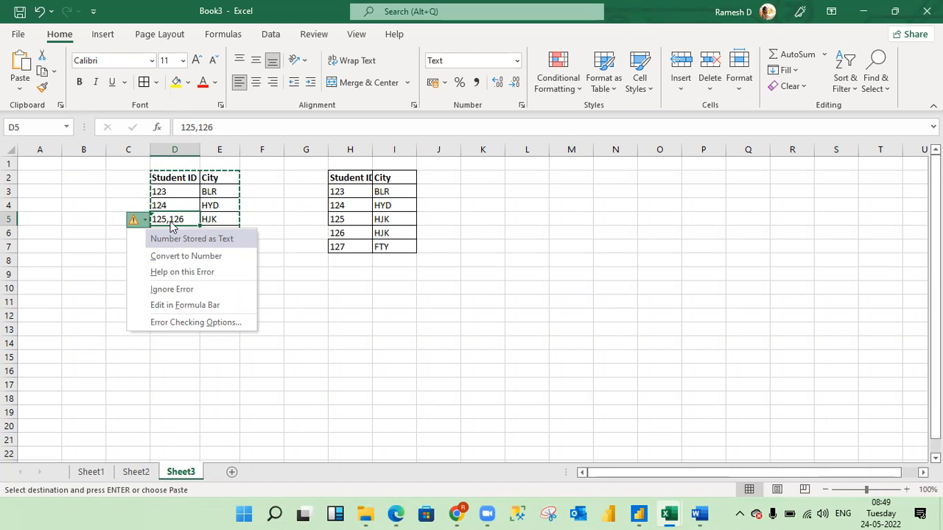
left_click(257, 190)
key("Escape")
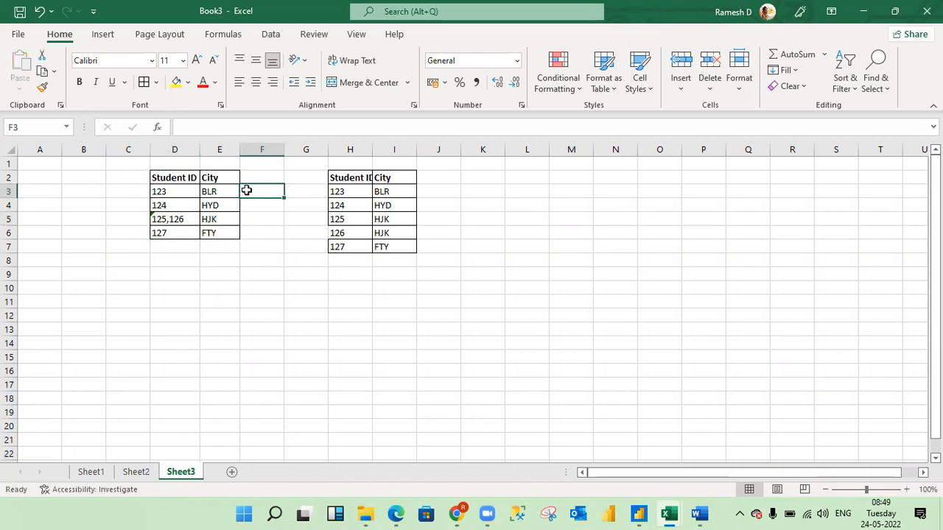
left_click_drag(176, 180, 176, 180)
key("ctrl+c")
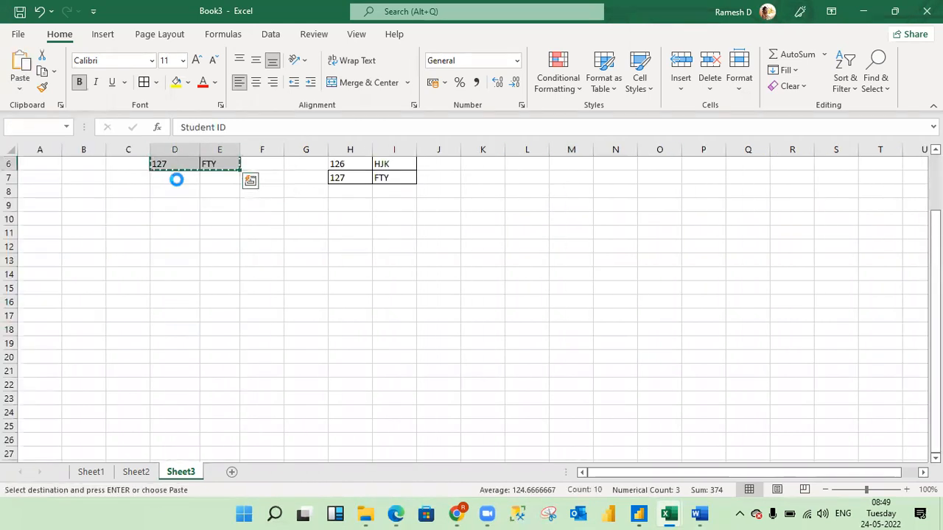
scroll(176, 180, "up", 2)
key("Down")
key("Down")
key("Right")
key("Right")
key("Right")
key("Right")
key("Right")
key("Up")
key("Right")
key("Right")
key("Right")
key("Up")
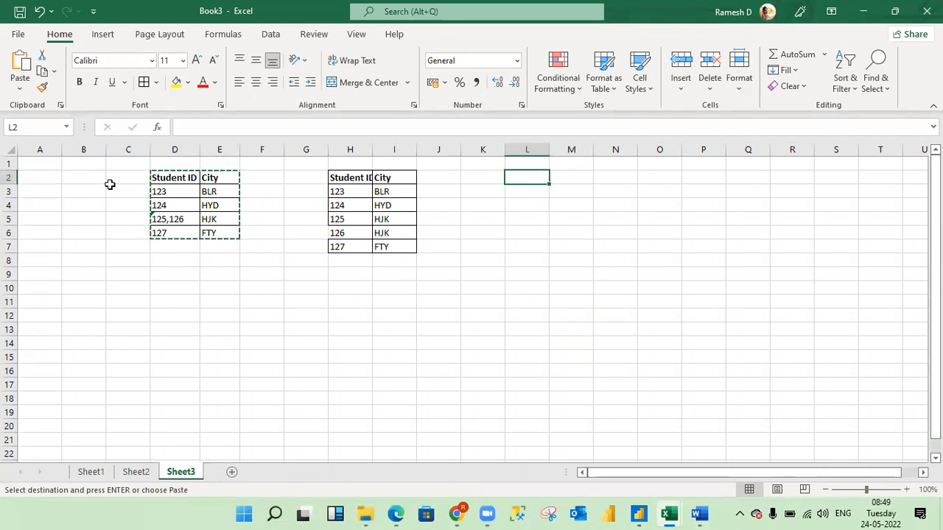
Convert the text-formatted Student ID 125,126 in D5 to a number.
left_click(166, 218)
key("Escape")
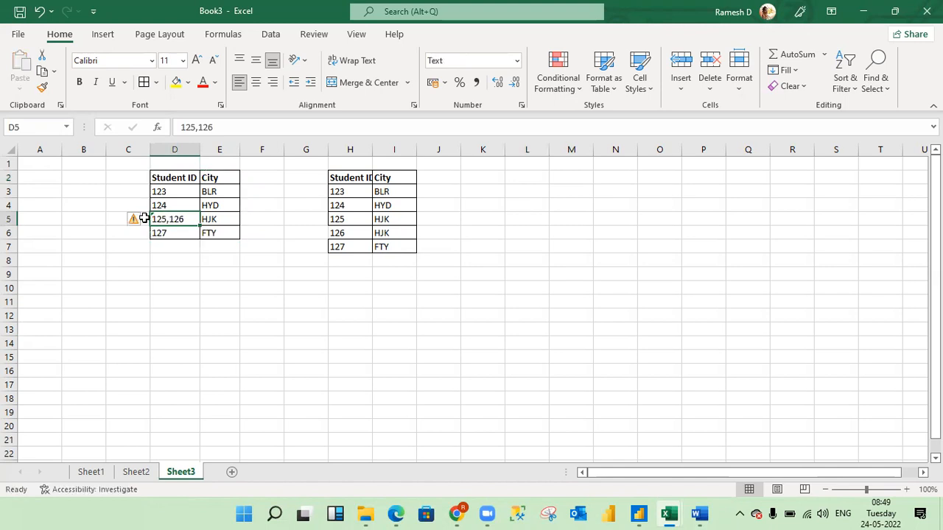
left_click(145, 223)
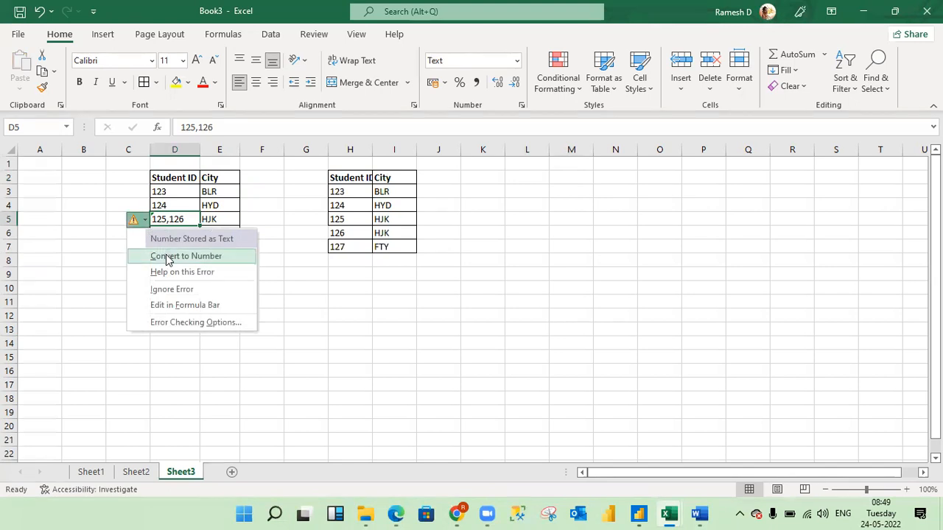
left_click(169, 257)
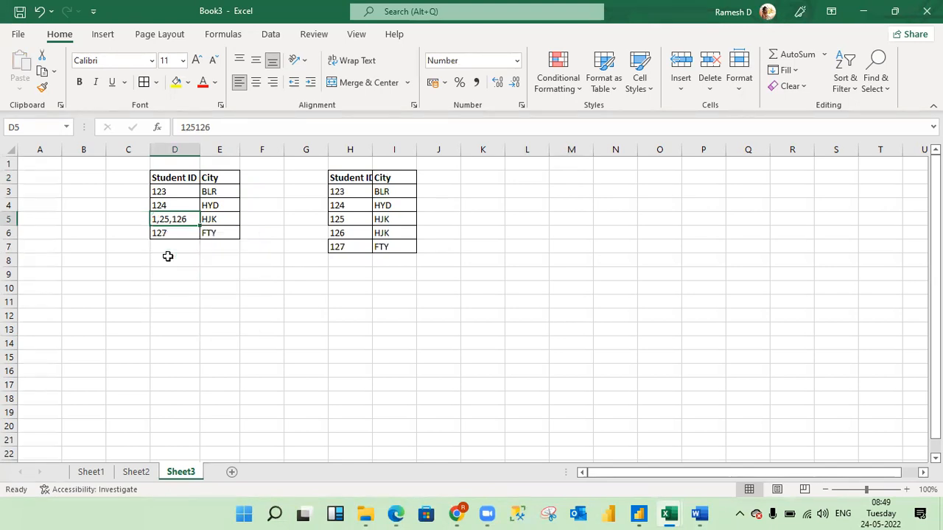
Shorten the Student ID in D5 to 125, and undo that edit.
key("Up")
key("Up")
key("Up")
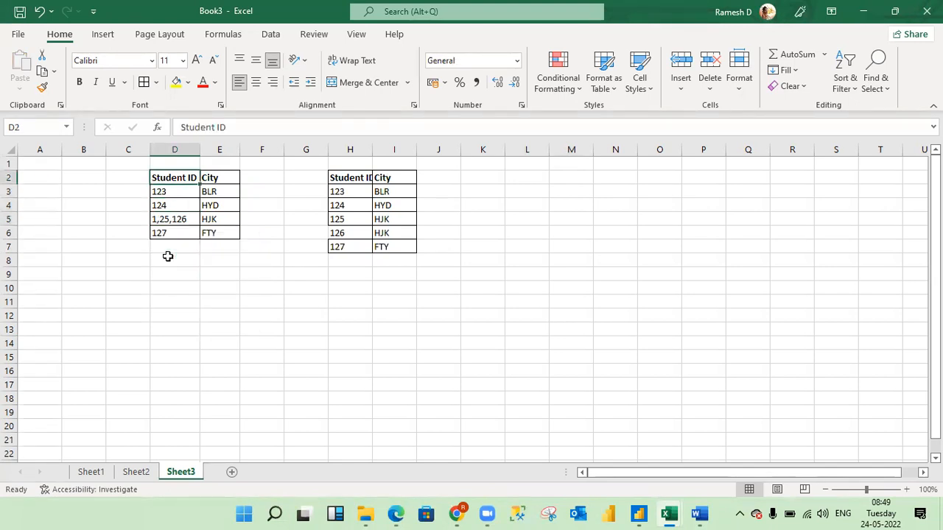
key("Down")
key("Down")
key("Down")
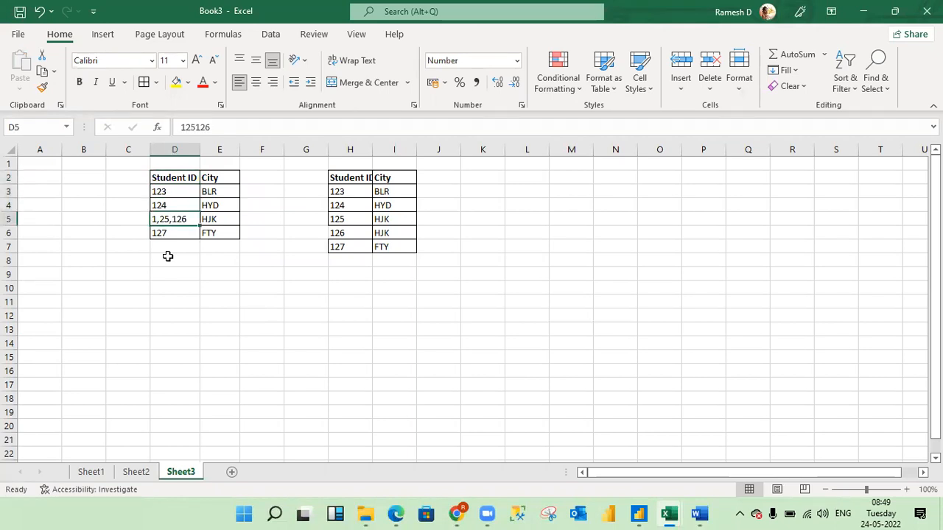
key("F2")
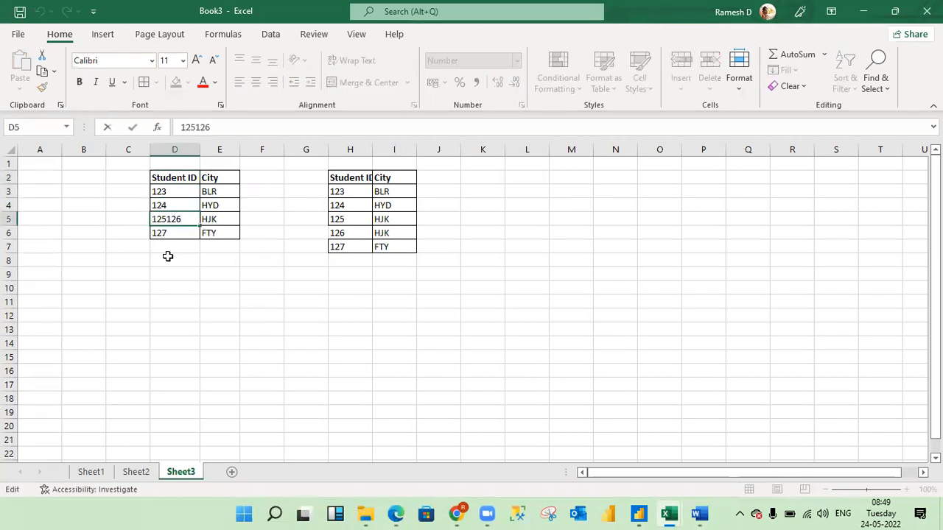
key("BackSpace")
key("BackSpace")
key("BackSpace")
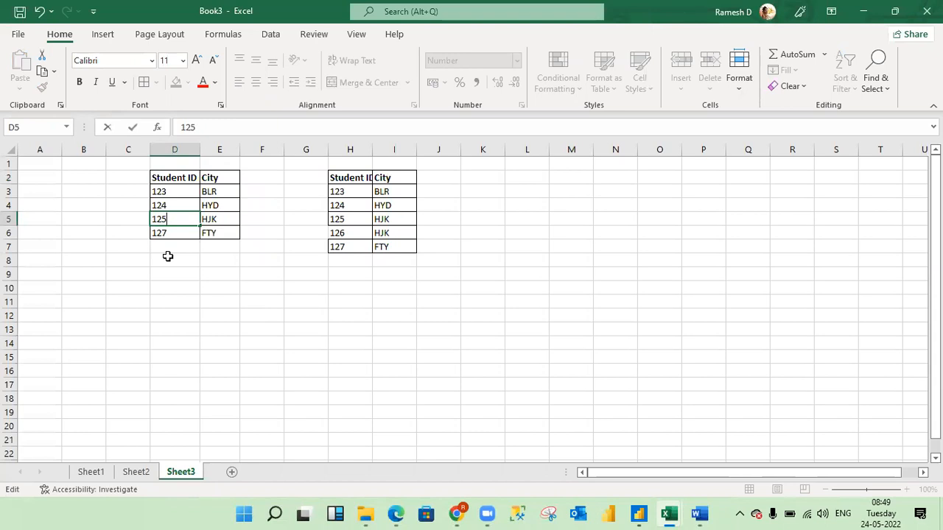
key("Return")
key("Up")
key("ctrl+z")
Copy the Student ID and City table in D2:E6 and switch to the Power Query Editor.
key("Up")
key("Up")
key("Up")
key("shift+Right")
key("shift+Right")
key("shift+Left")
key("shift+Down")
key("Down")
key("Down")
key("Down")
key("ctrl+c")
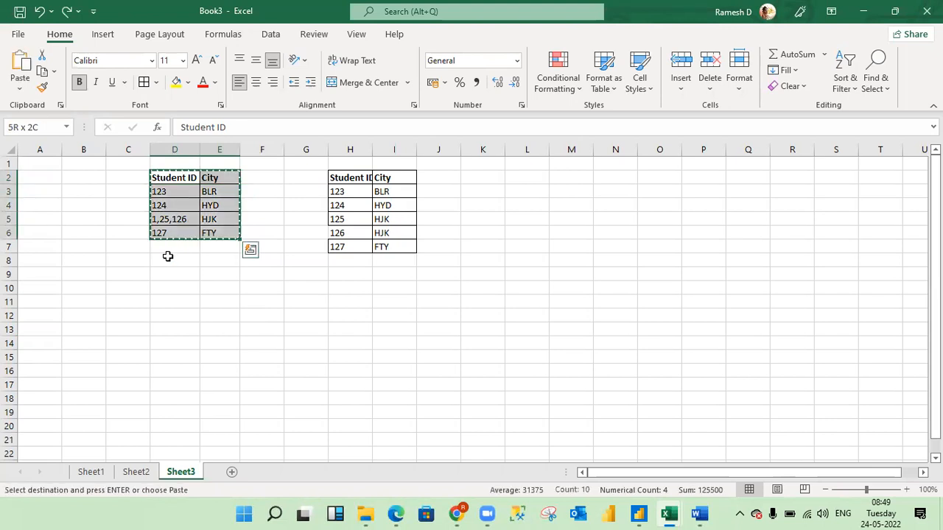
key("alt+Tab")
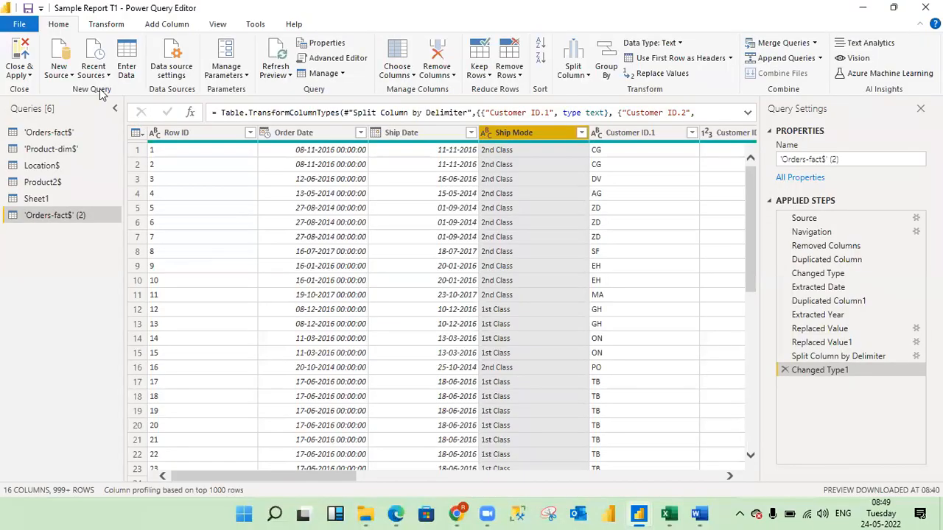
Create a new manually entered table from the copied Student ID and City data, keeping the name Table.
left_click(128, 57)
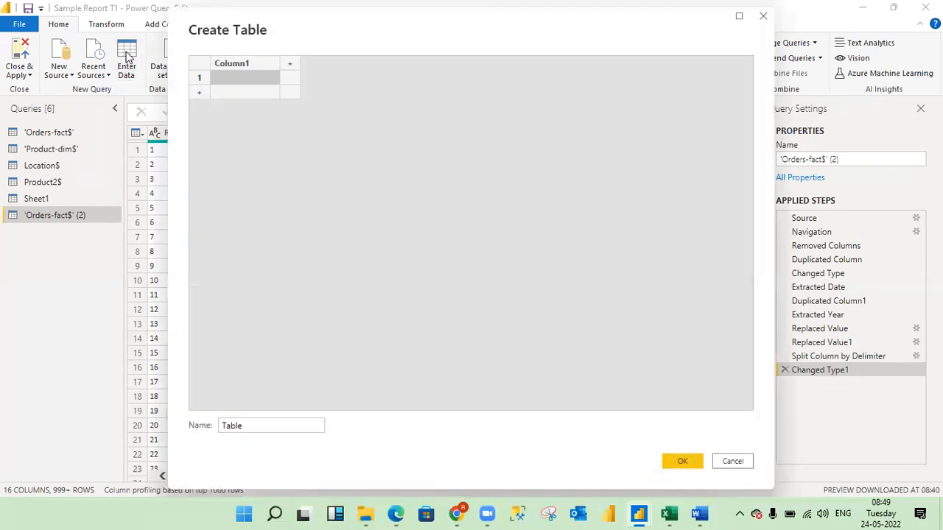
key("ctrl+v")
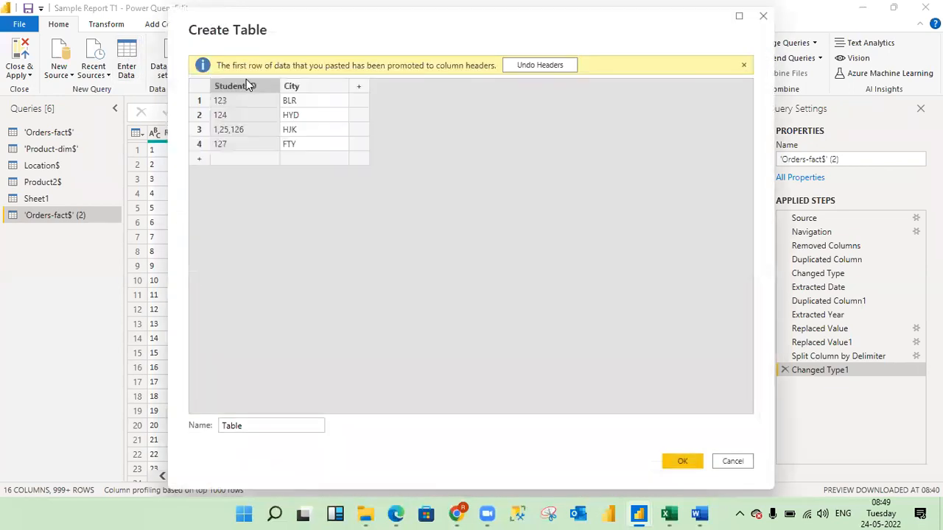
left_click(682, 461)
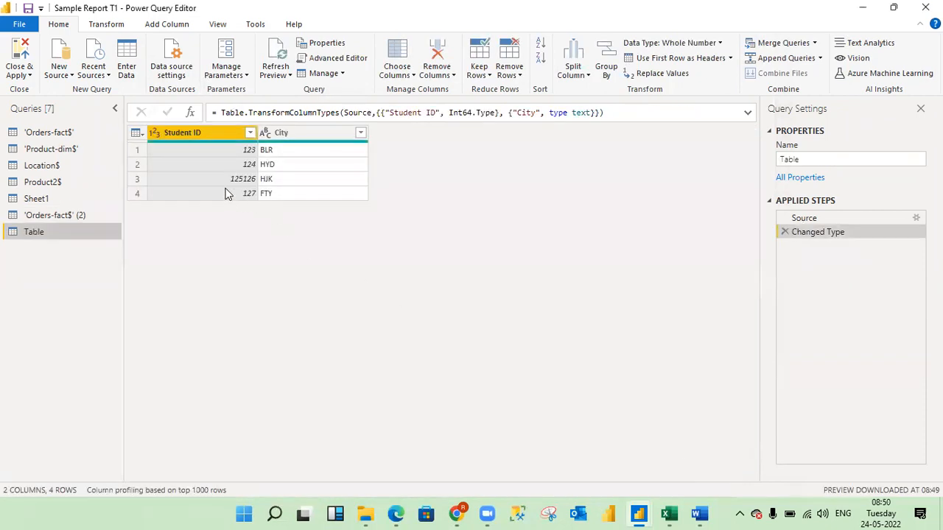
Change the Student ID column's data type to Text, replacing the current type conversion.
left_click(155, 133)
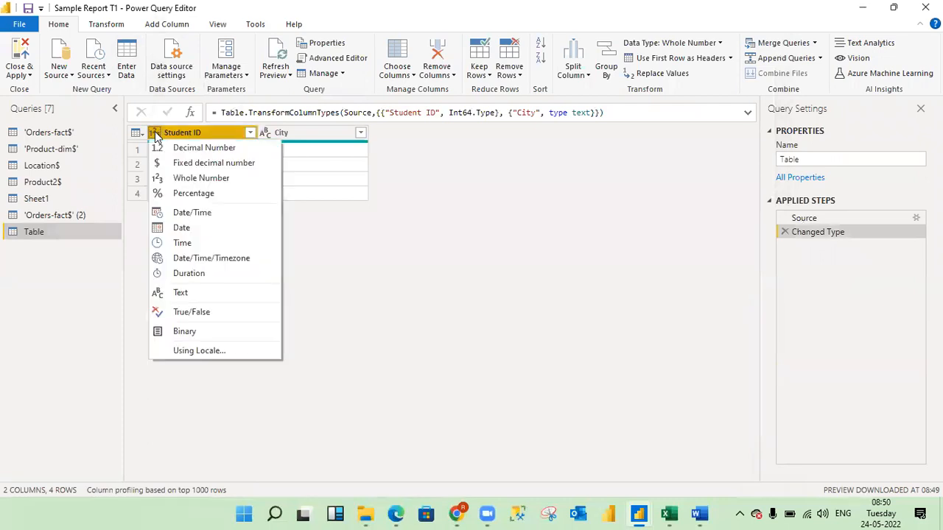
left_click(185, 294)
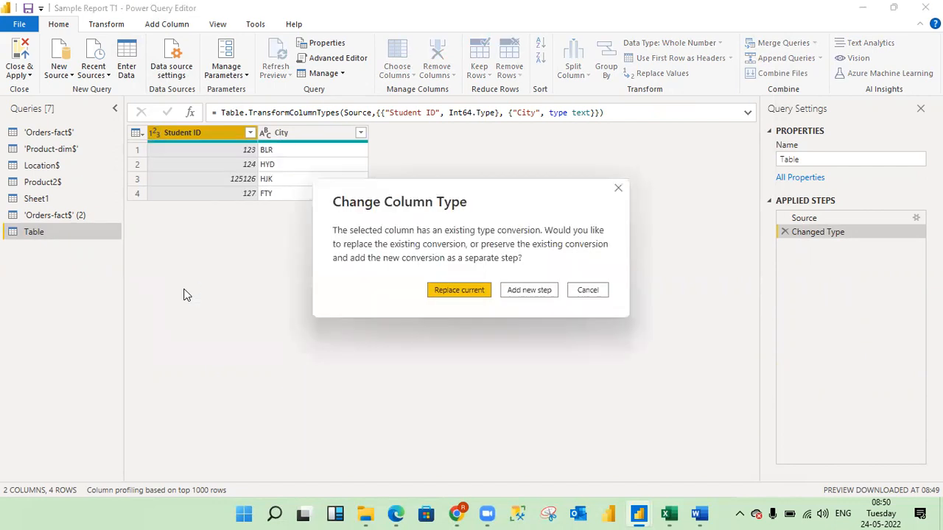
left_click(452, 291)
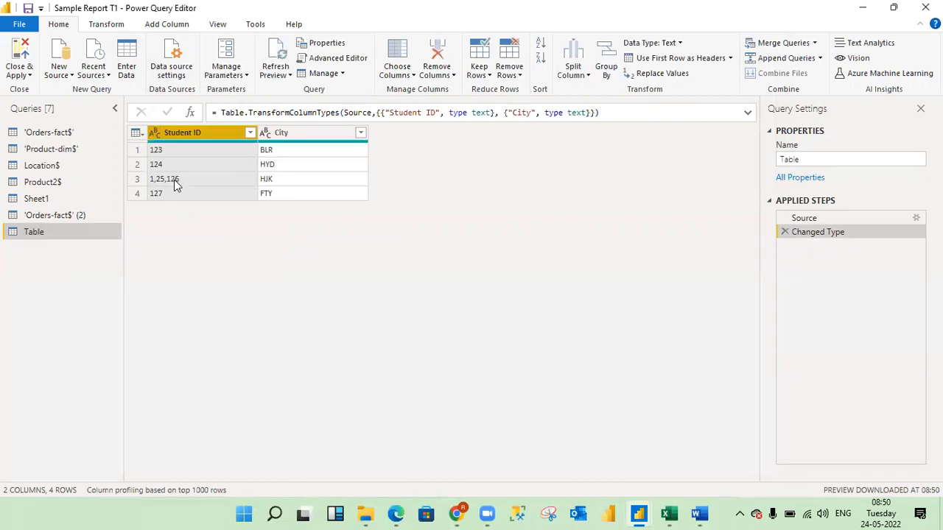
Split the Student ID column by comma at the right-most delimiter into rows.
right_click(195, 131)
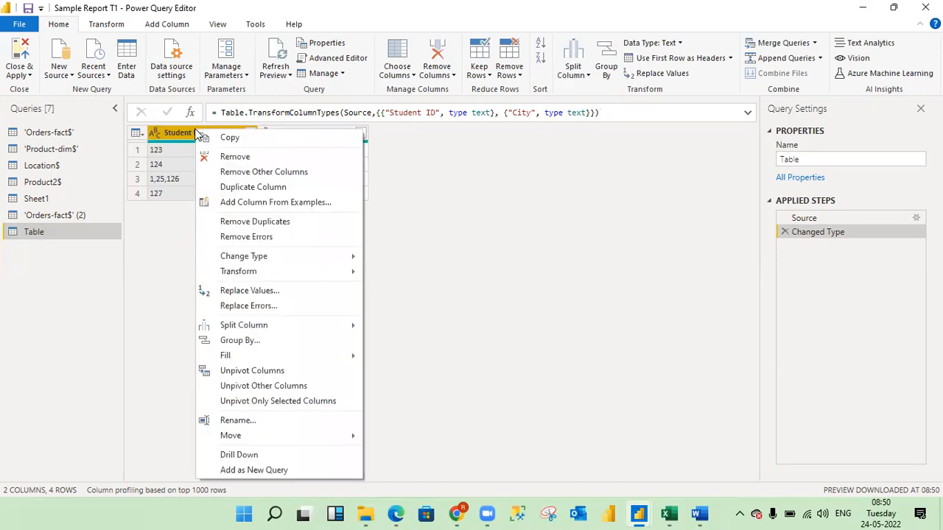
mouse_move(294, 325)
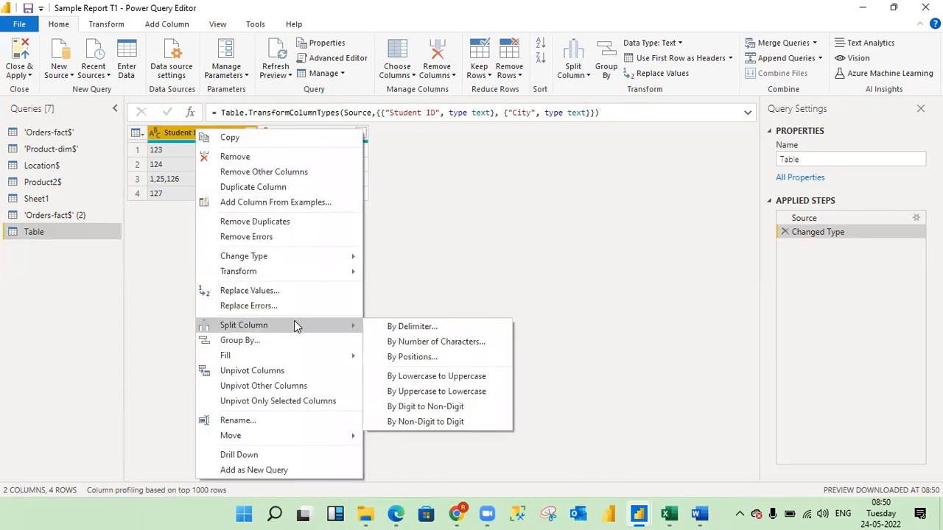
left_click(426, 330)
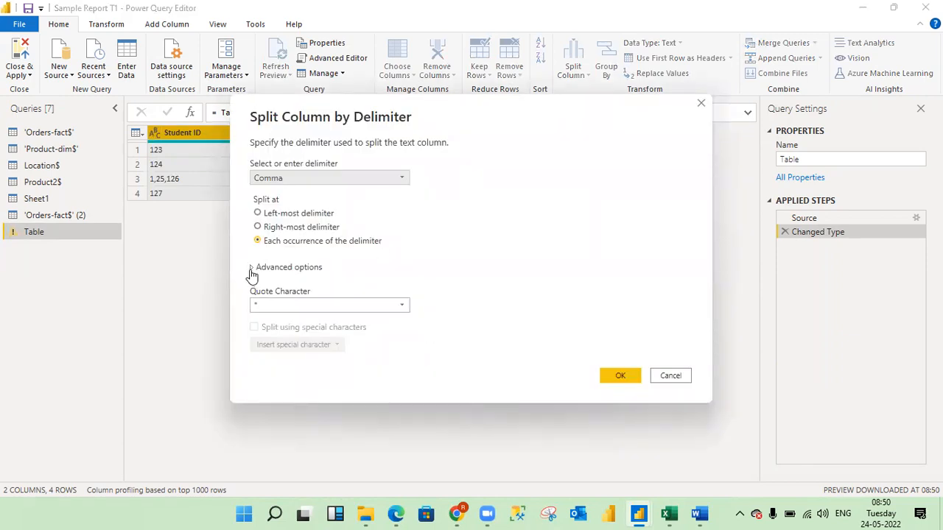
left_click(252, 269)
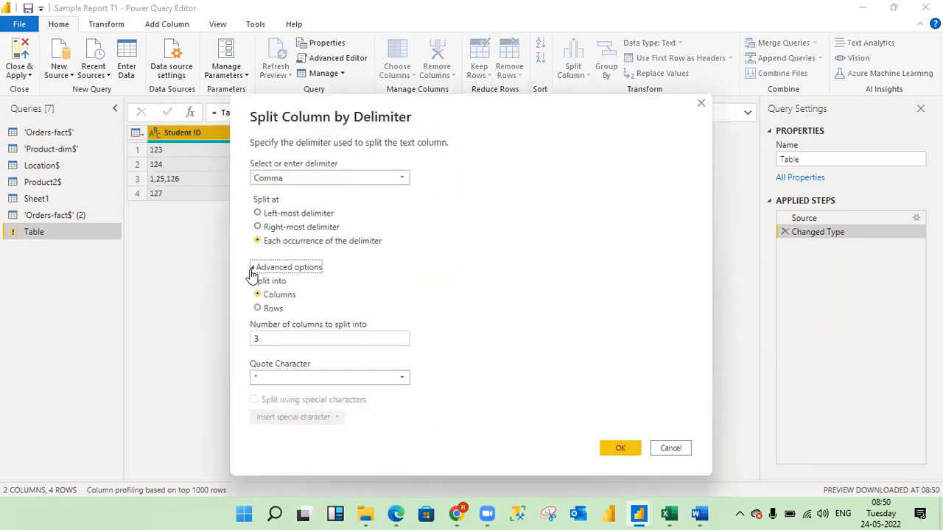
left_click(257, 228)
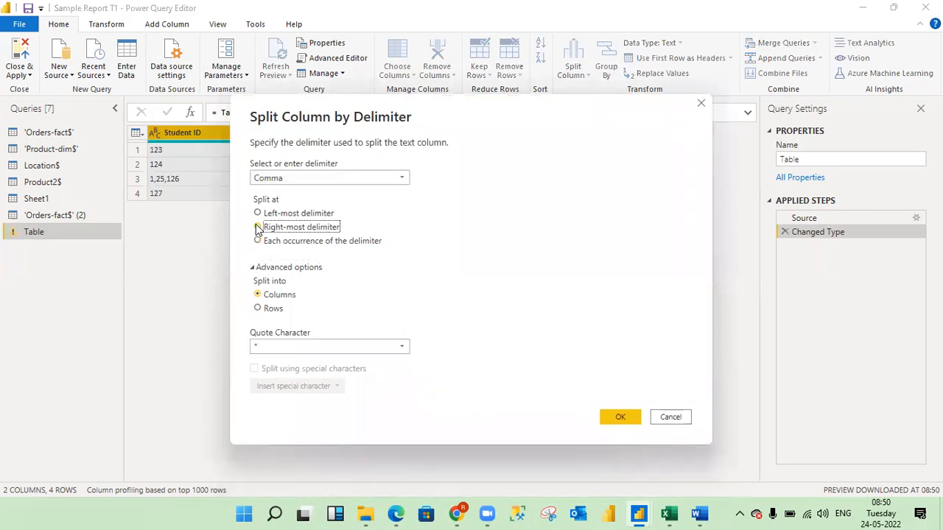
left_click(257, 309)
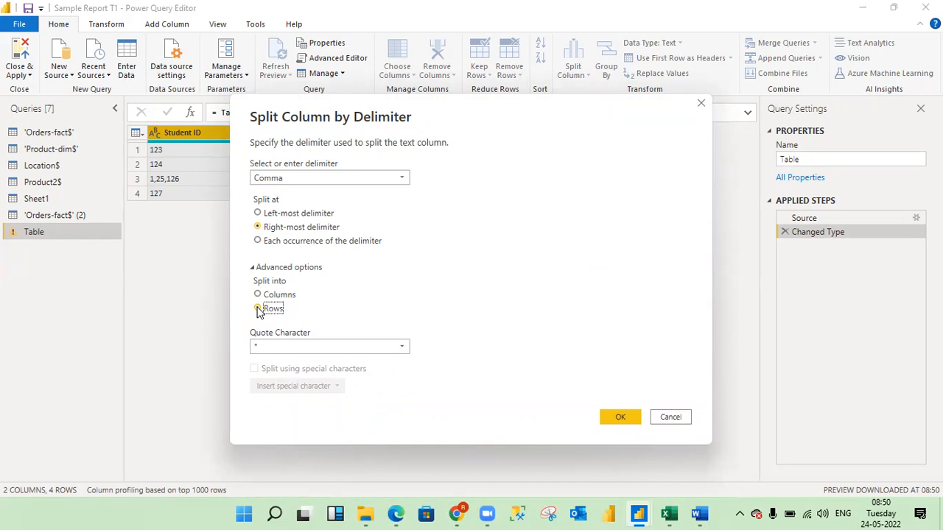
left_click(621, 418)
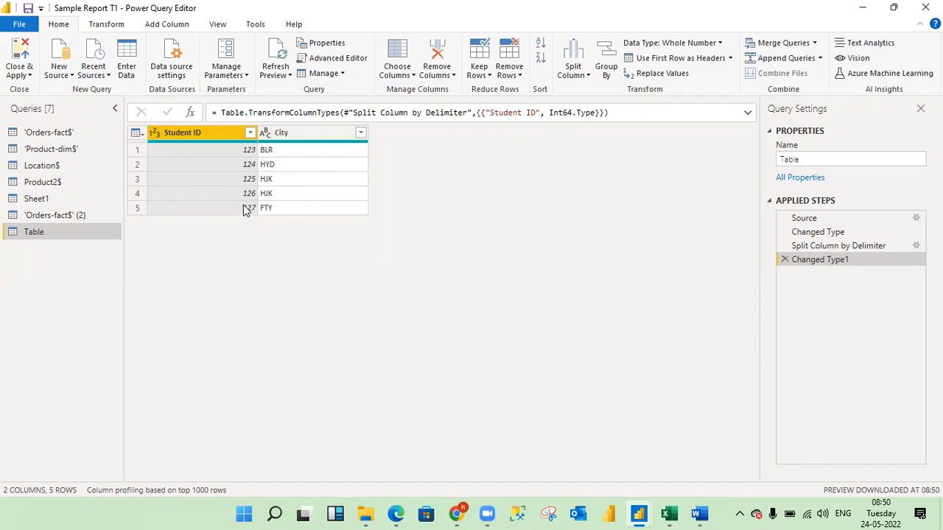
right_click(195, 134)
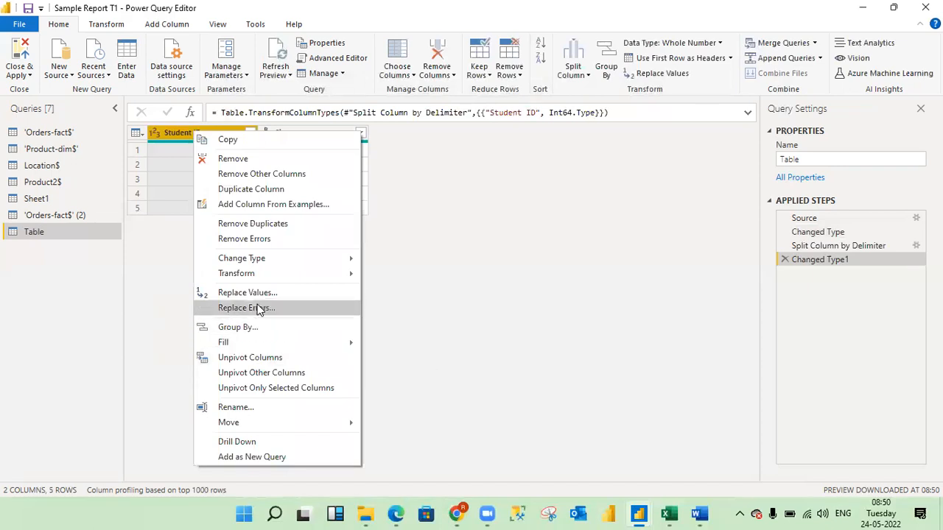
left_click(428, 252)
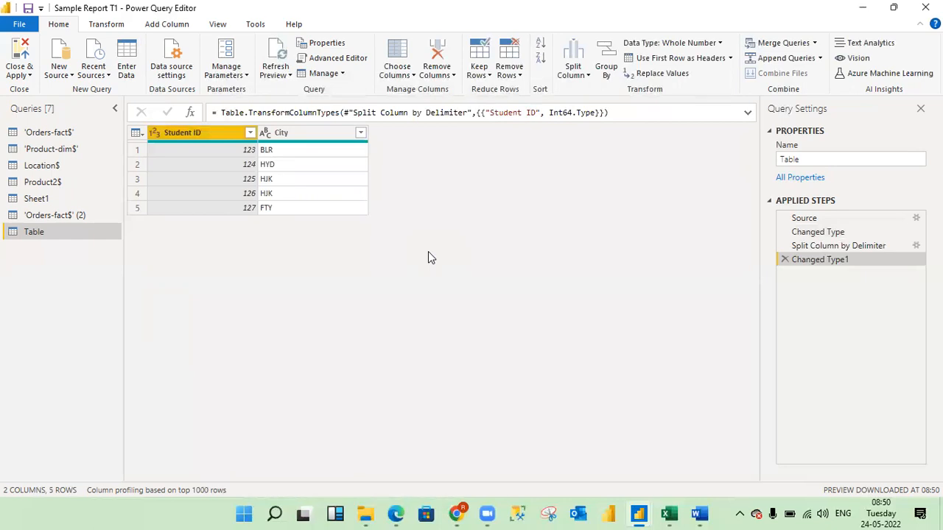